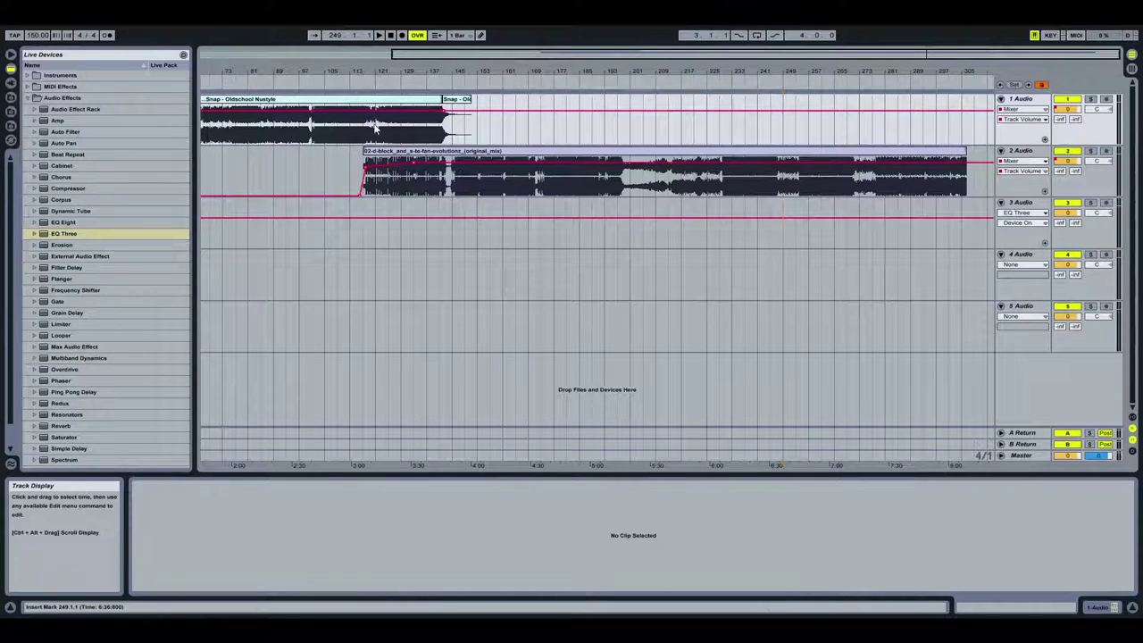
Add the song LNY TNZ & DIRTY AUDIO - GTFO (Original Mix) to the 3 Audio track, starting at bar 309
drag(574, 71, 589, 72)
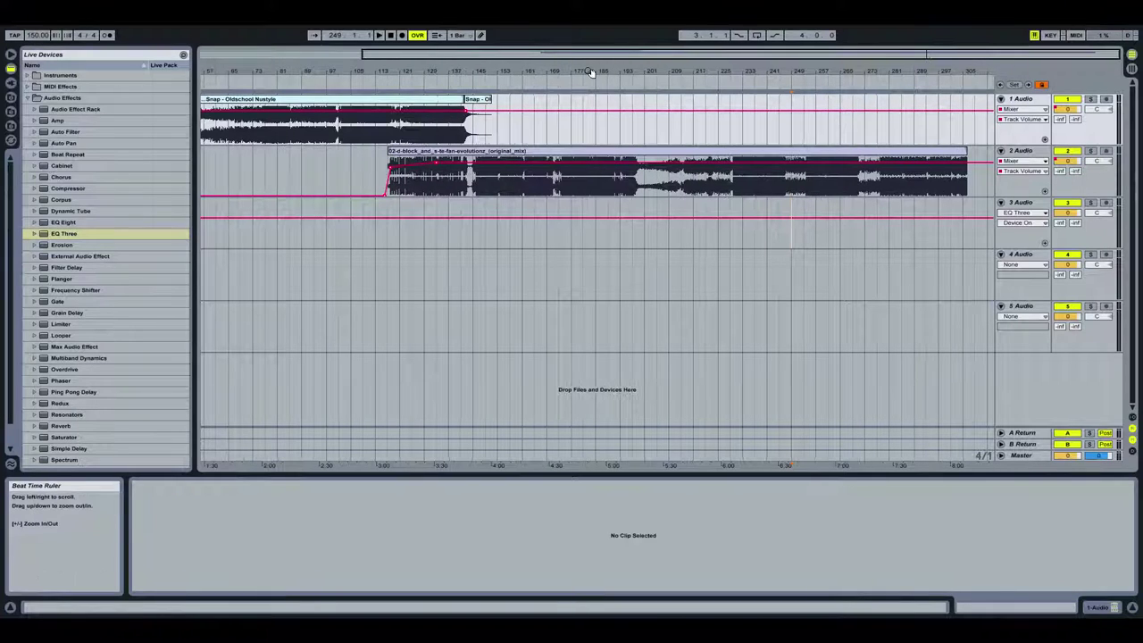
click(672, 150)
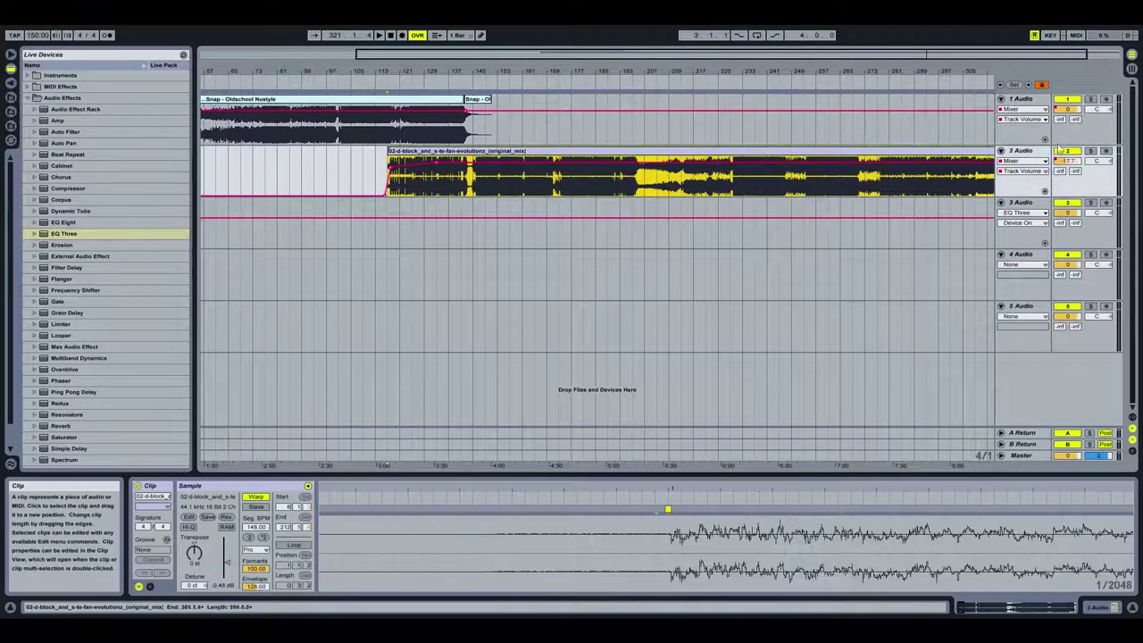
drag(671, 72, 637, 72)
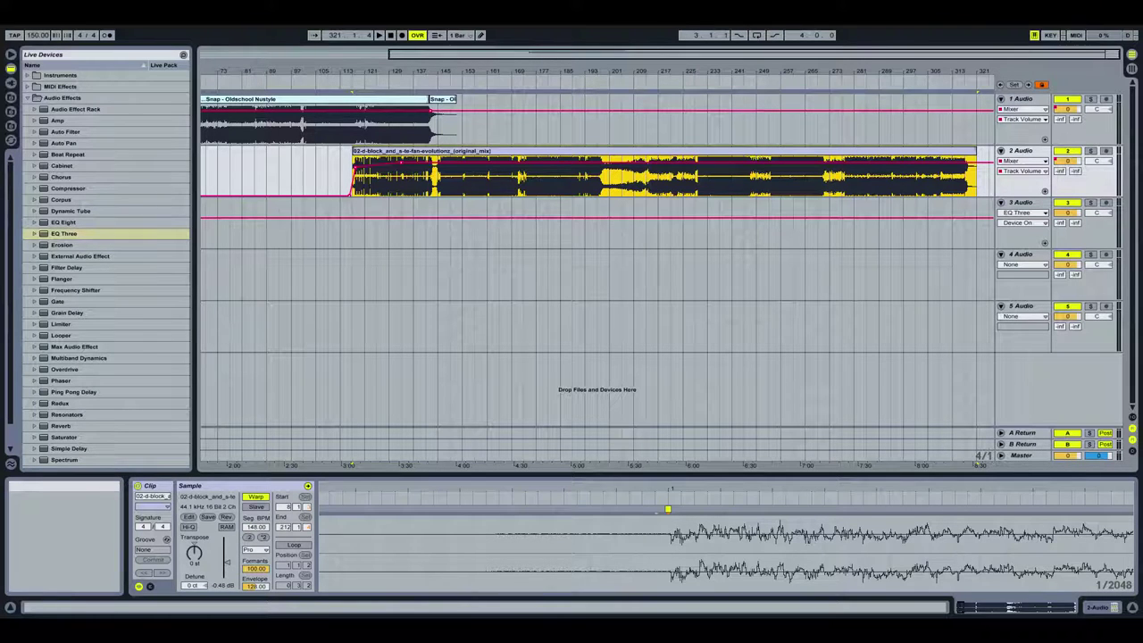
drag(1142, 223, 946, 223)
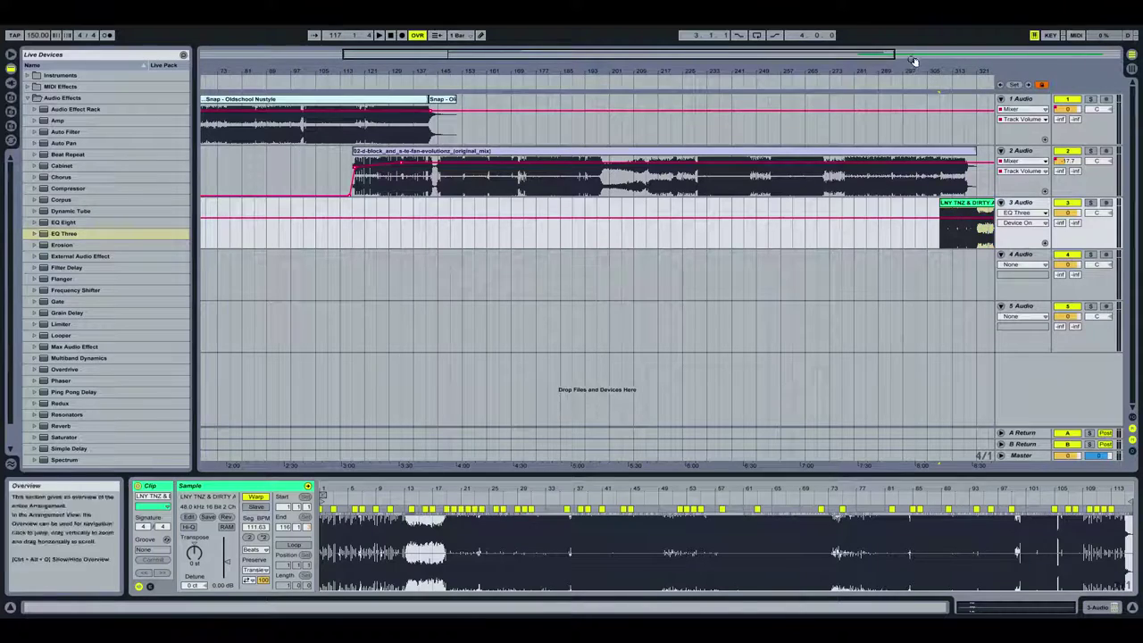
Open the GTFO clip's waveform and add a warp marker where its first kick begins
drag(912, 65, 652, 69)
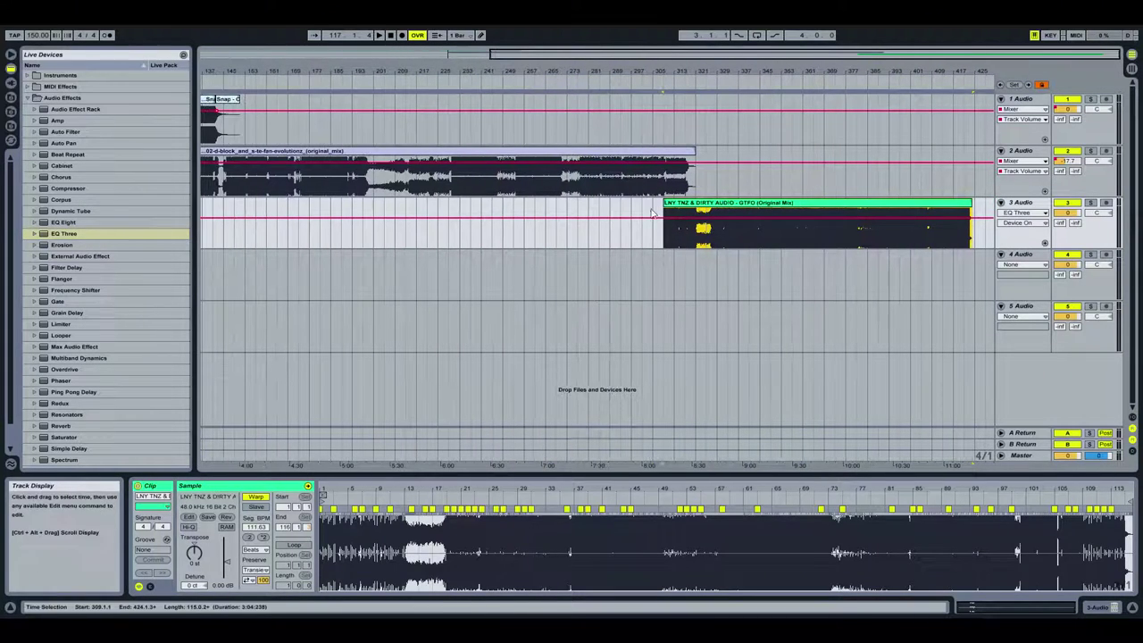
double_click(681, 204)
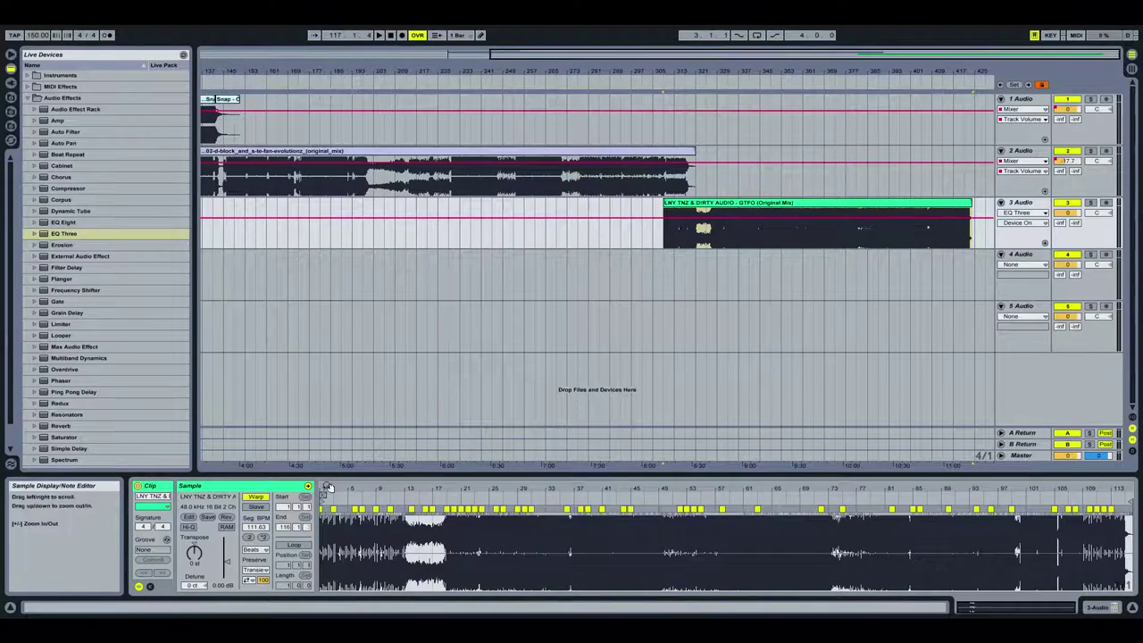
drag(328, 488, 370, 602)
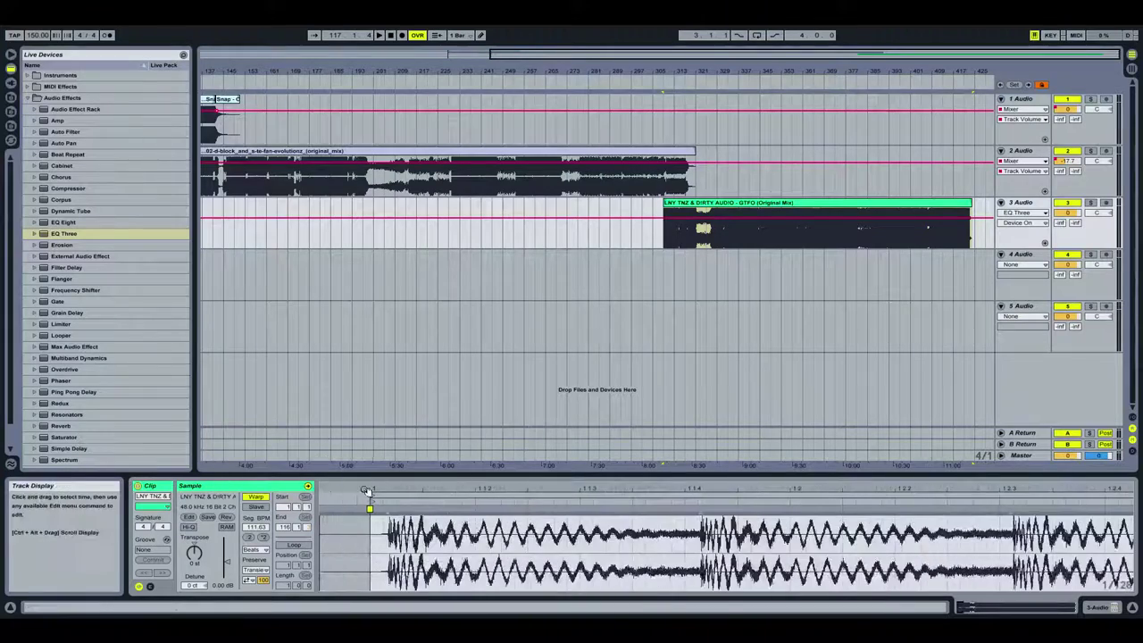
drag(369, 489, 395, 585)
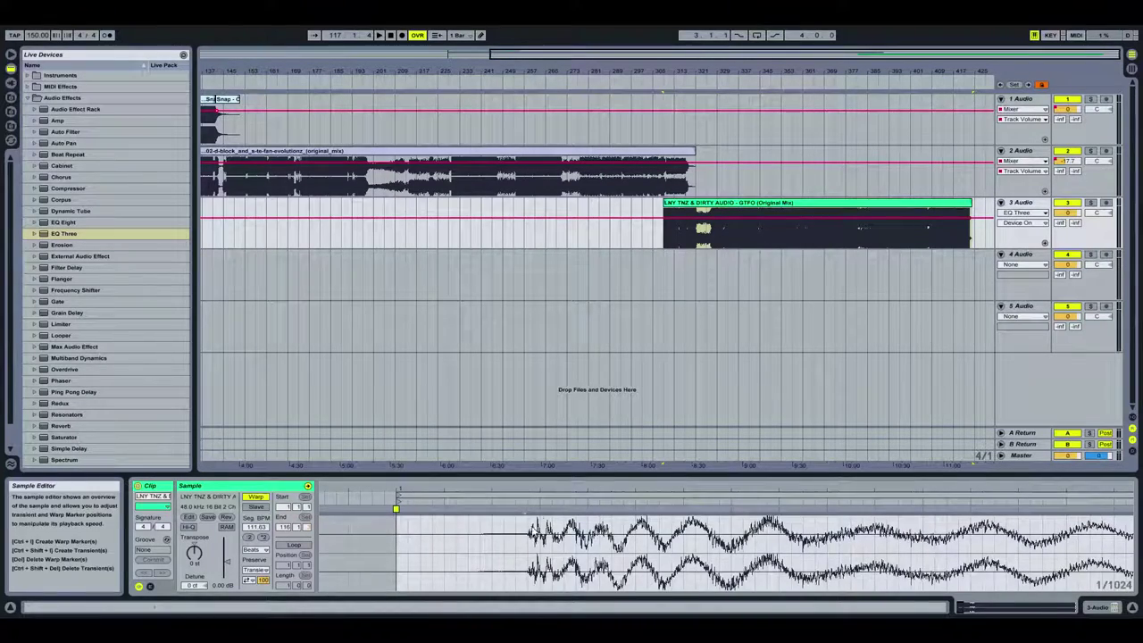
drag(526, 489, 524, 544)
drag(543, 490, 543, 466)
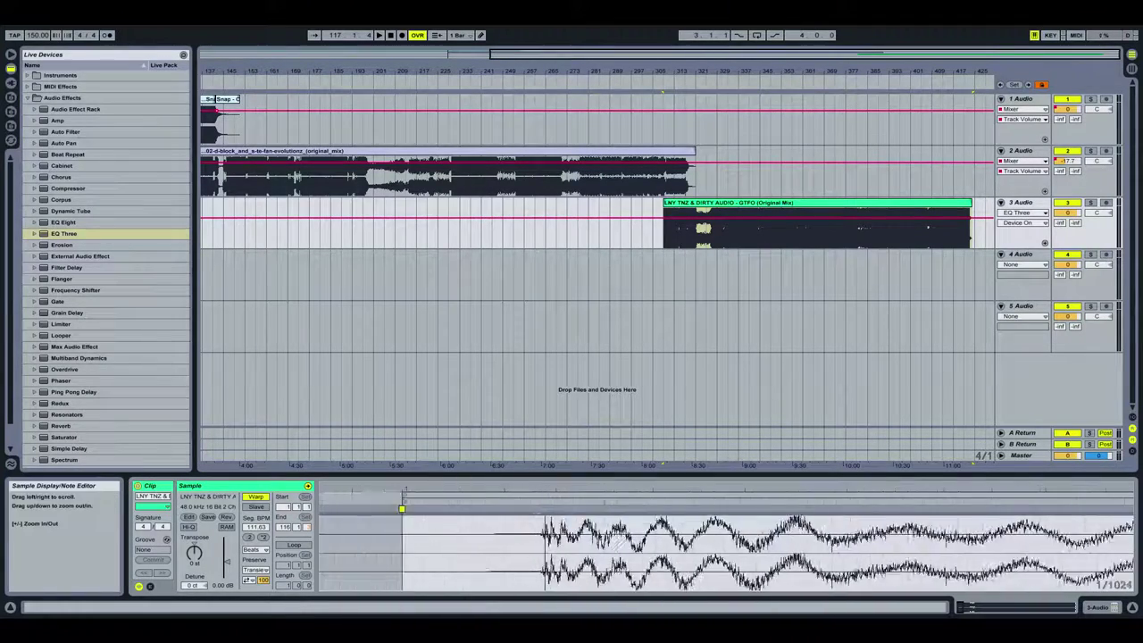
click(540, 541)
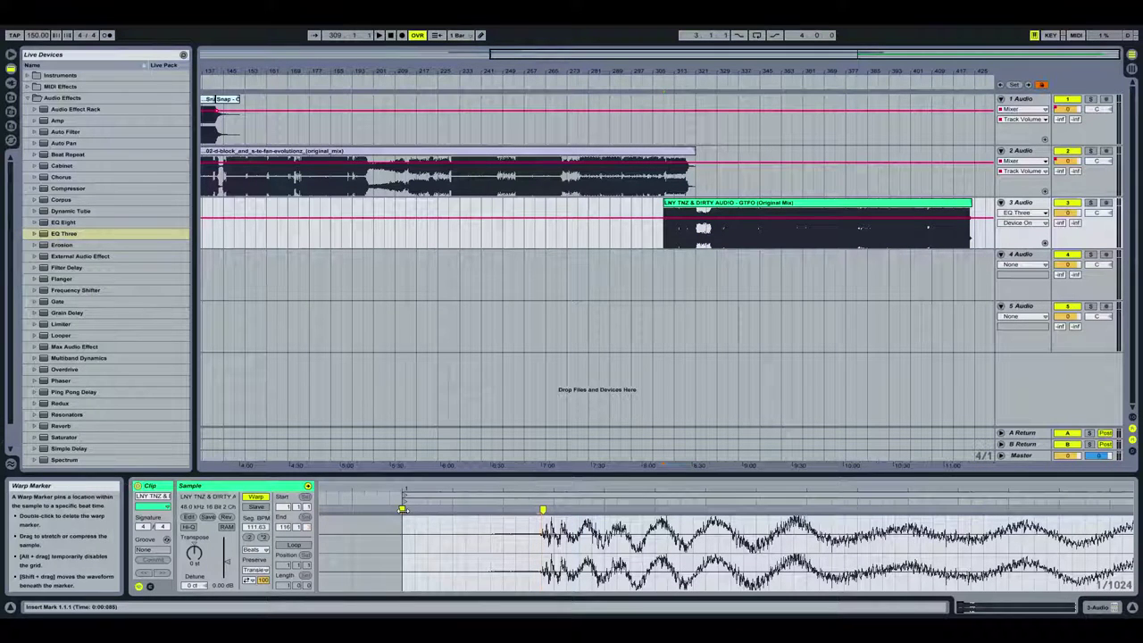
Refine the warp marker at the GTFO clip's first kick and set 1.1.1 there
drag(566, 490, 545, 406)
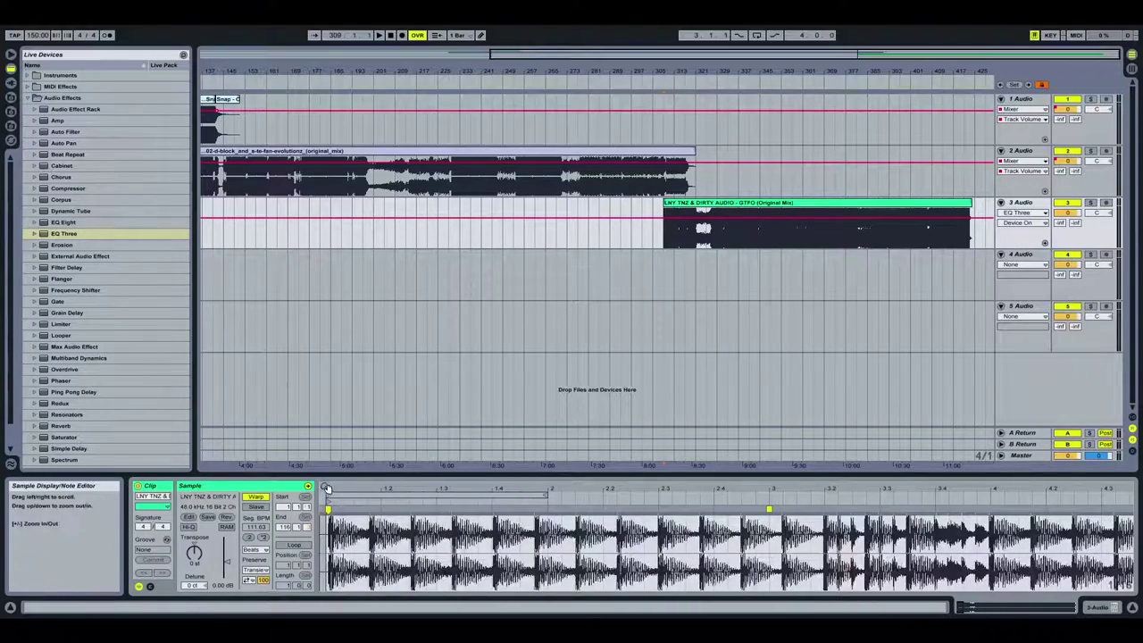
mouse_move(332, 490)
mouse_down()
mouse_move(500, 580)
mouse_move(666, 593)
mouse_up()
drag(805, 490, 803, 571)
double_click(698, 510)
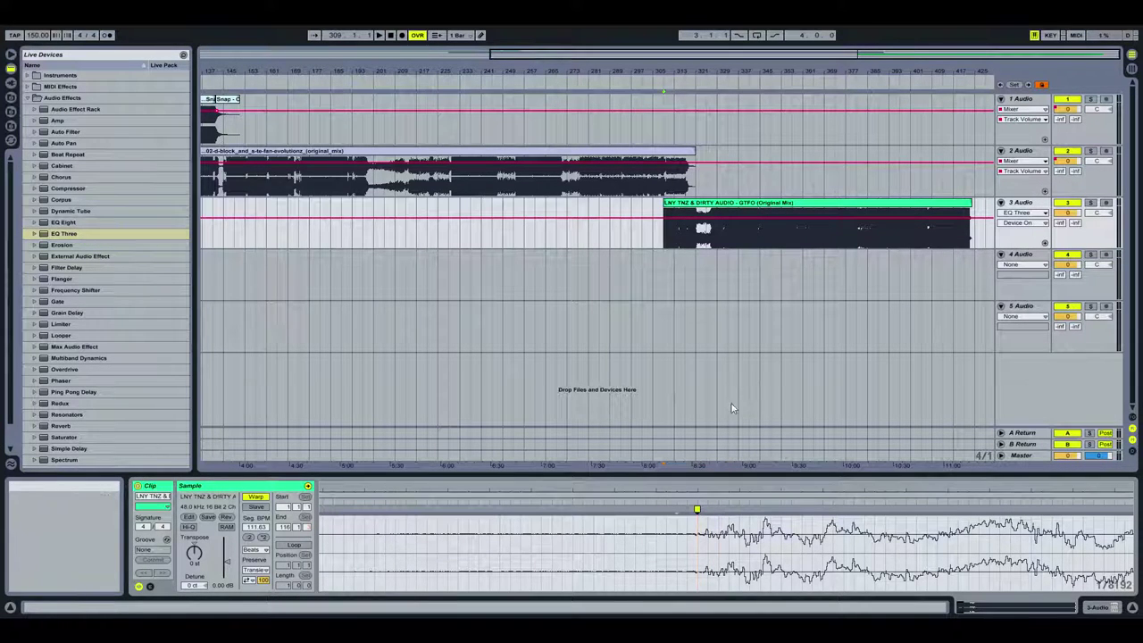
drag(707, 495, 710, 500)
right_click(706, 510)
click(747, 364)
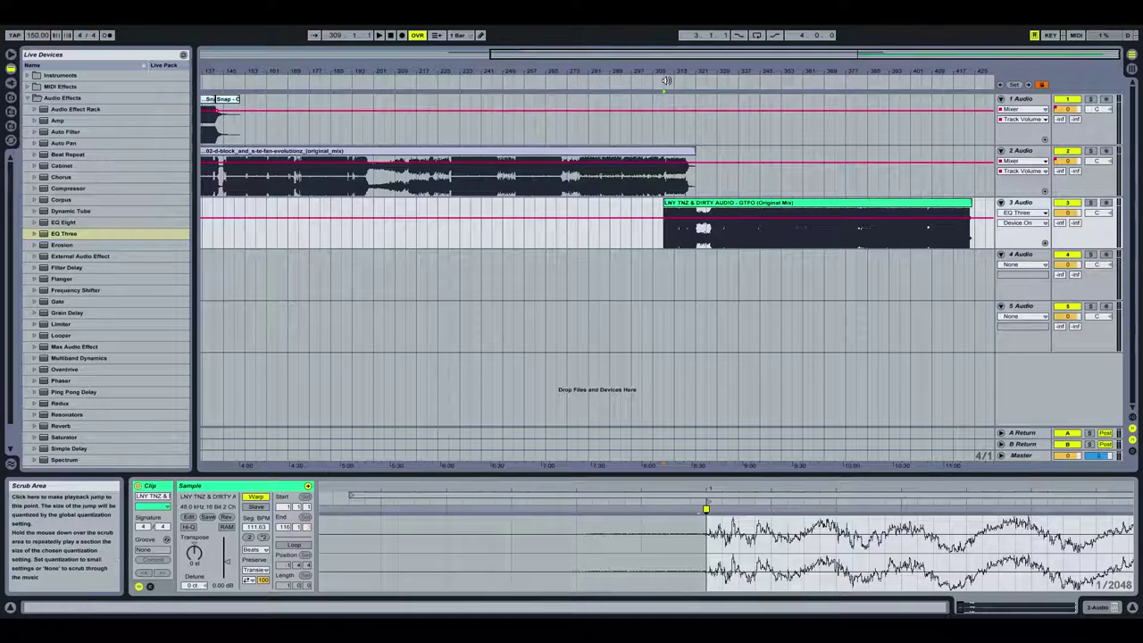
Set the GTFO clip's segment tempo to 150 BPM and its warp mode to Complex Pro
drag(730, 542, 729, 384)
mouse_move(330, 491)
mouse_down()
mouse_move(330, 553)
mouse_move(326, 500)
mouse_up()
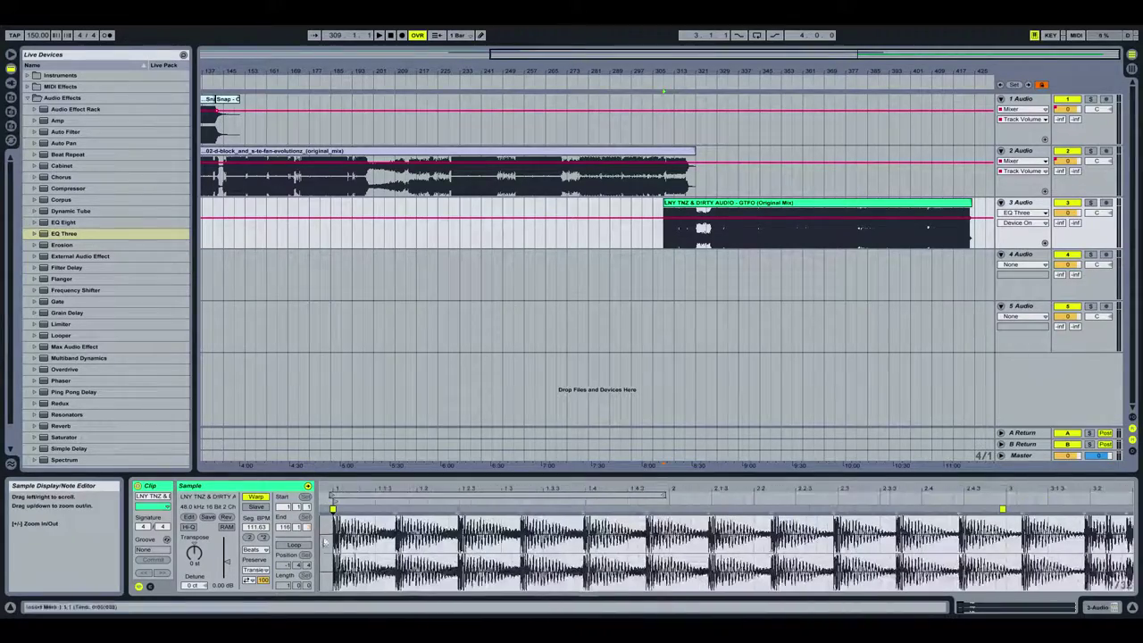
drag(503, 485, 503, 441)
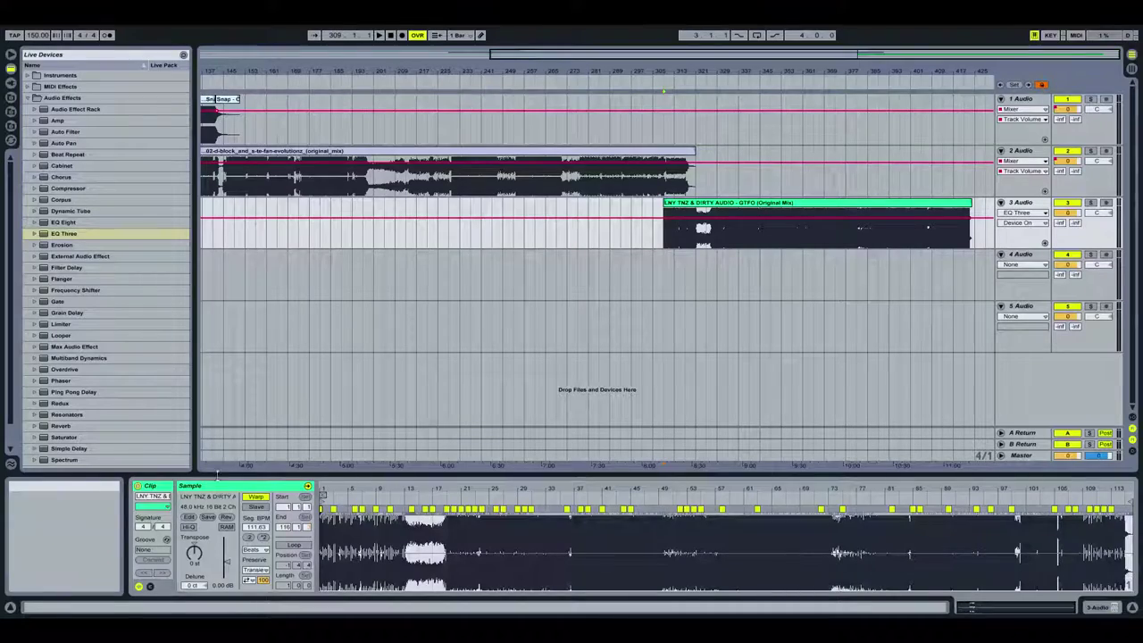
drag(328, 491, 514, 589)
mouse_move(533, 489)
mouse_down()
mouse_move(527, 522)
mouse_move(502, 532)
mouse_up()
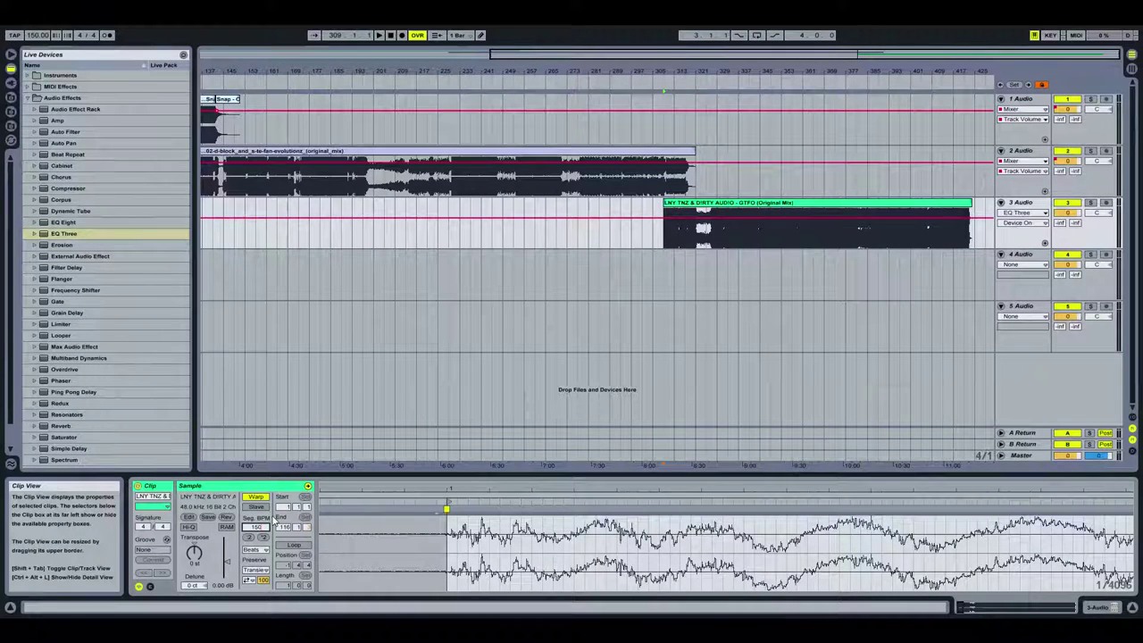
key(Return)
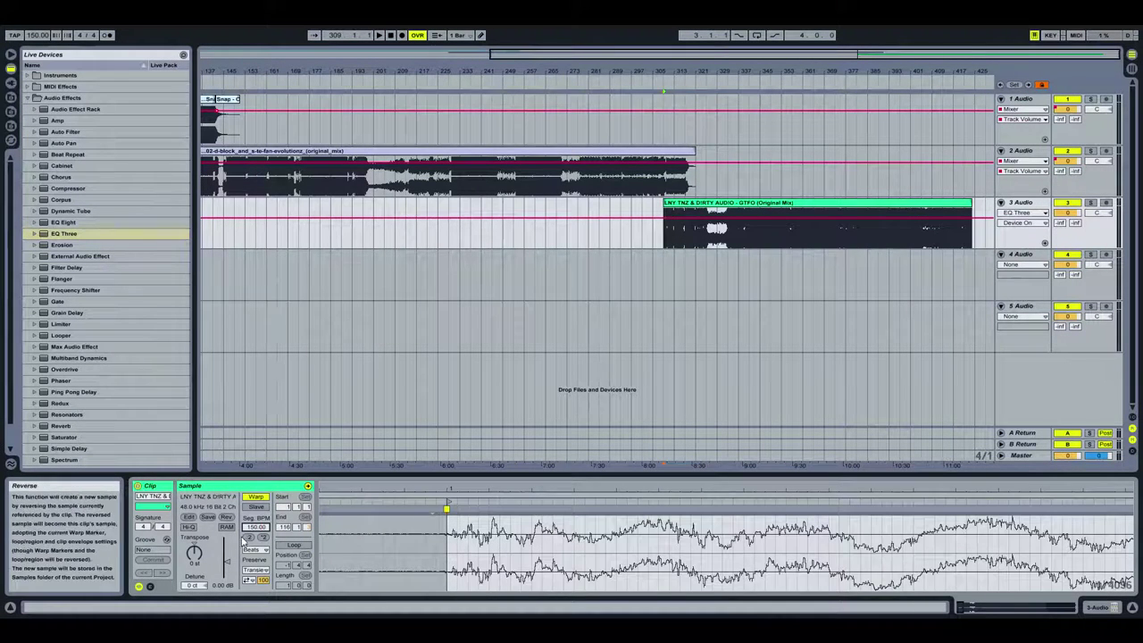
click(262, 552)
click(262, 597)
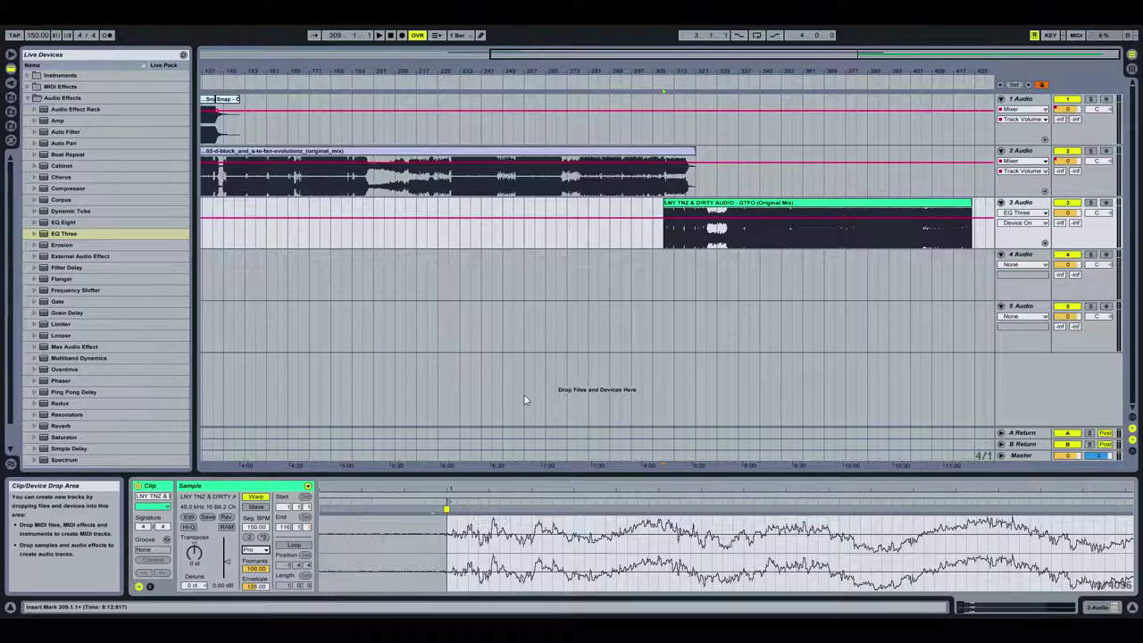
Lower the GTFO clip's gain to -1.10 dB
click(759, 202)
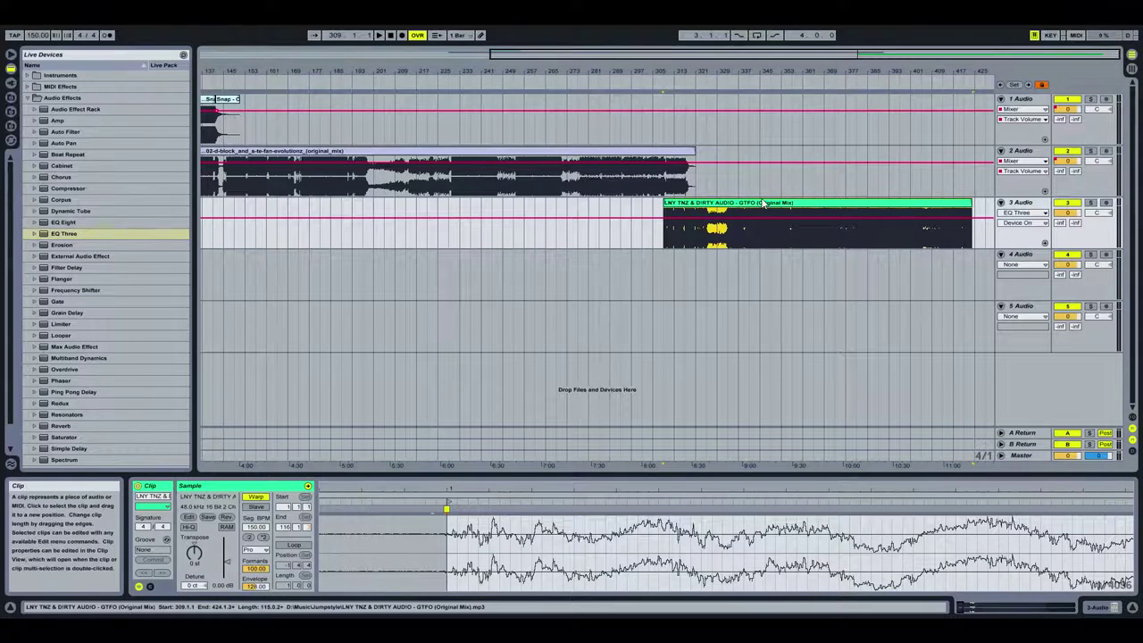
drag(558, 68, 699, 72)
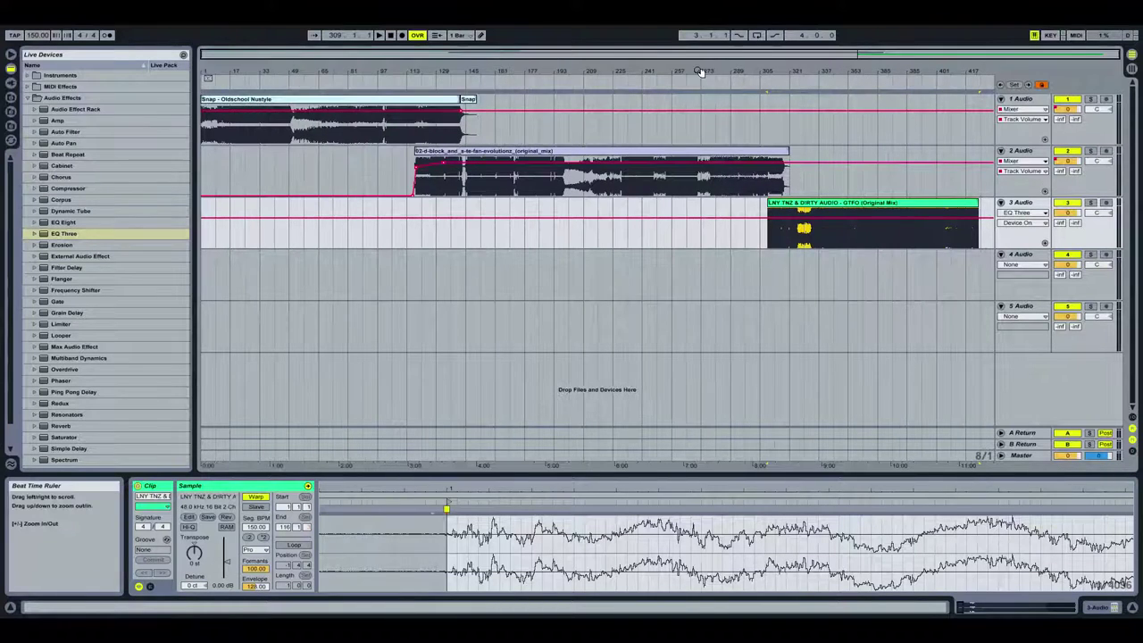
click(827, 203)
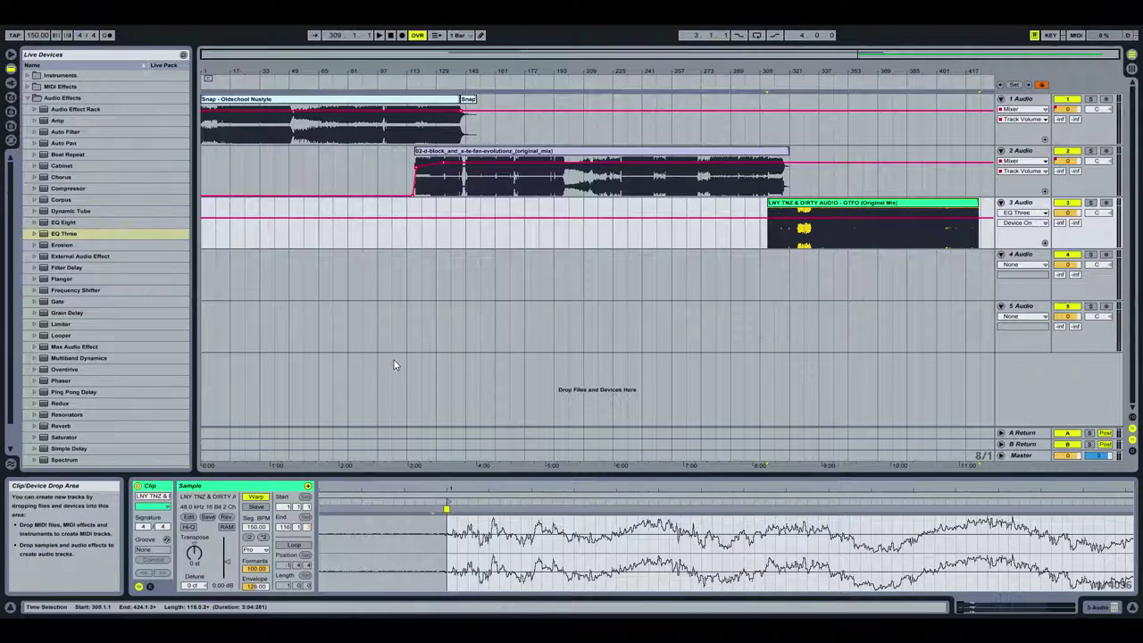
drag(227, 570, 228, 574)
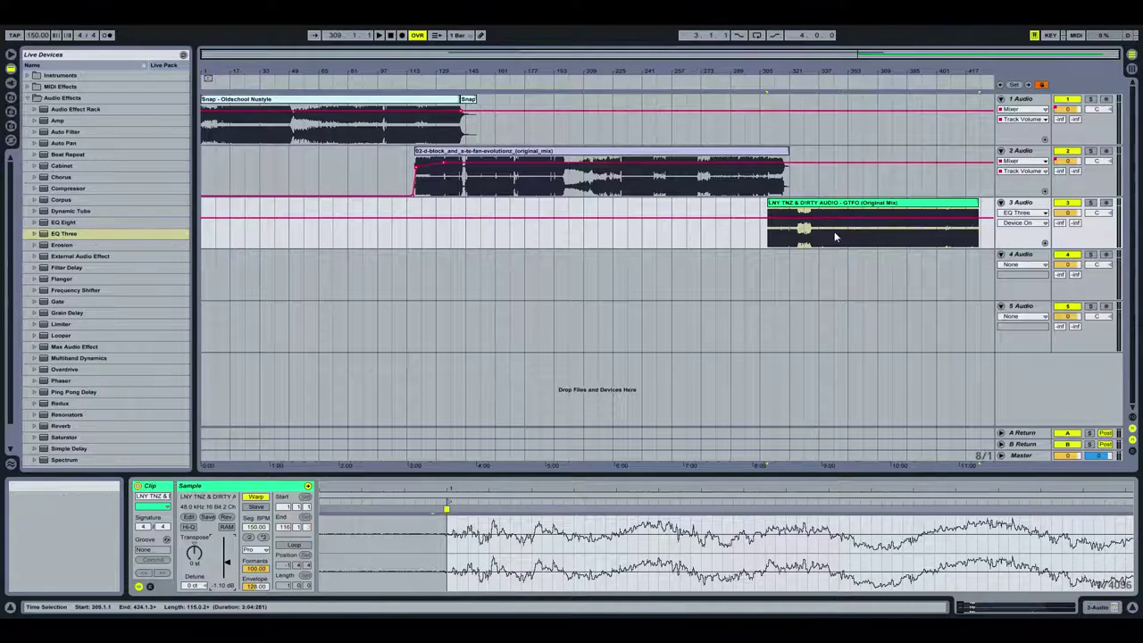
Audition the GTFO clip by itself and where it overlaps the second song, and lower its clip gain to -3.94 dB
click(859, 87)
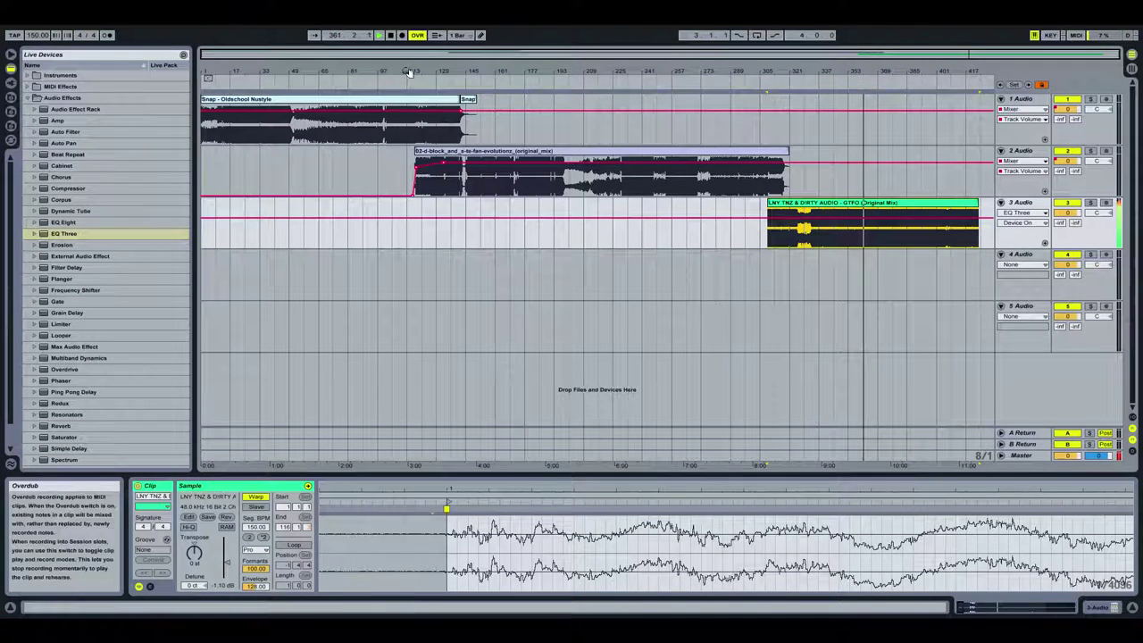
click(391, 40)
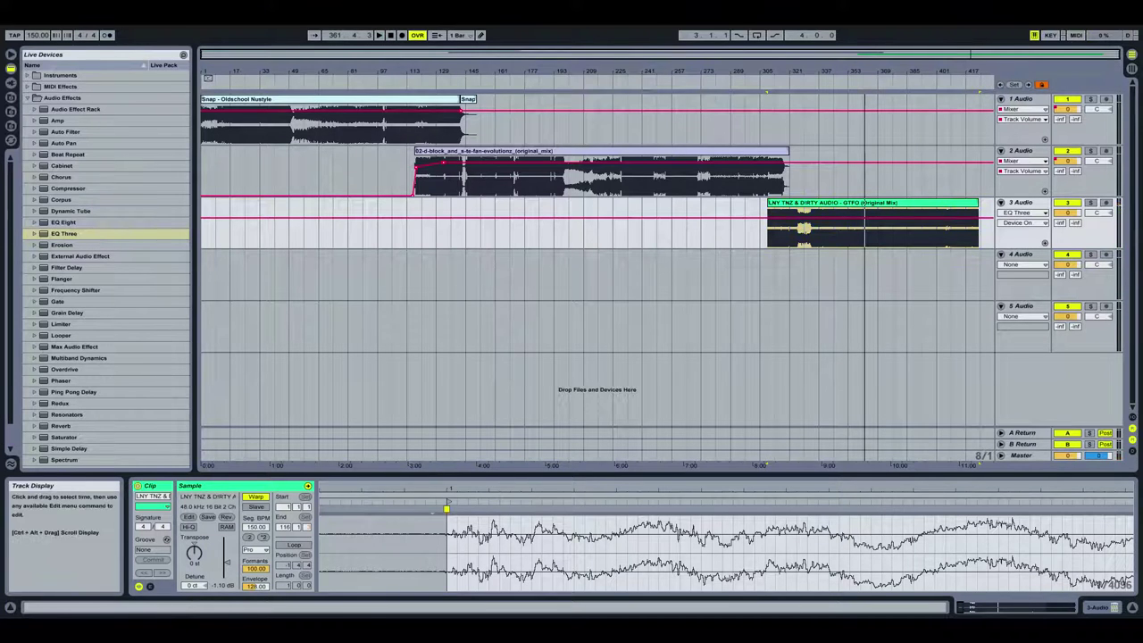
click(381, 35)
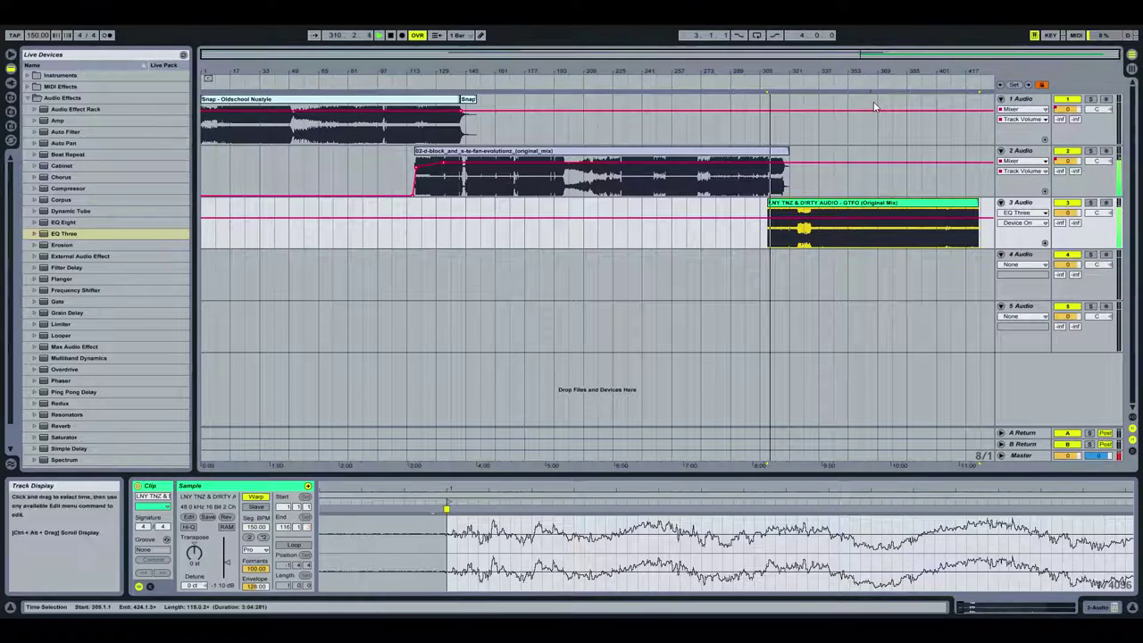
click(390, 35)
click(865, 205)
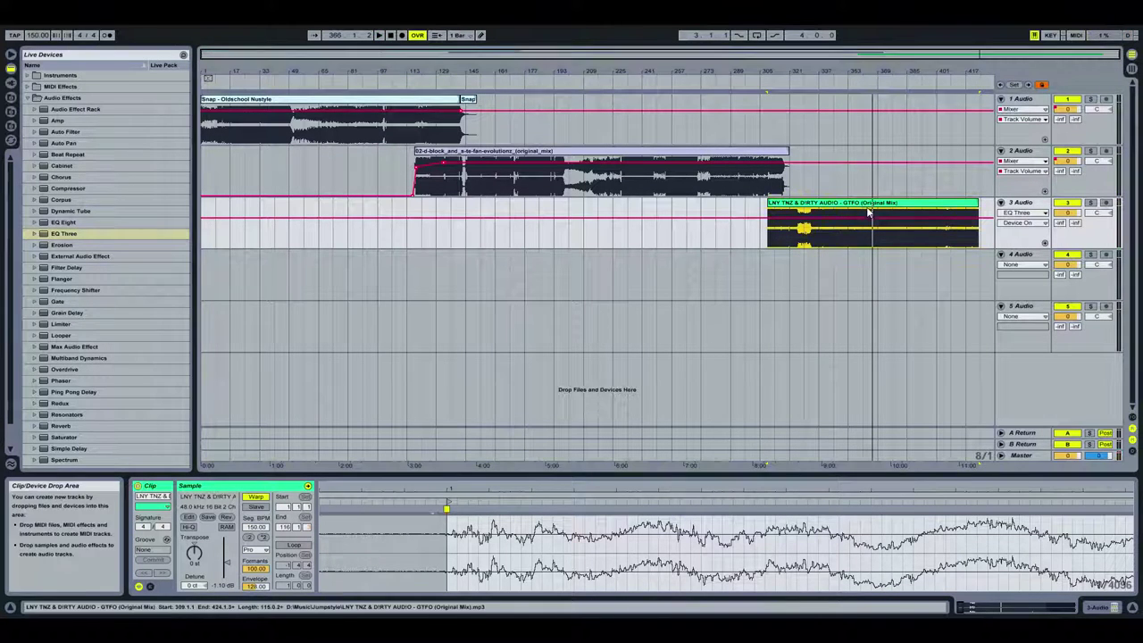
drag(230, 571, 225, 564)
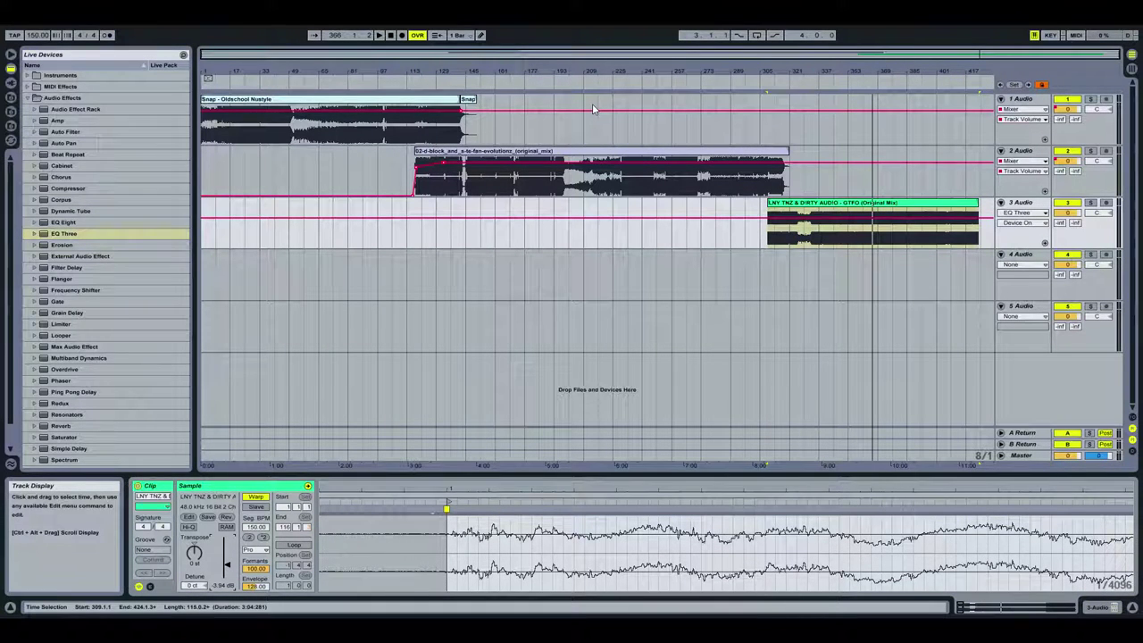
Audition the last part of the second song, leading up to the start of the GTFO clip, to examine the transition point
click(757, 67)
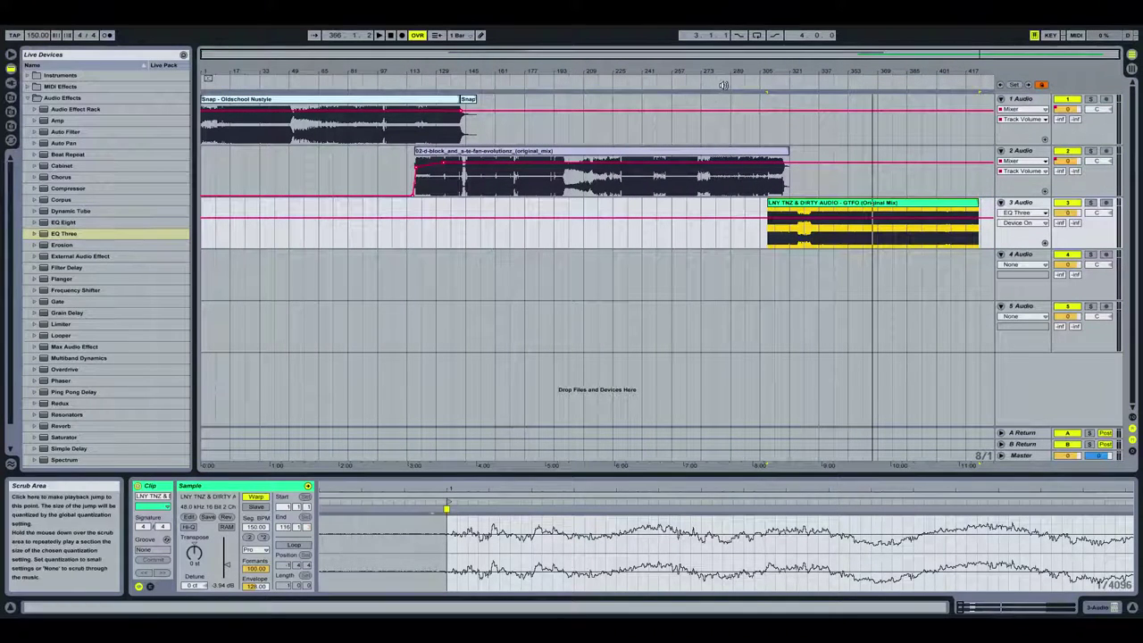
click(709, 85)
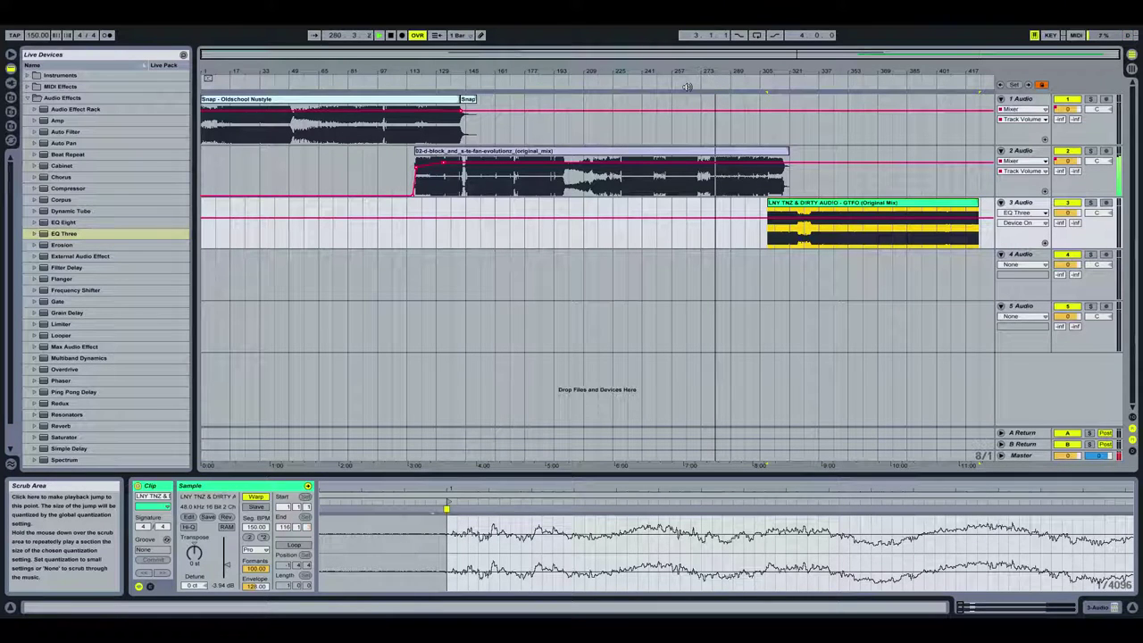
click(687, 86)
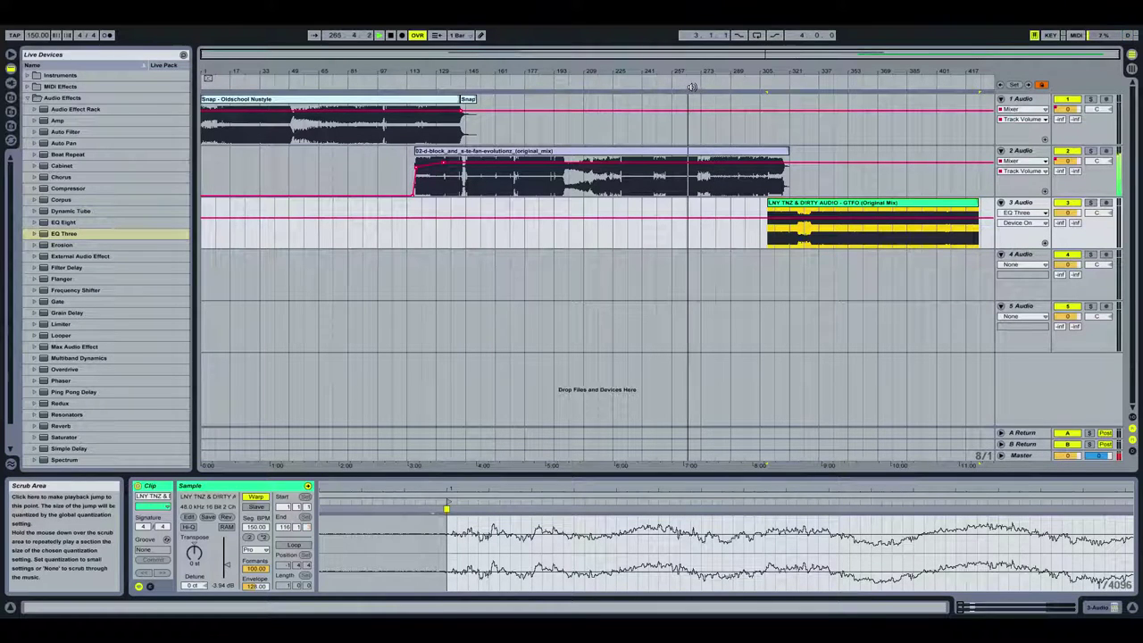
click(695, 87)
drag(728, 75, 620, 75)
click(613, 82)
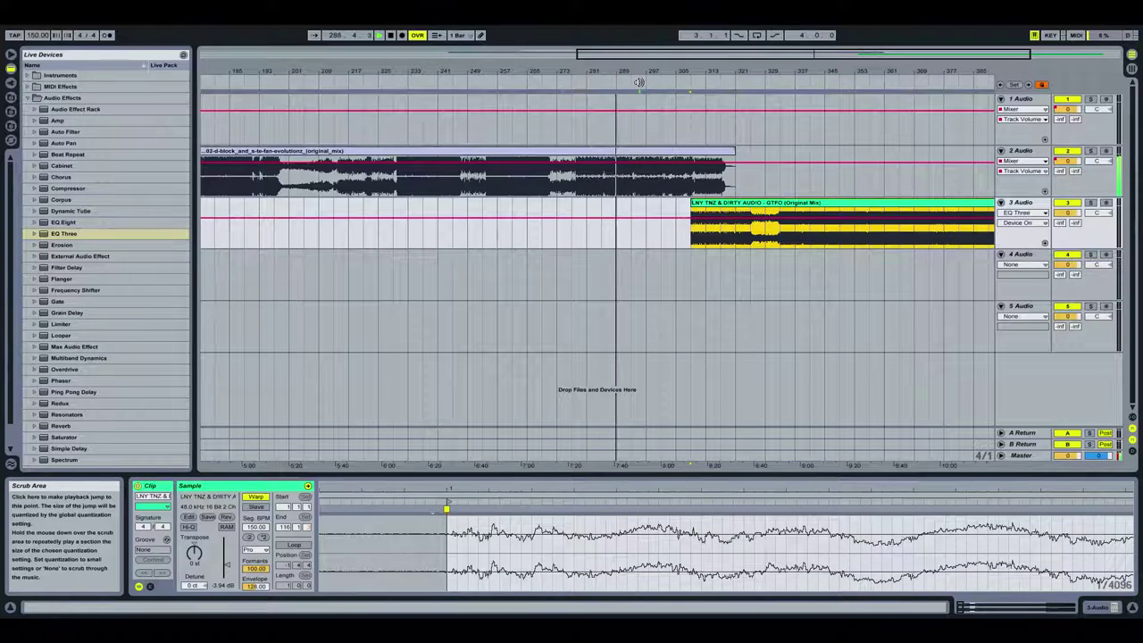
click(639, 82)
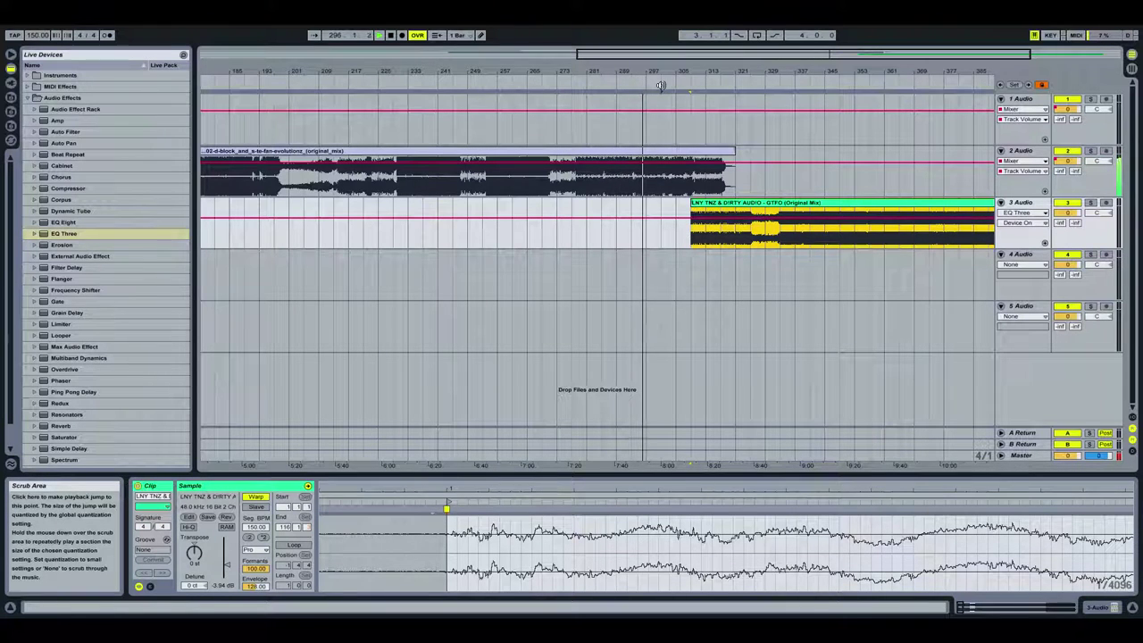
click(389, 35)
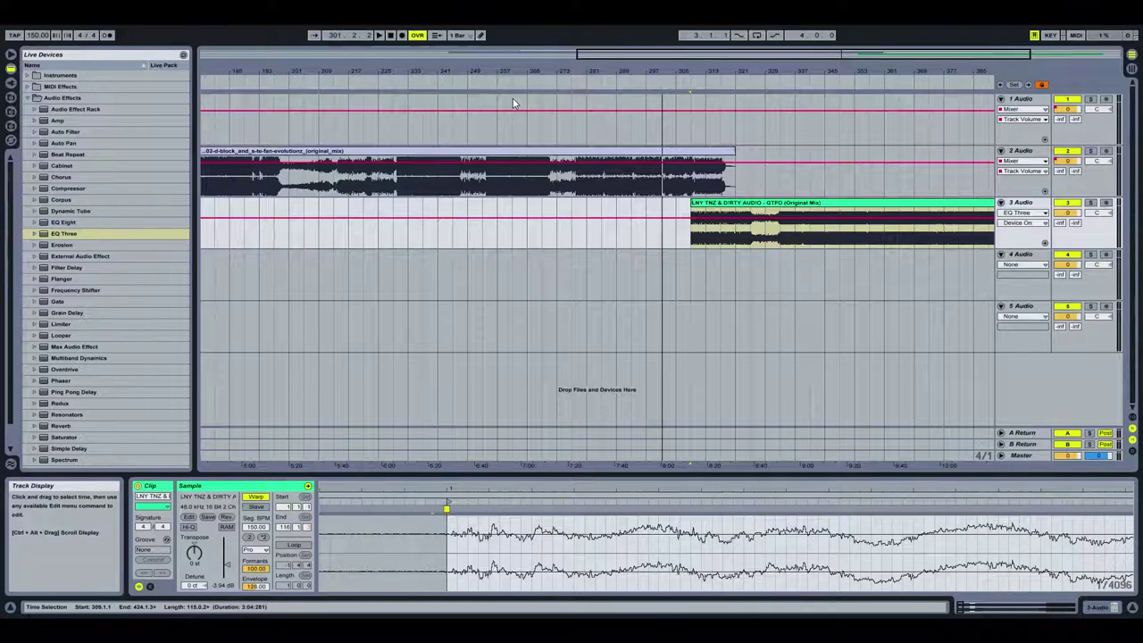
drag(500, 71, 553, 63)
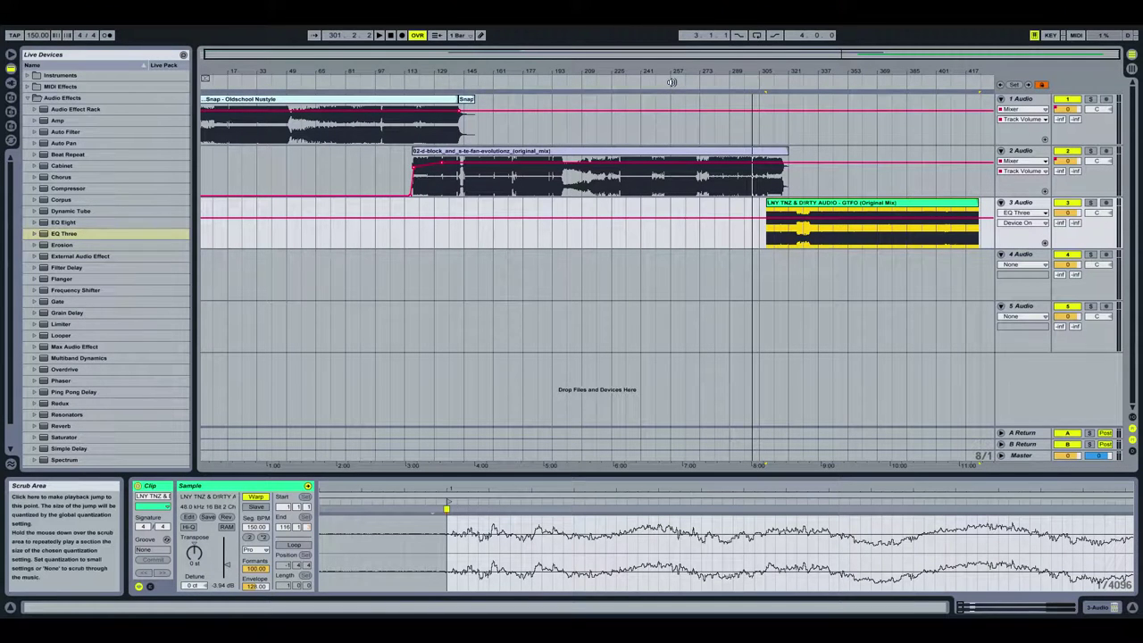
drag(671, 71, 646, 71)
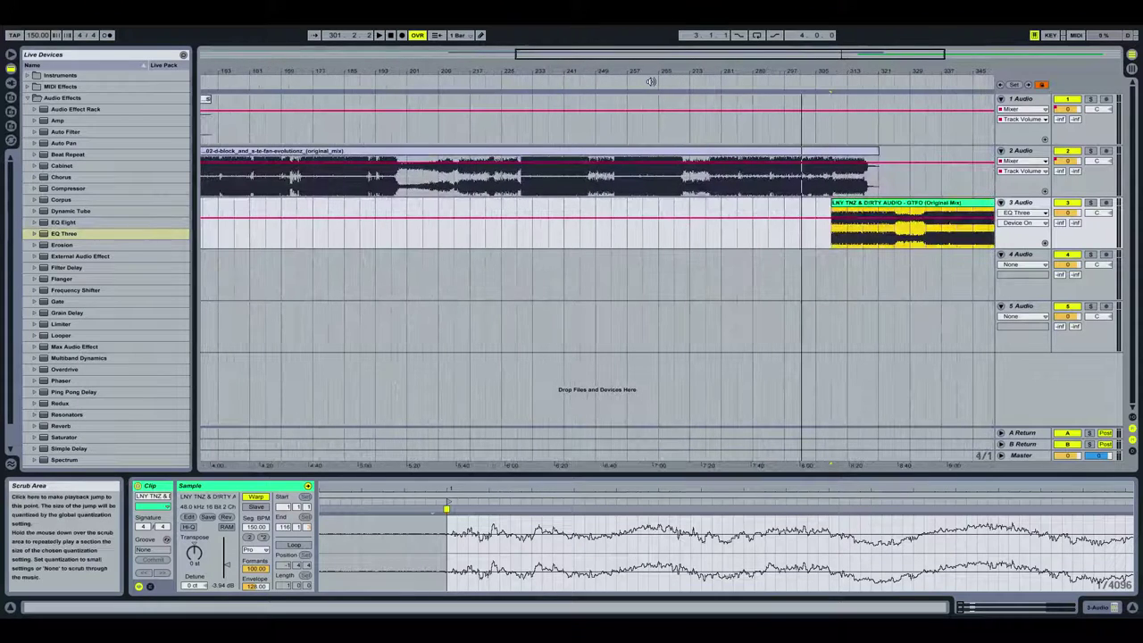
Move the GTFO clip to start at bar 321, where the second song ends, and audition its opening bars
click(651, 81)
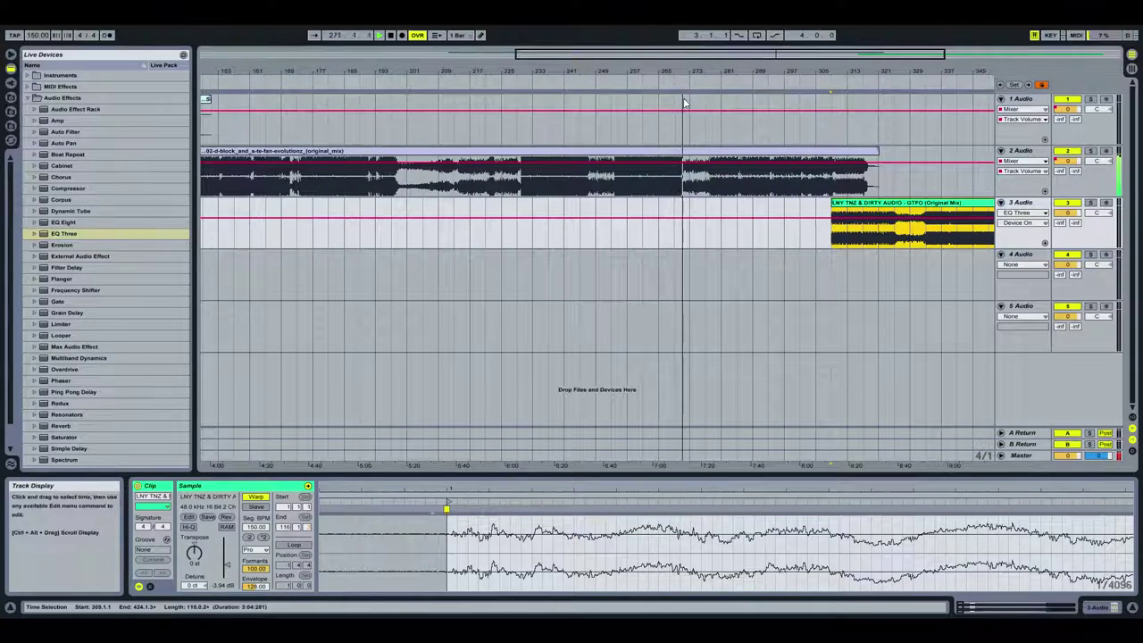
drag(872, 215, 919, 215)
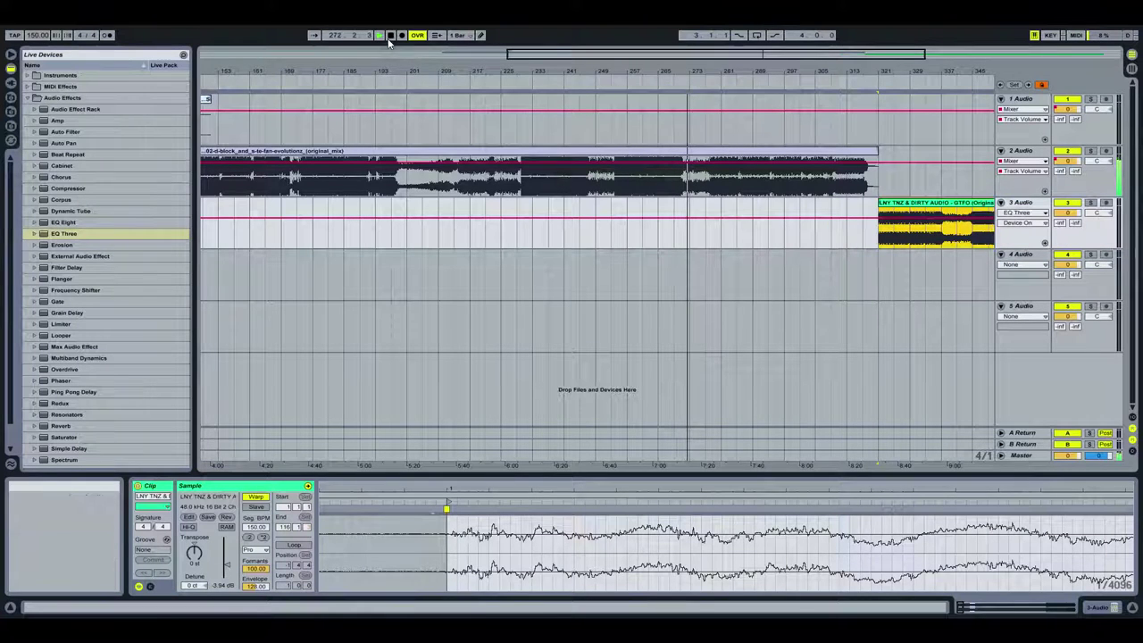
click(879, 82)
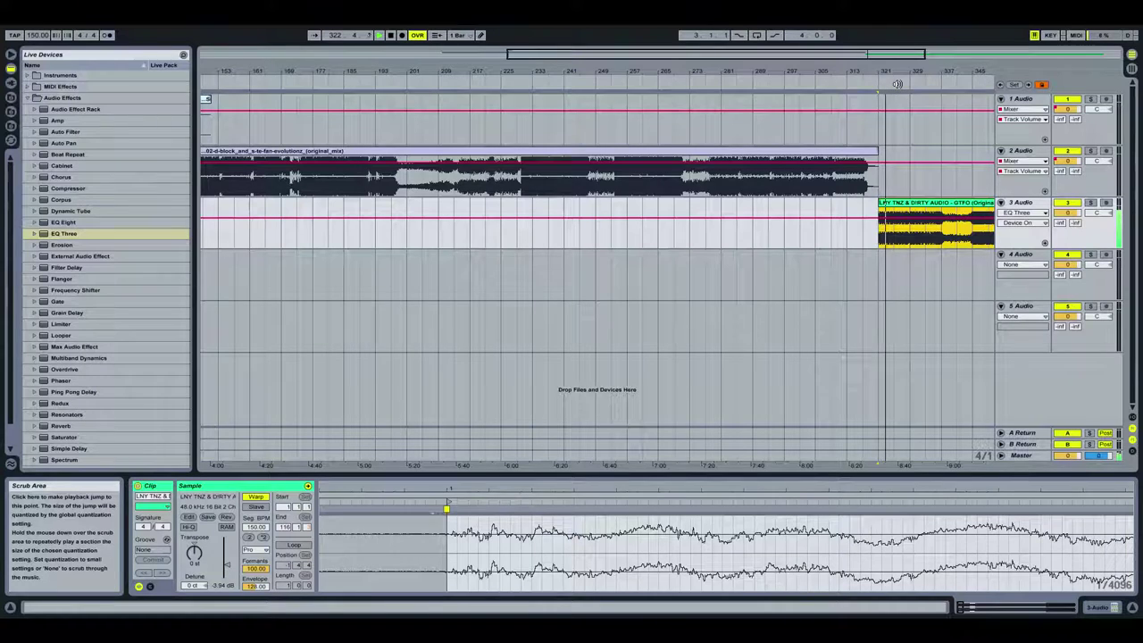
click(902, 86)
click(918, 82)
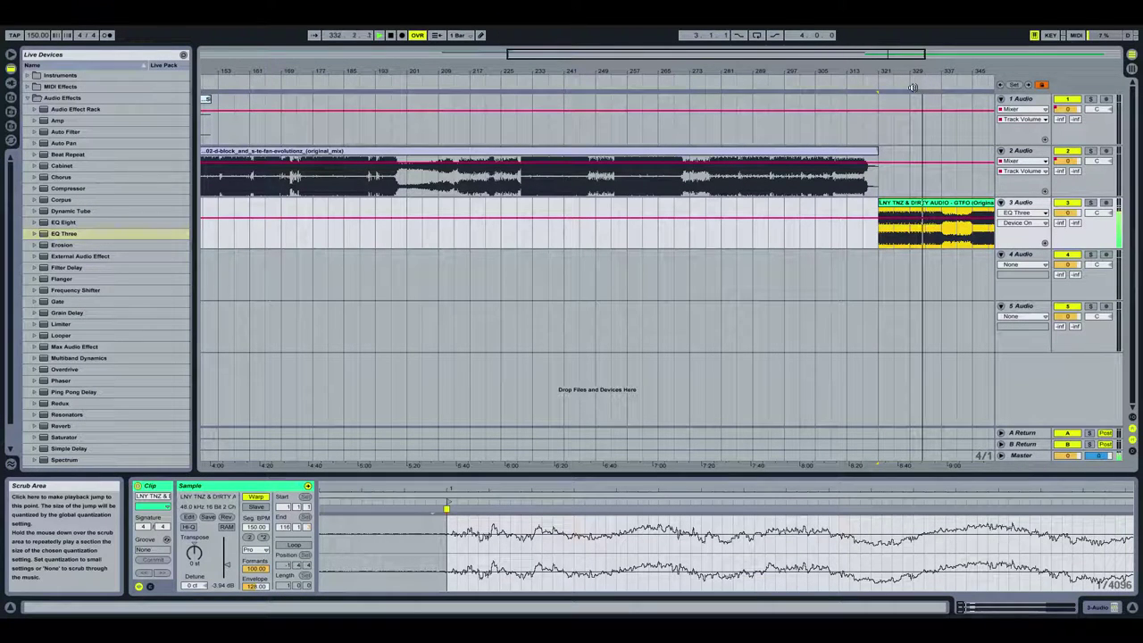
click(389, 35)
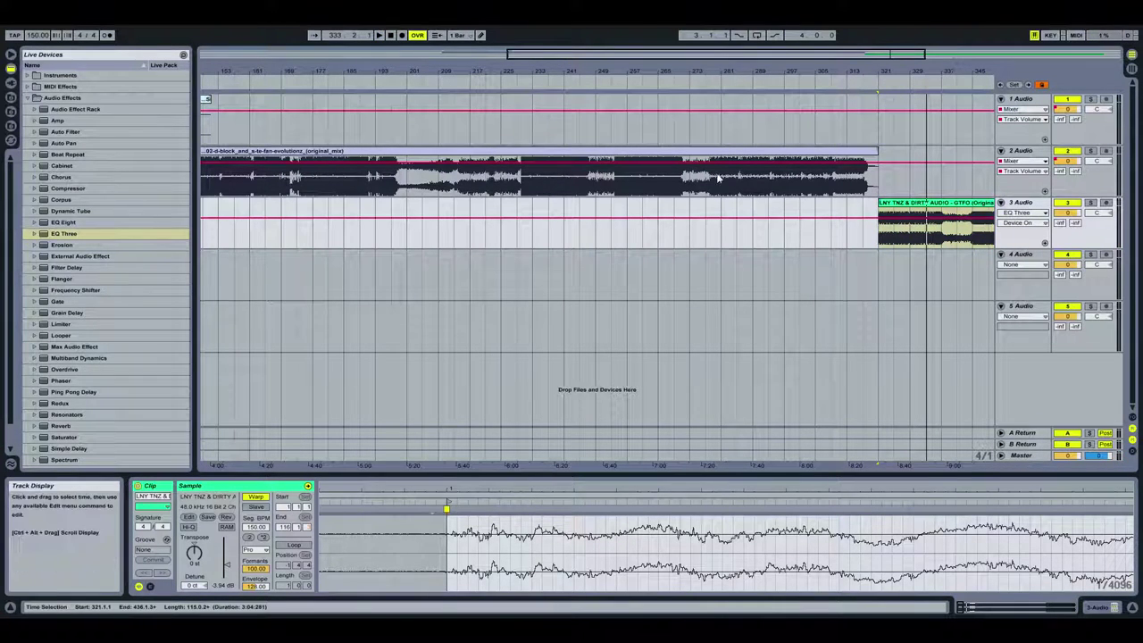
Compare by ear the second song around bar 275 with the opening of the GTFO clip
click(696, 82)
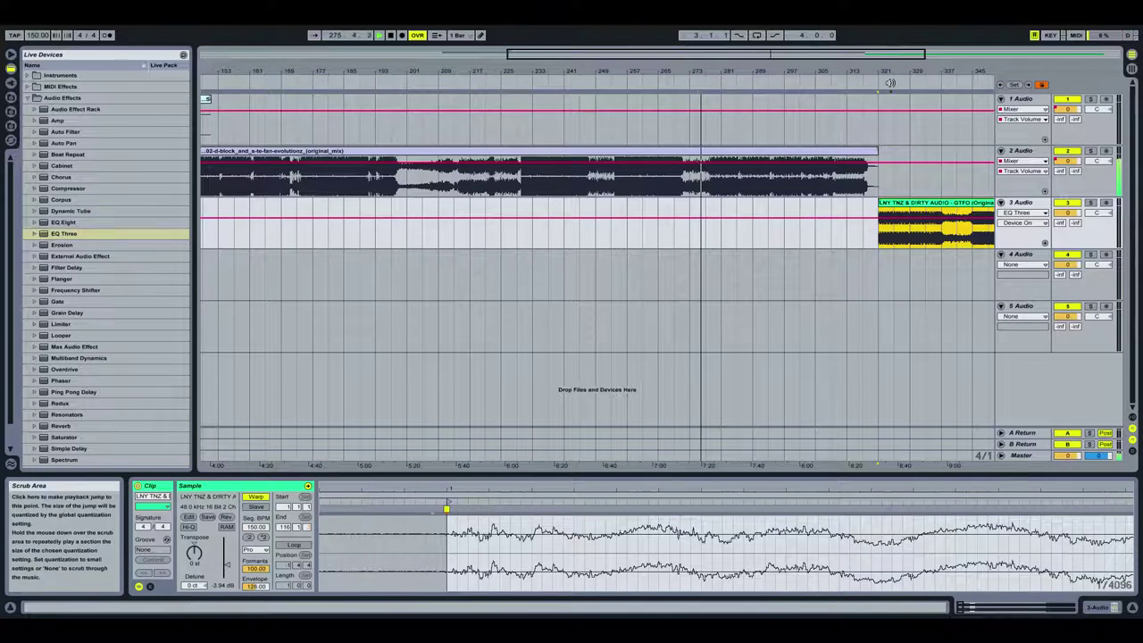
click(889, 83)
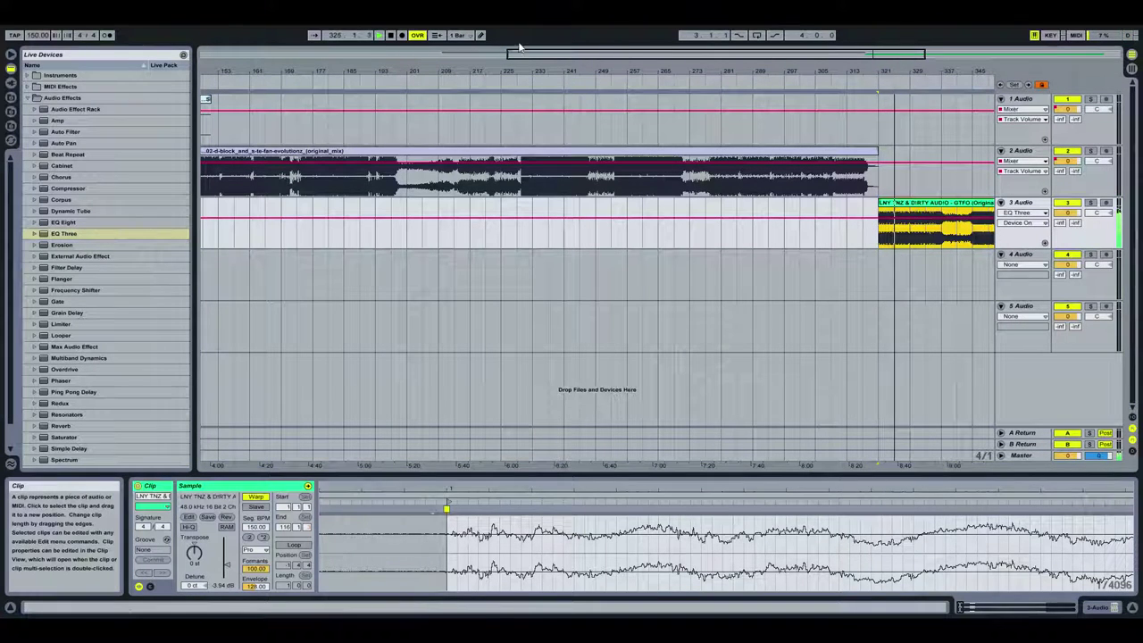
click(391, 36)
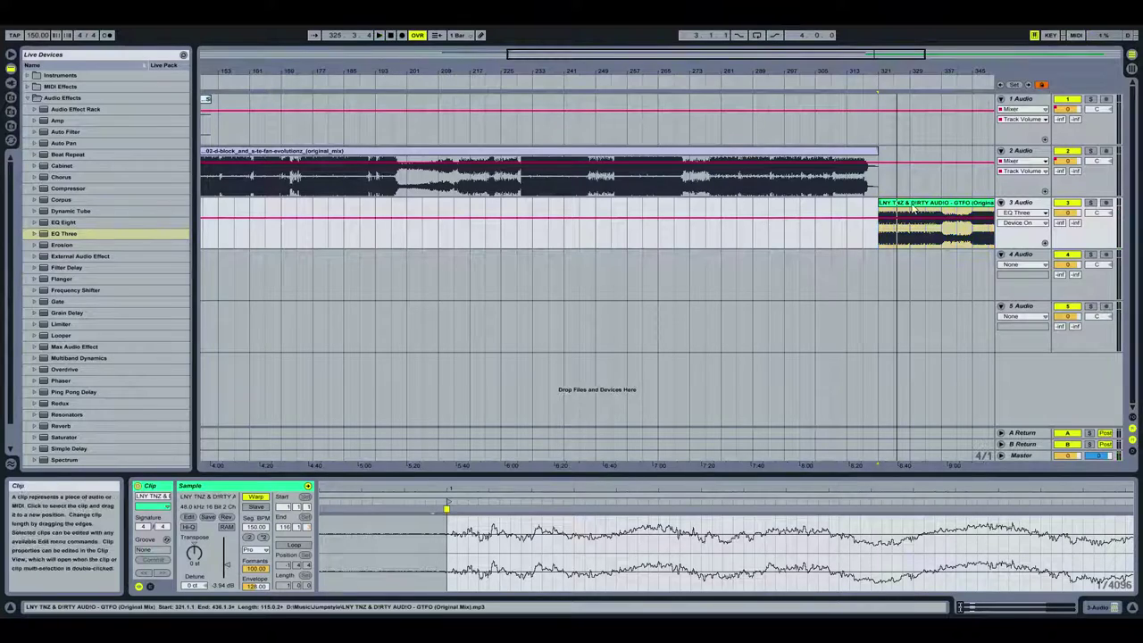
Move the GTFO clip back over the second song so that it starts at bar 278, where the beat returns after the break
drag(912, 208, 742, 209)
drag(696, 72, 591, 134)
drag(660, 204, 882, 203)
click(580, 87)
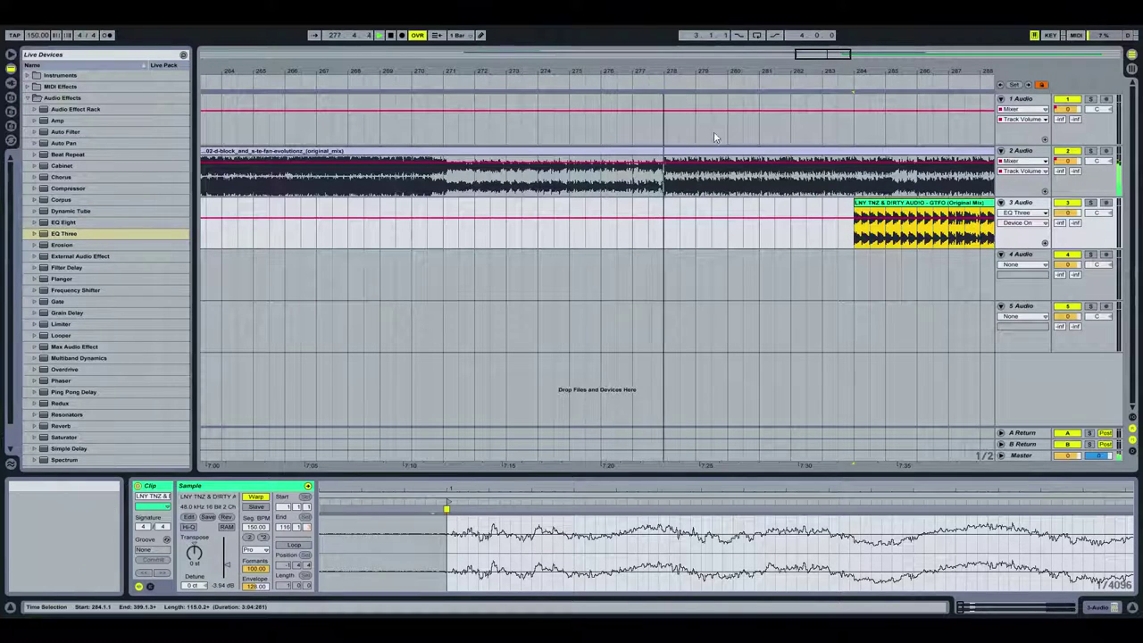
drag(898, 212, 717, 212)
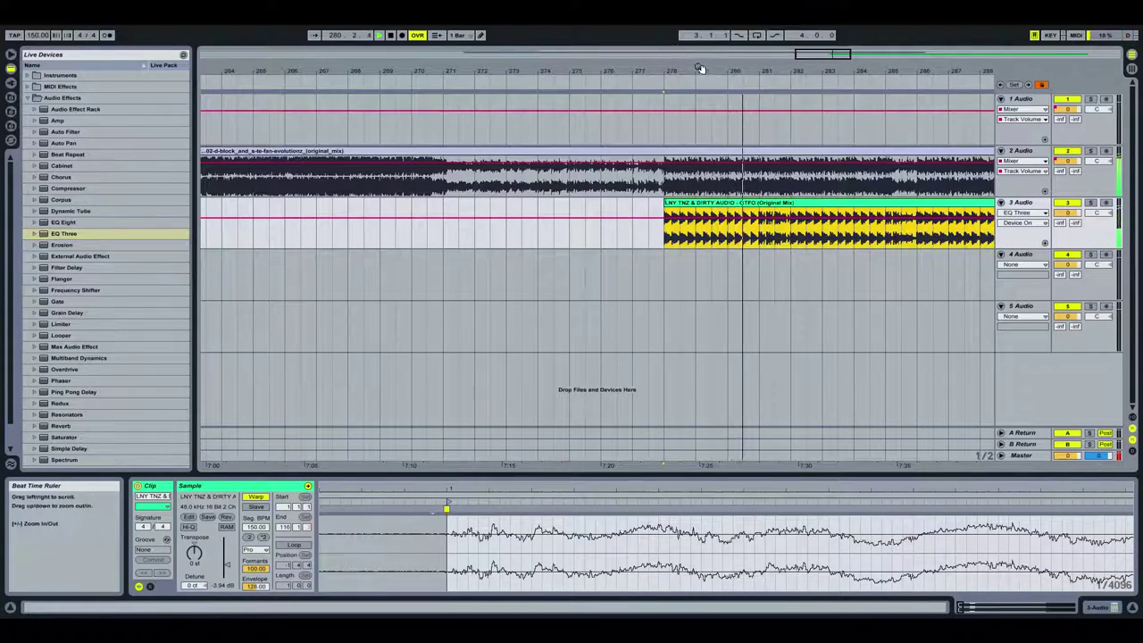
Nudge the GTFO clip slightly later so its kick transients line up with those of the second song
drag(698, 68, 699, 125)
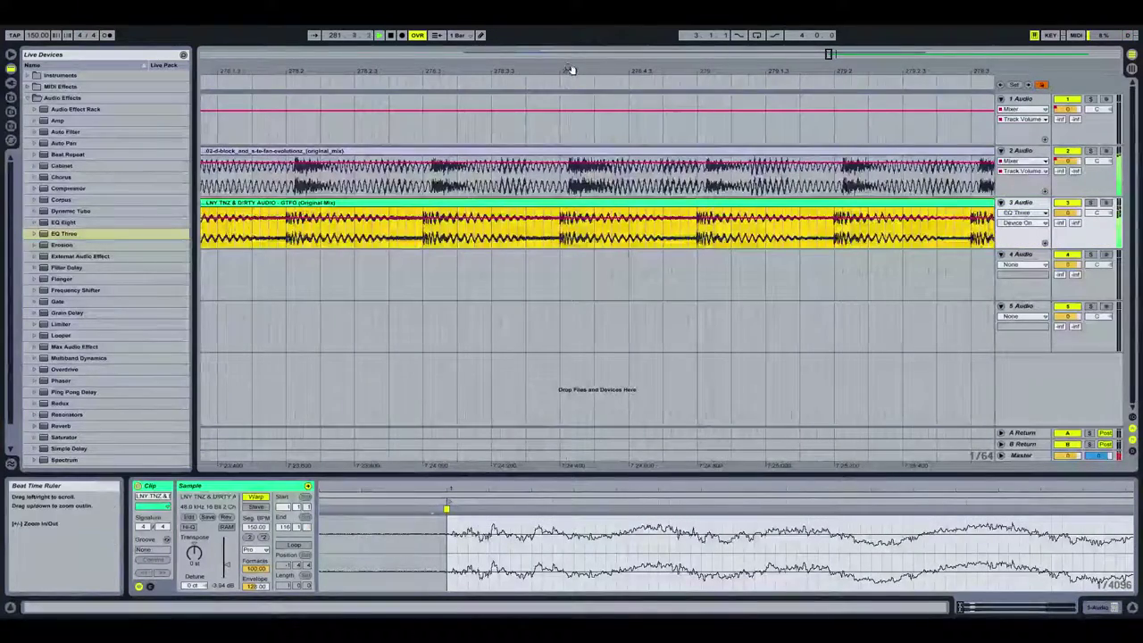
drag(572, 70, 566, 106)
drag(573, 204, 603, 216)
mouse_move(569, 72)
mouse_down()
mouse_move(570, 116)
mouse_move(576, 70)
mouse_up()
drag(636, 204, 623, 204)
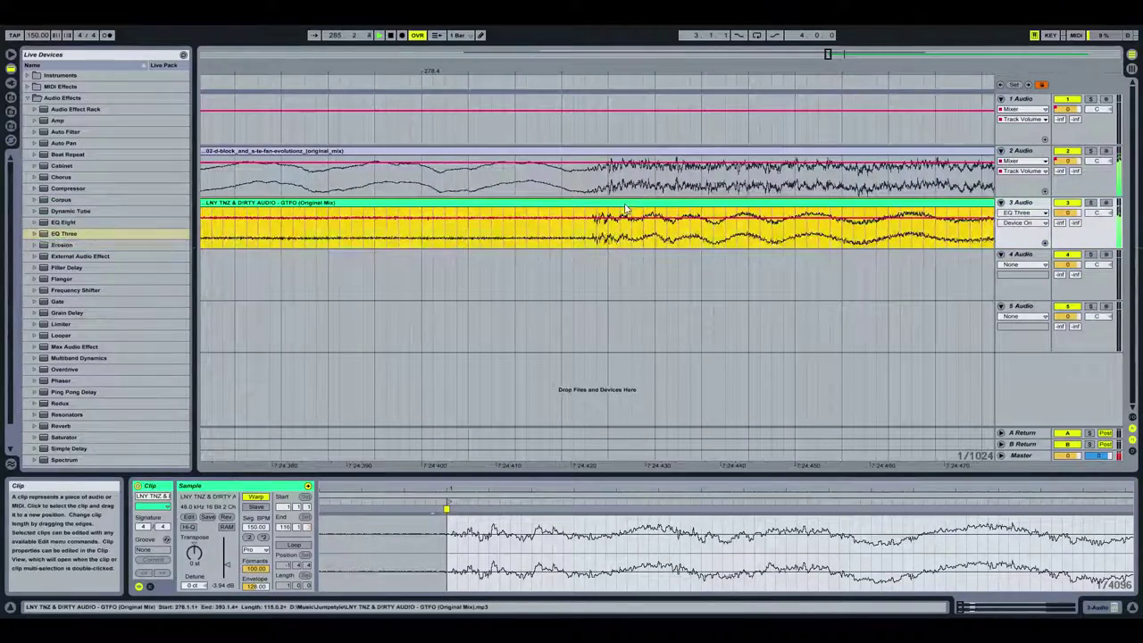
drag(626, 71, 571, 25)
drag(625, 71, 633, 117)
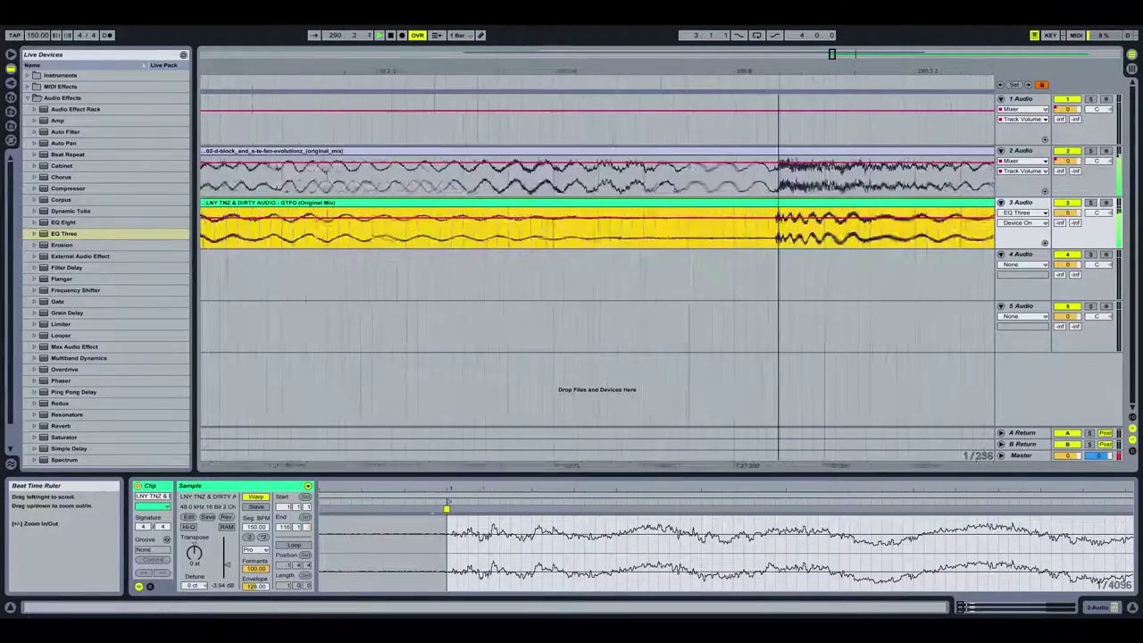
Audition the overlap of both songs around bars 293 to 294, where the GTFO breakdown begins
drag(776, 70, 566, 73)
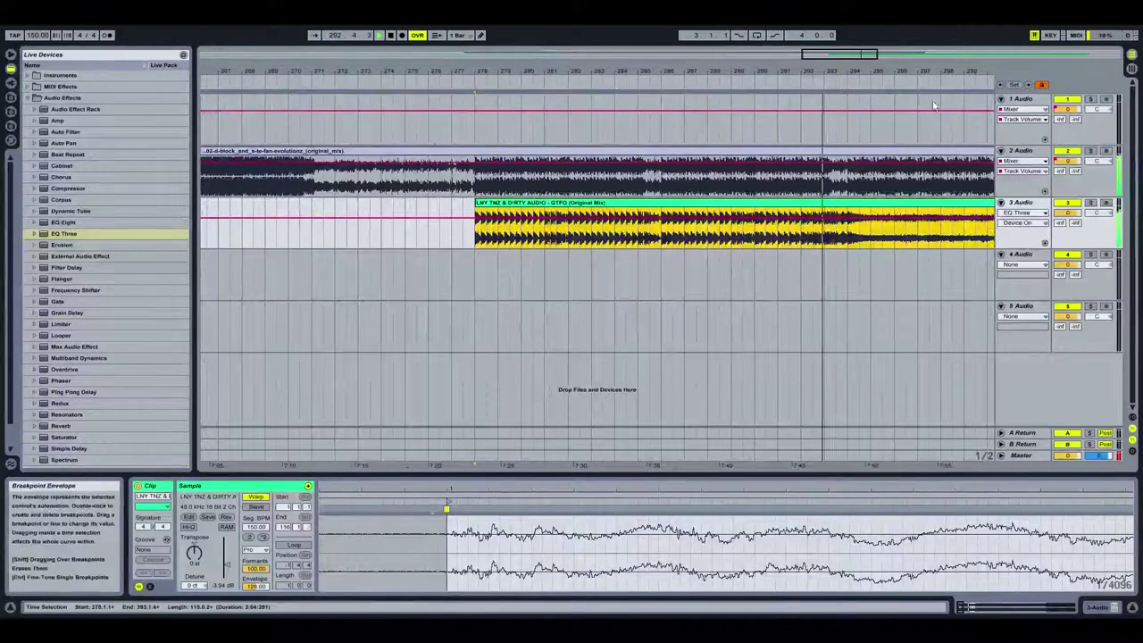
drag(957, 70, 896, 94)
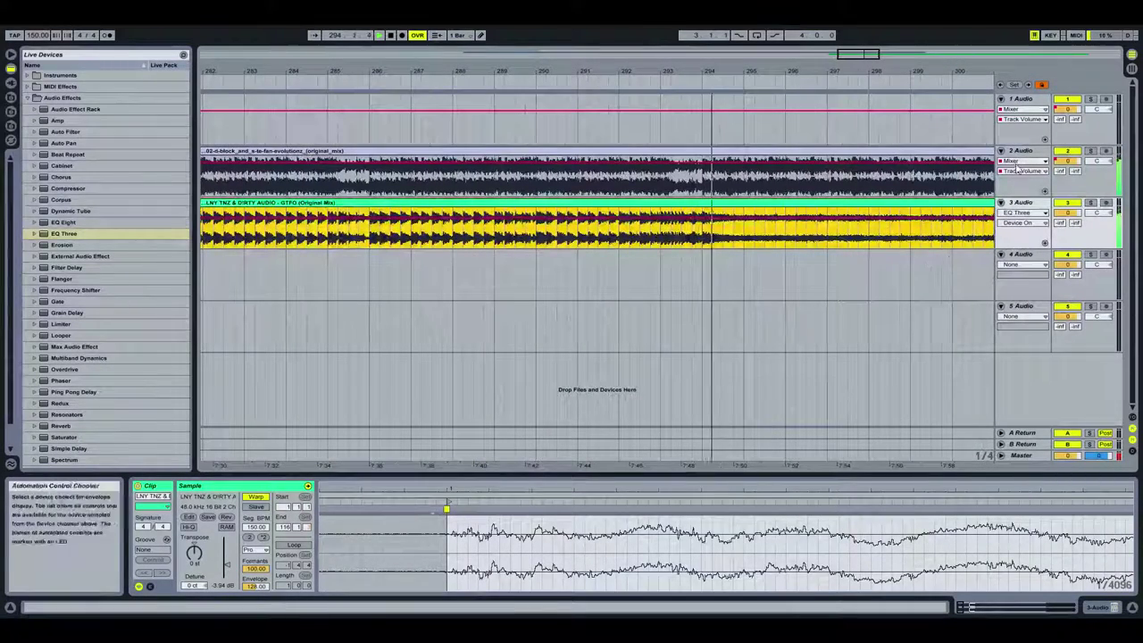
click(668, 82)
click(390, 36)
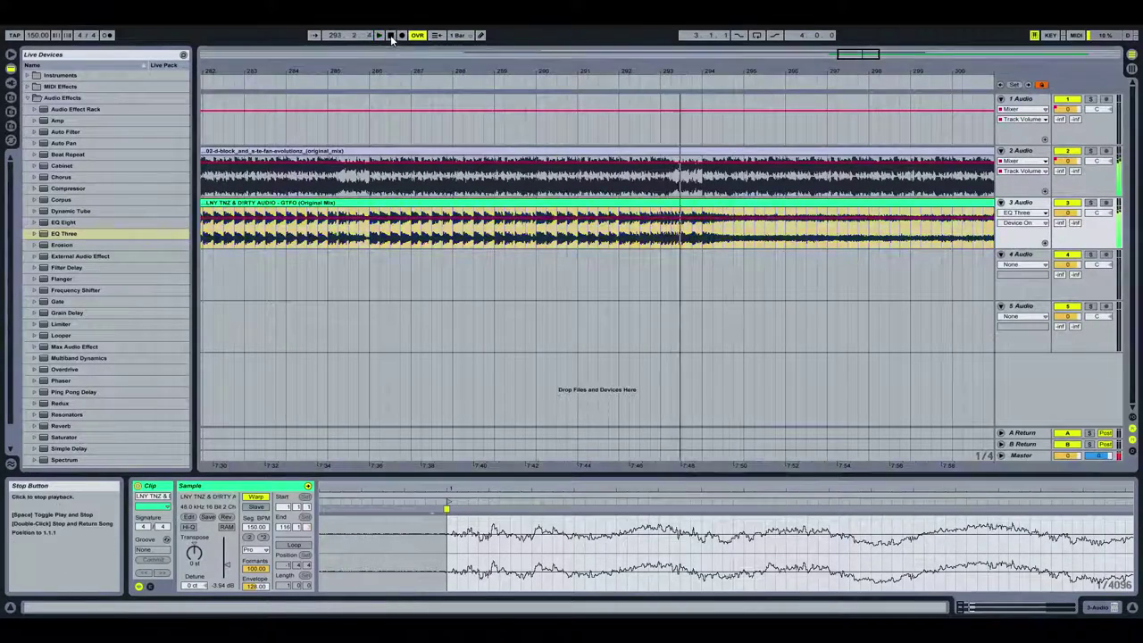
Automate the second song's track volume to drop abruptly to -inf at bar 294 and play back the cut
drag(671, 72, 660, 168)
click(660, 167)
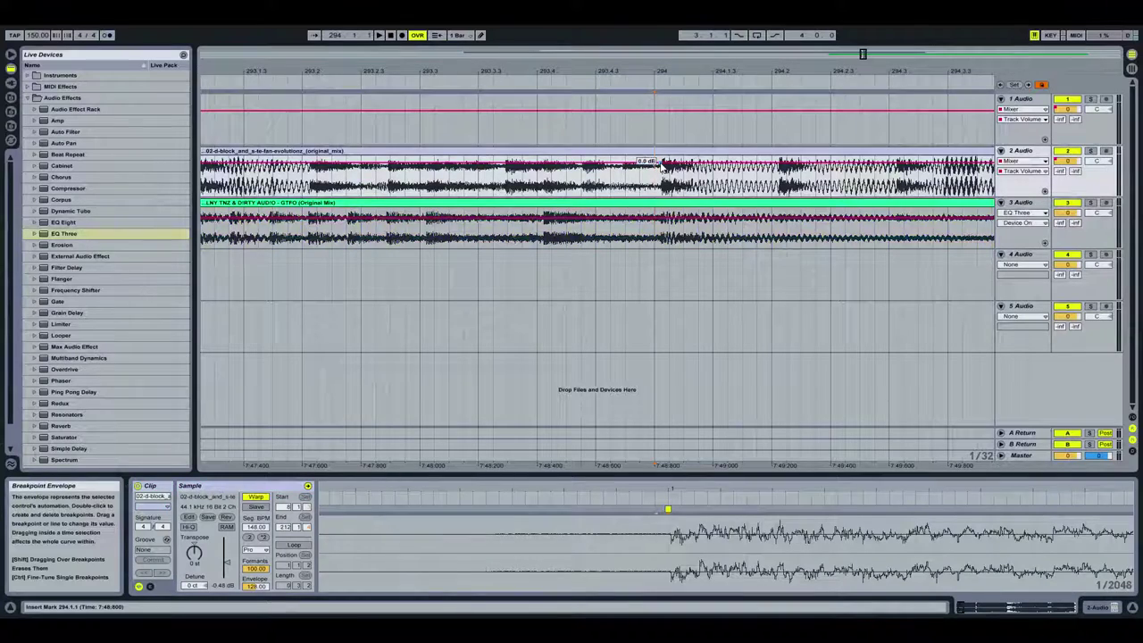
drag(590, 72, 518, 72)
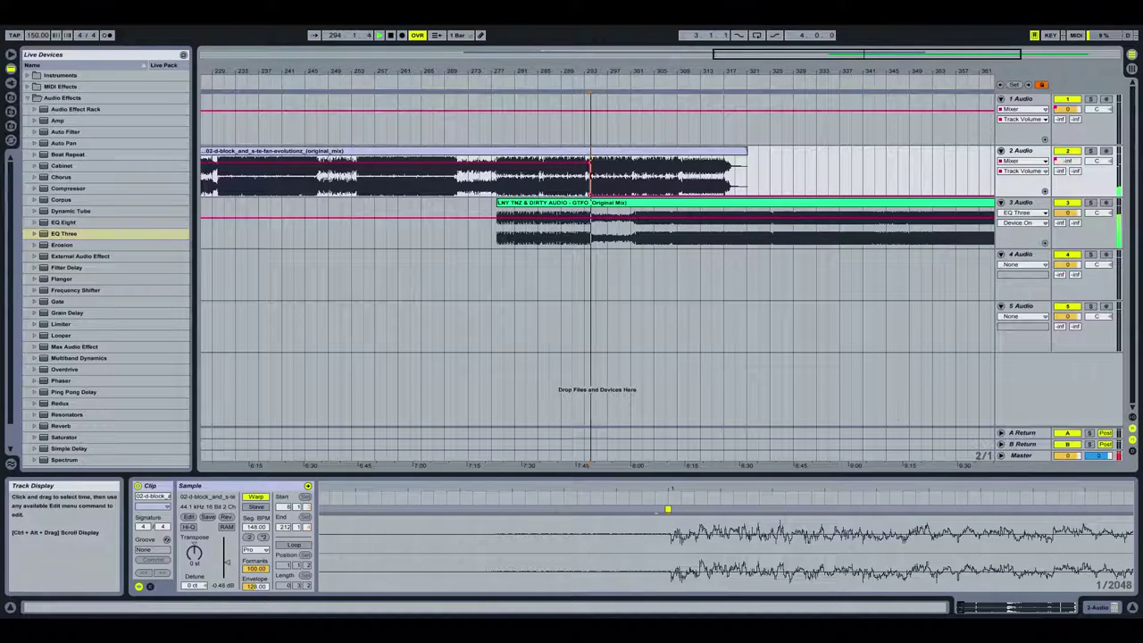
click(389, 35)
Switch the second song's automation lane to the EQ Three GainLo envelope
click(1046, 162)
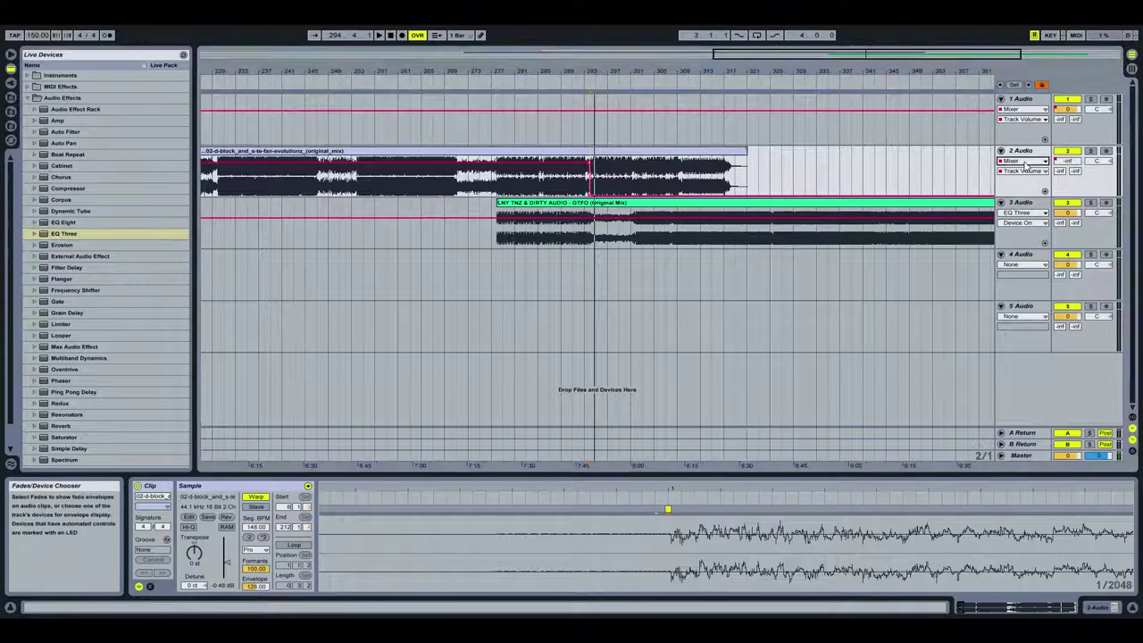
click(1024, 183)
click(1023, 171)
click(1023, 206)
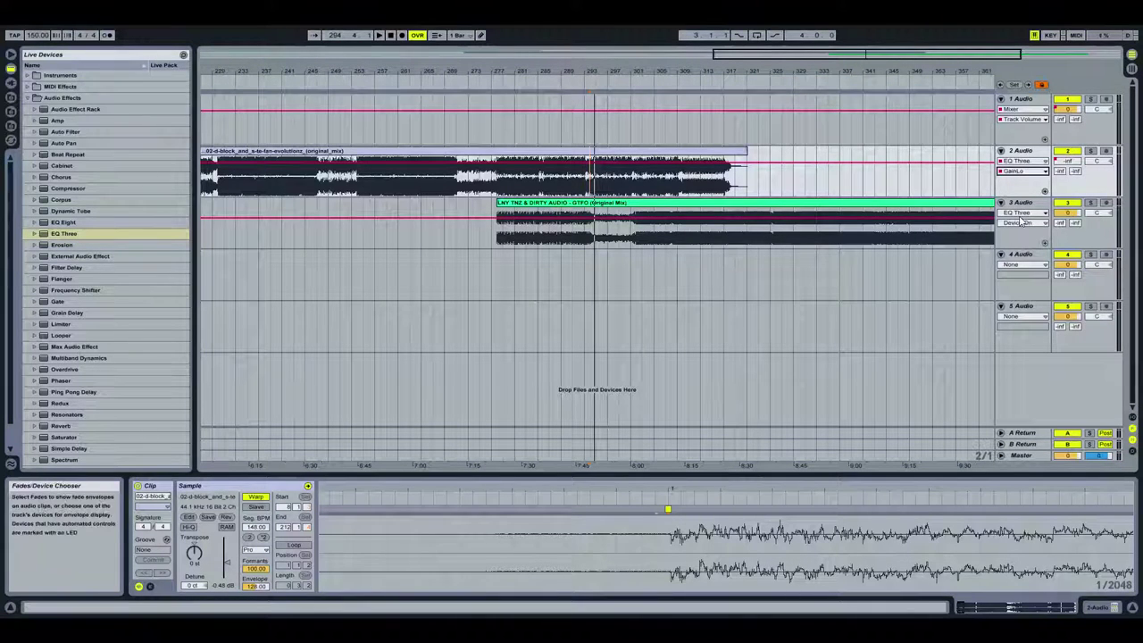
Show the EQ Three GainLo envelope on the GTFO track and lower it to -inf dB along its whole length
click(637, 207)
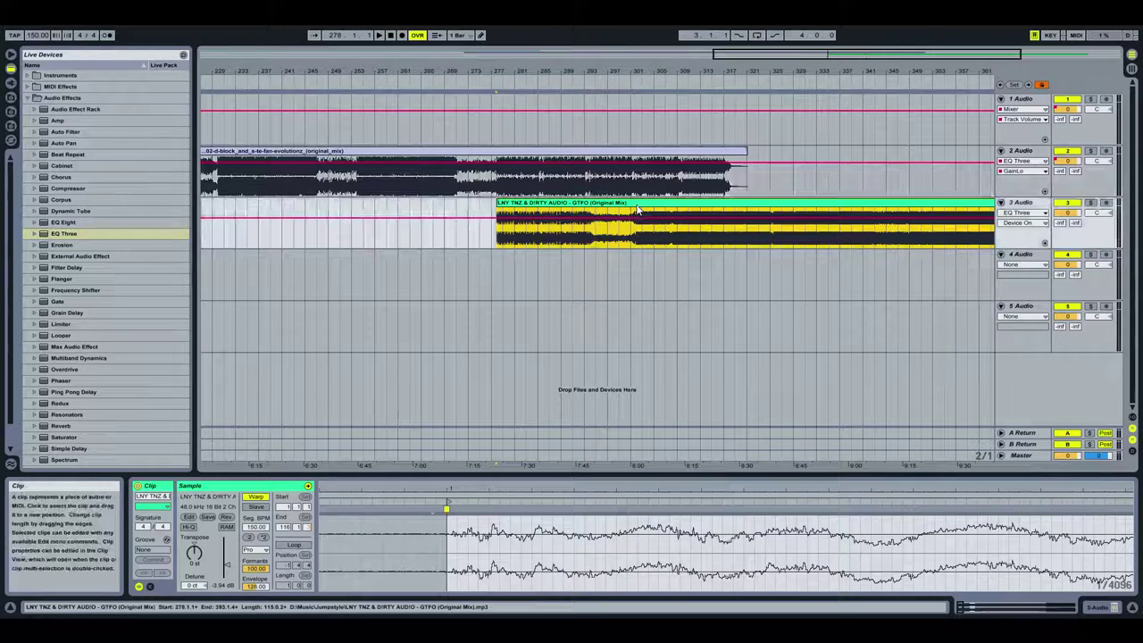
click(1017, 241)
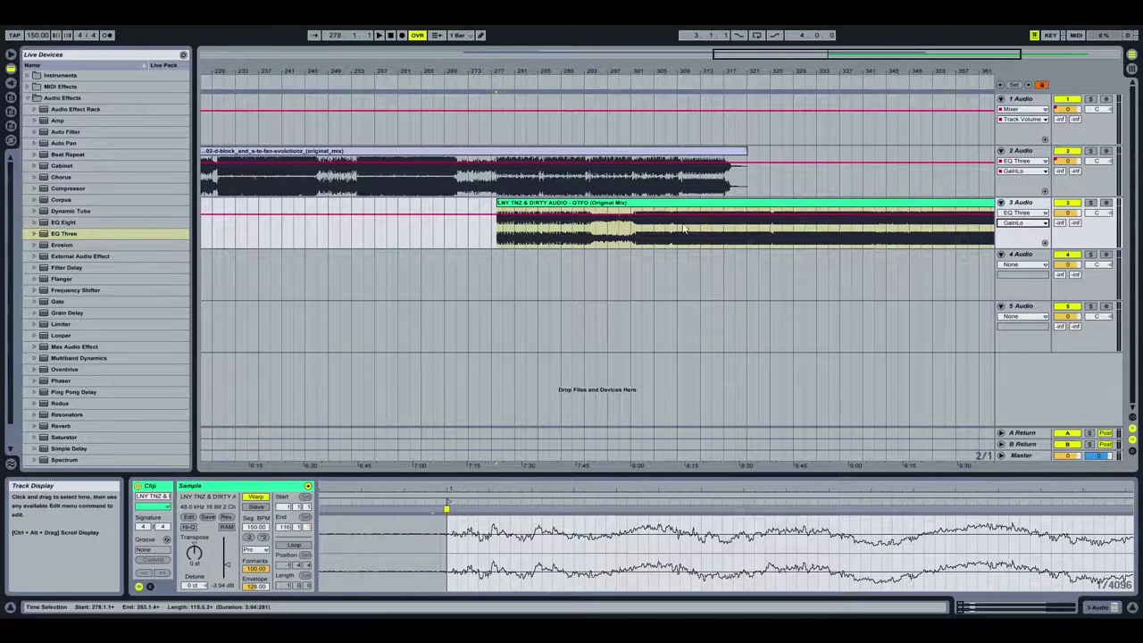
drag(584, 215, 584, 258)
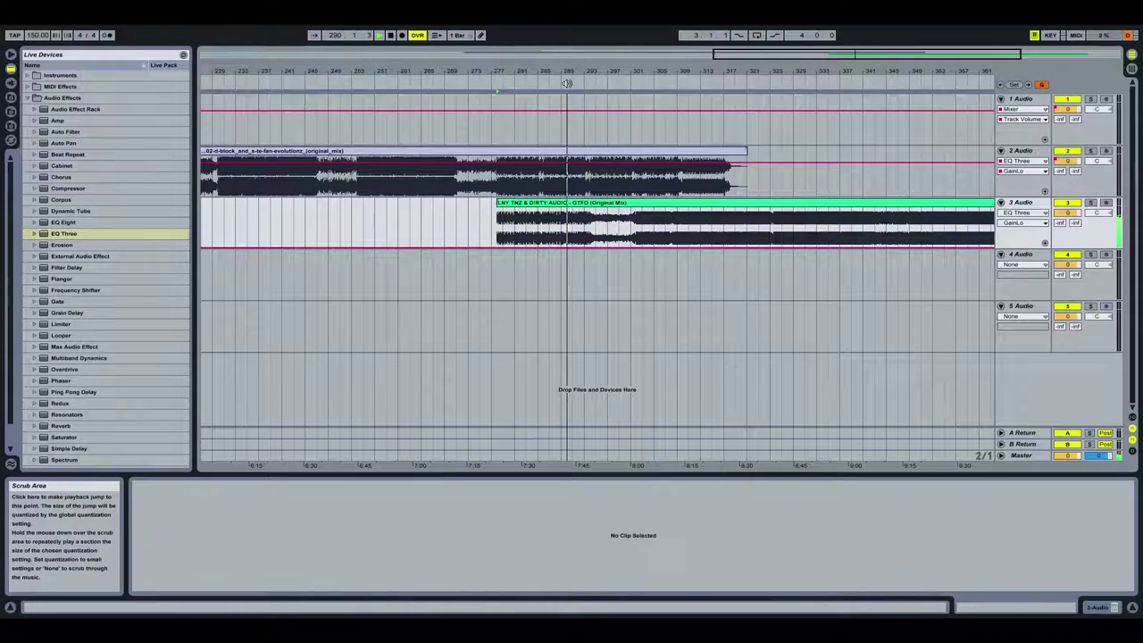
Add GainLo breakpoints just before and at bar 294 on the GTFO track, raising the lows from -inf to about -0.06 dB
drag(591, 71, 591, 128)
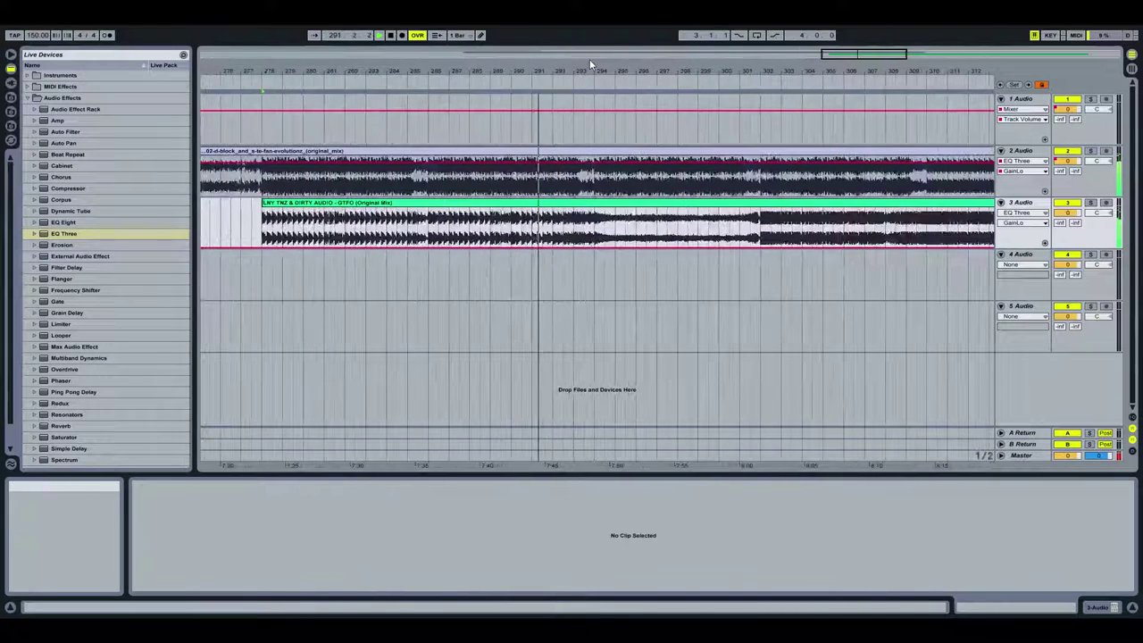
drag(584, 69, 584, 98)
drag(741, 69, 741, 127)
drag(544, 70, 546, 142)
click(551, 207)
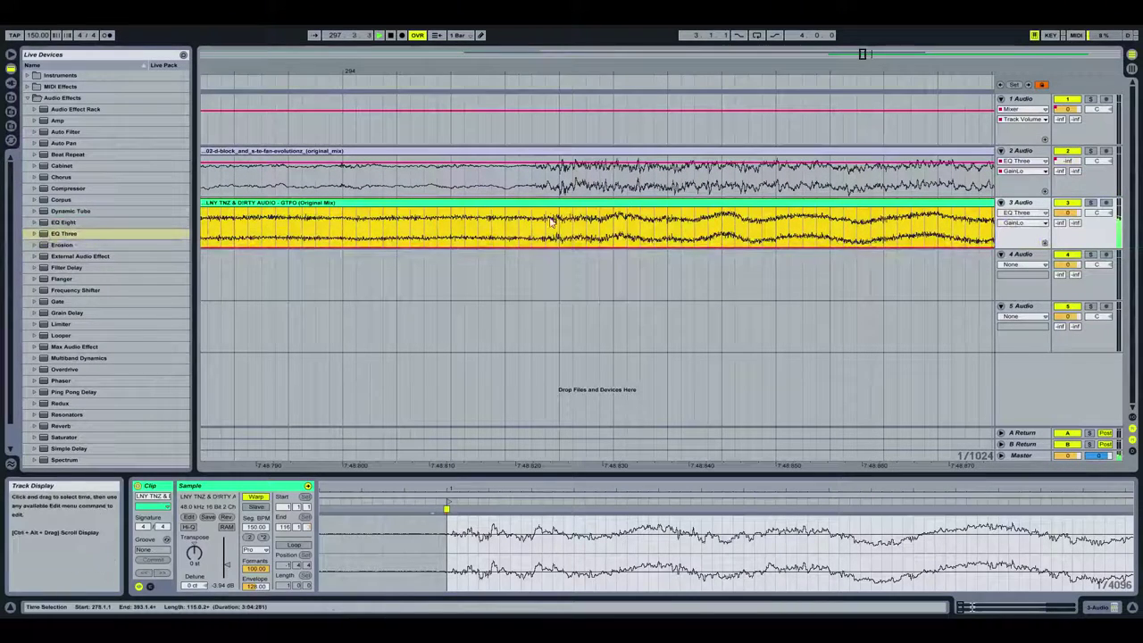
drag(464, 83, 466, 76)
click(401, 247)
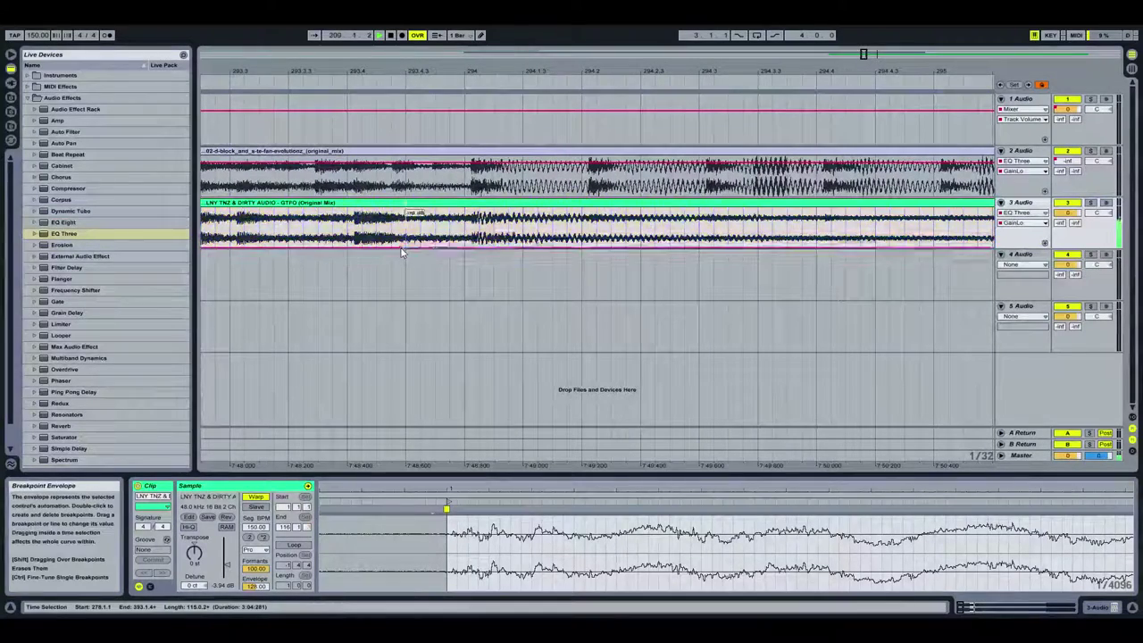
click(465, 251)
click(465, 247)
double_click(465, 248)
drag(465, 248, 465, 232)
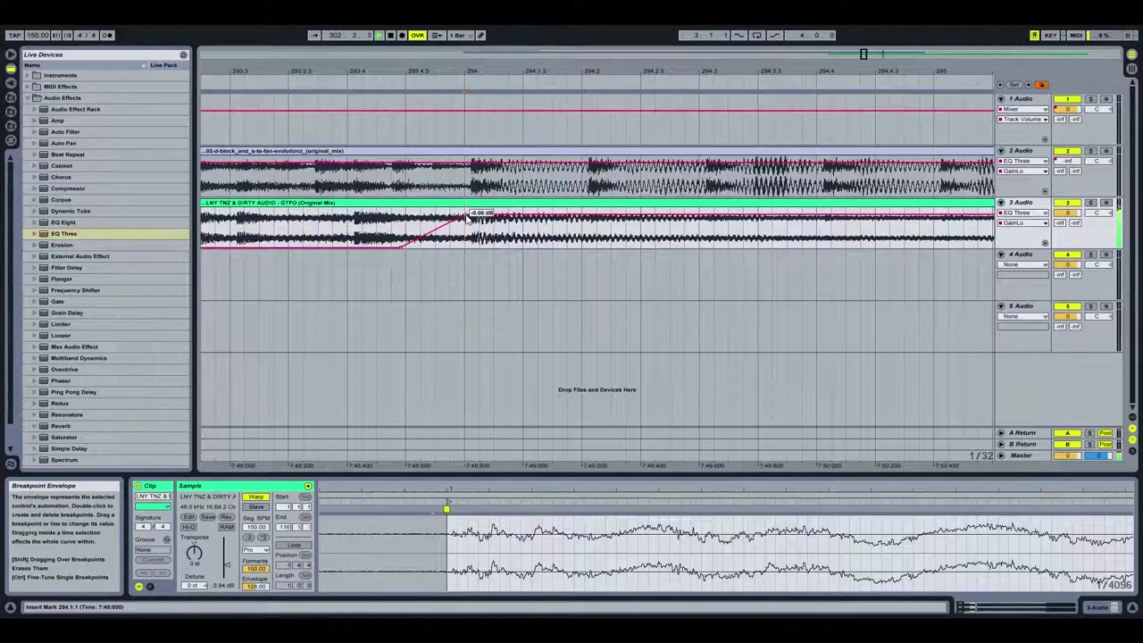
Audition the transition from about bar 284 with the GTFO track's lows cut
drag(445, 51, 490, 78)
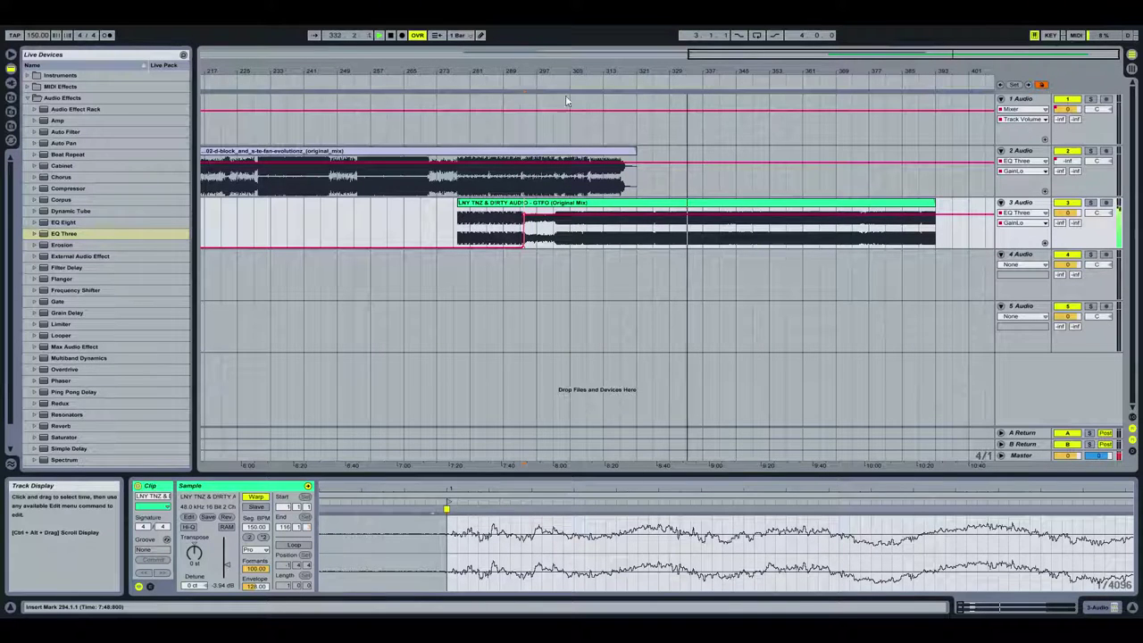
click(482, 89)
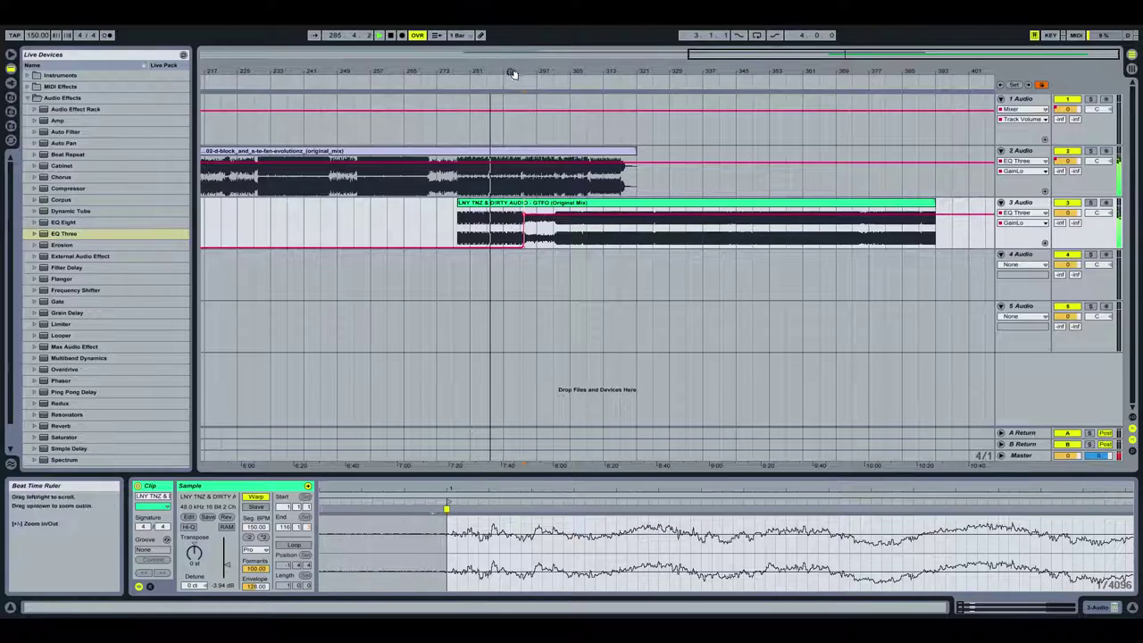
drag(510, 72, 509, 111)
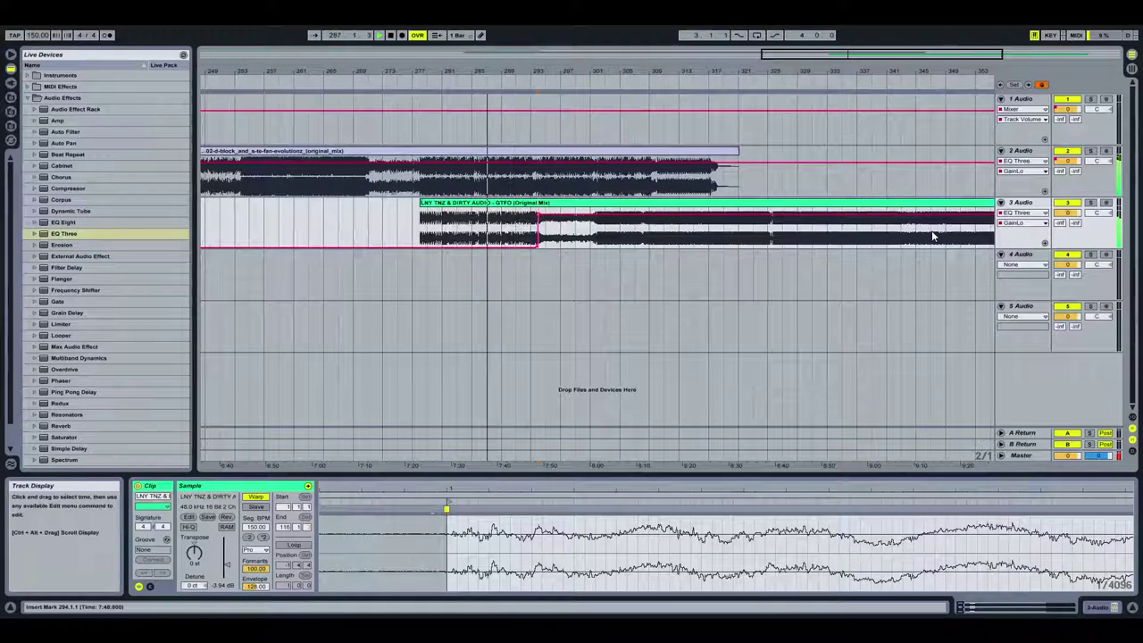
Switch the GTFO track's automation lane to the Mixer's Track Volume envelope and listen to the transition past bar 294
click(1026, 214)
click(1023, 250)
click(1025, 223)
click(1025, 253)
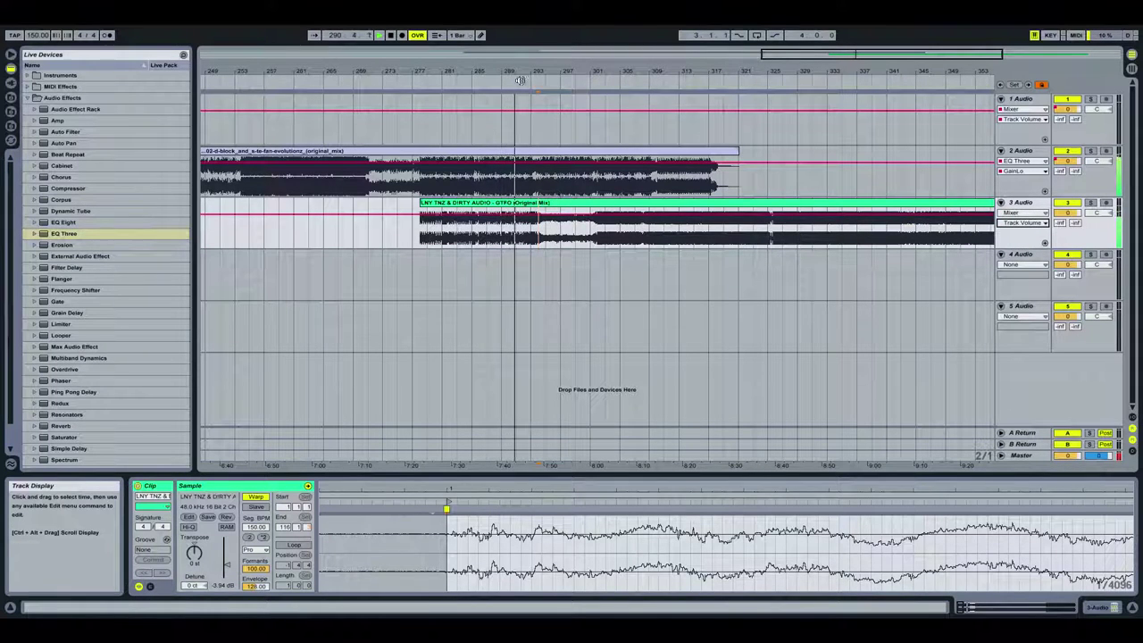
mouse_move(521, 74)
mouse_down()
mouse_move(525, 84)
mouse_move(530, 68)
mouse_up()
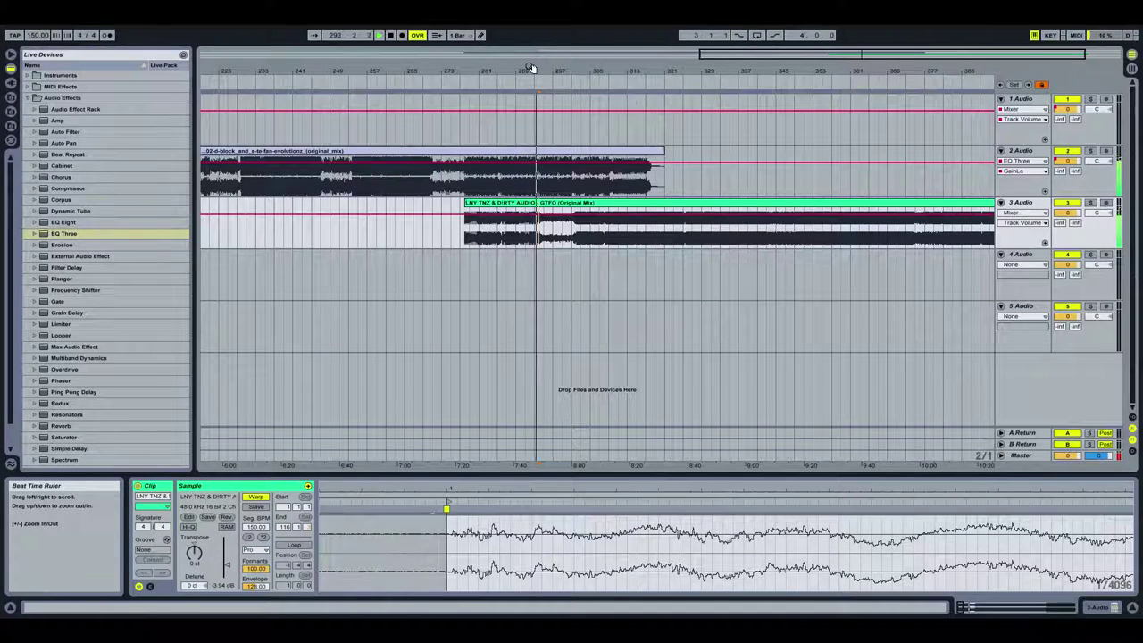
click(390, 35)
Add Track Volume breakpoints on the GTFO track, fading it in from about -19 dB just before the clip to 0 dB at bar 293
drag(558, 71, 553, 88)
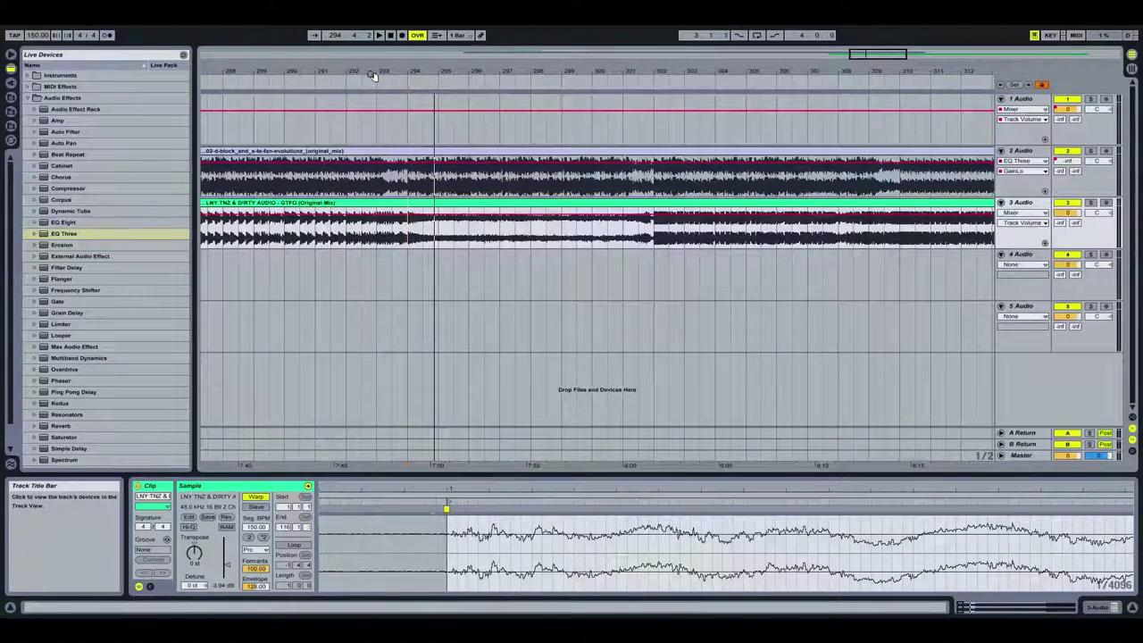
drag(366, 86, 538, 70)
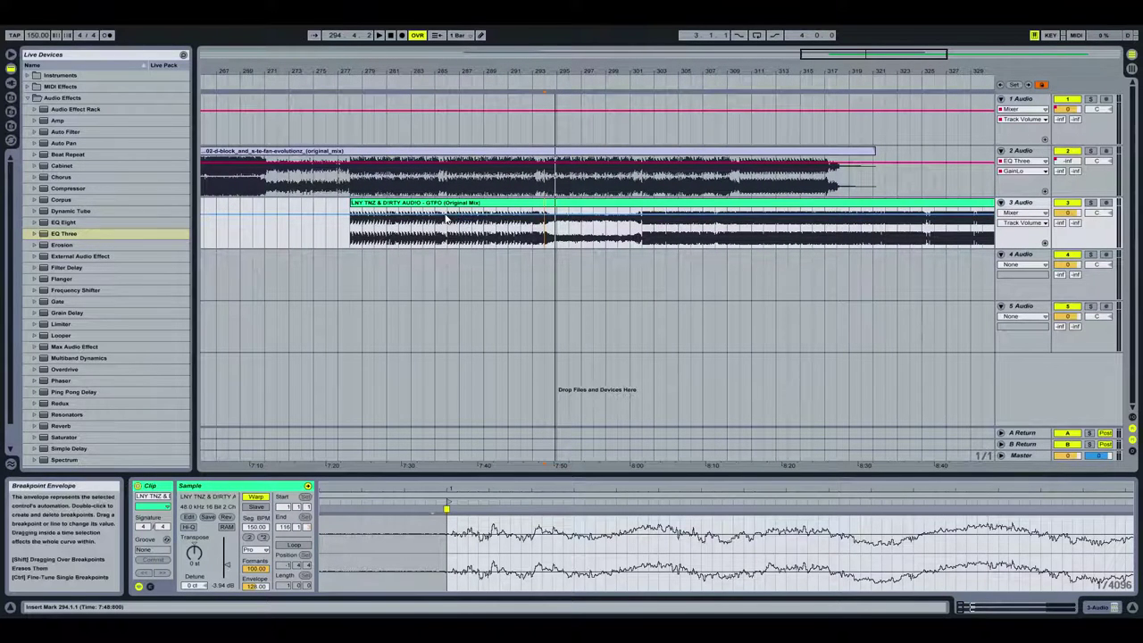
double_click(534, 217)
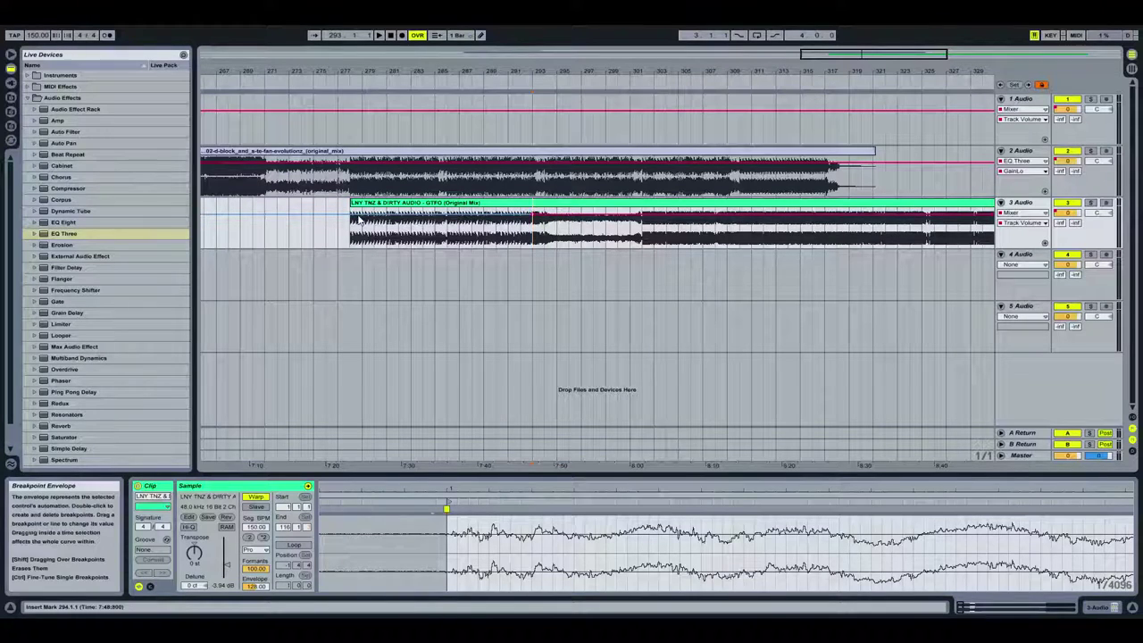
click(351, 220)
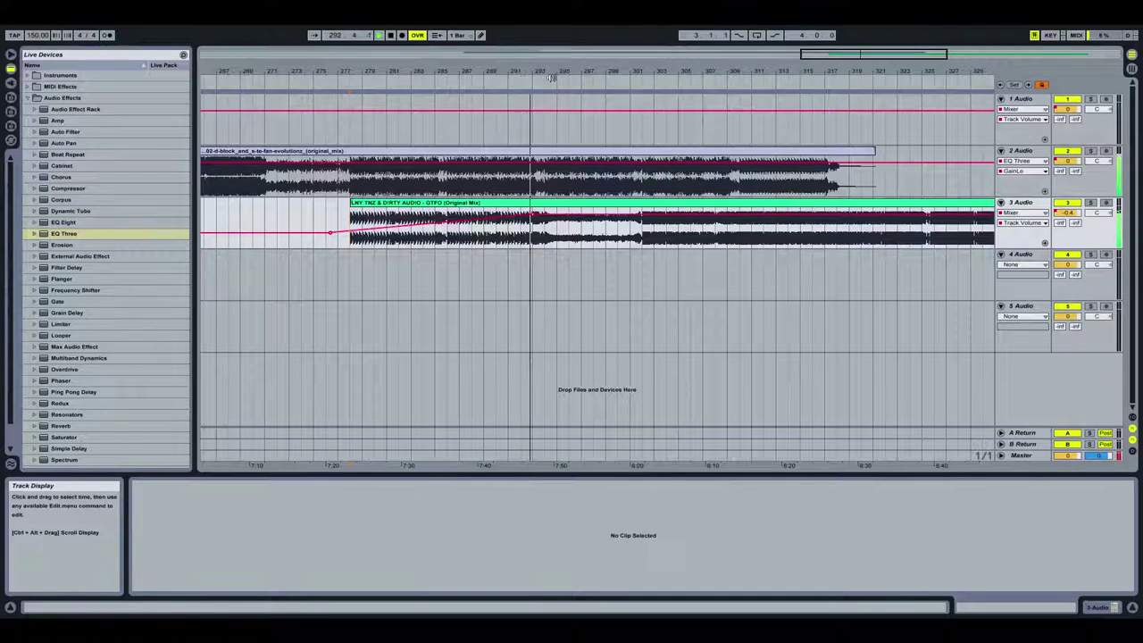
Show the Mixer's Track Volume envelope on 2 Audio and add breakpoints from 293.2, starting the fade-out before bar 294
drag(551, 71, 546, 152)
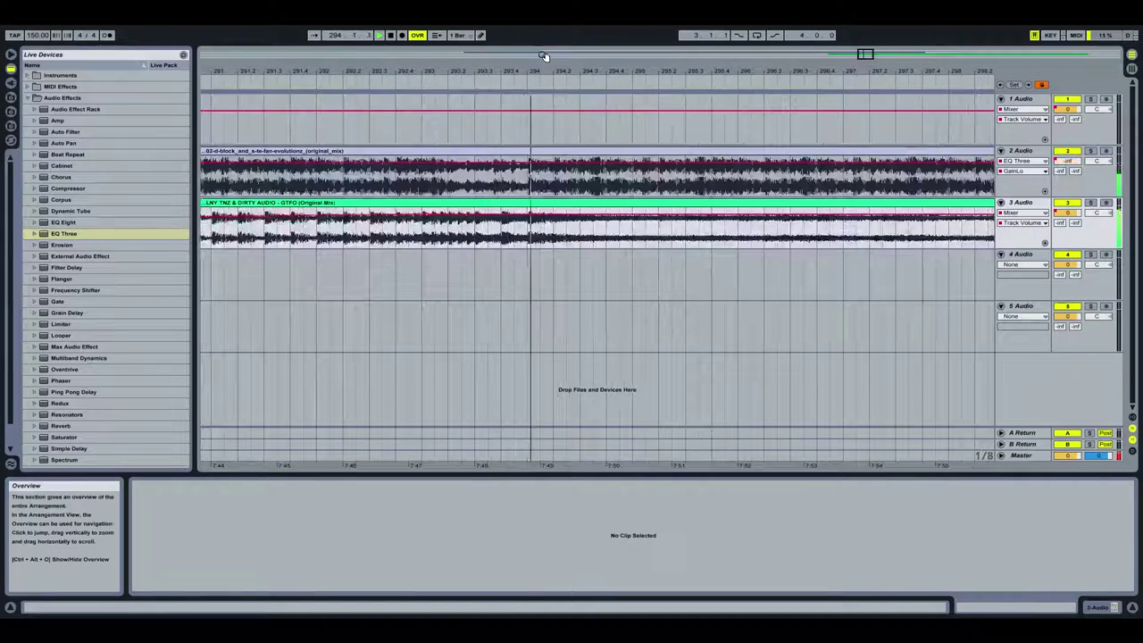
click(390, 36)
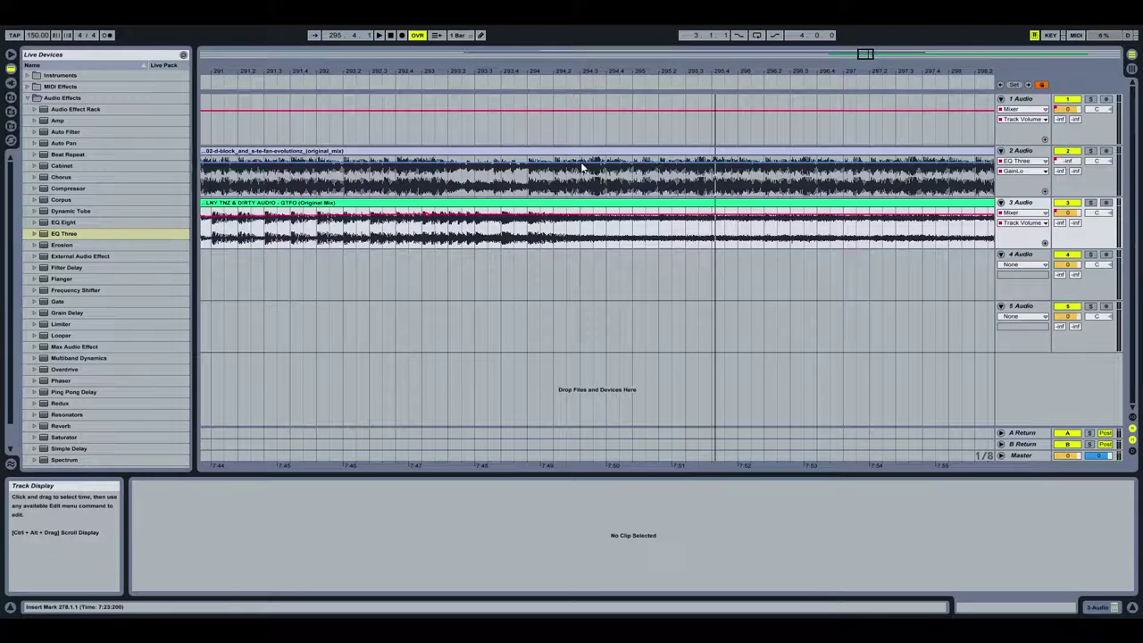
click(1022, 161)
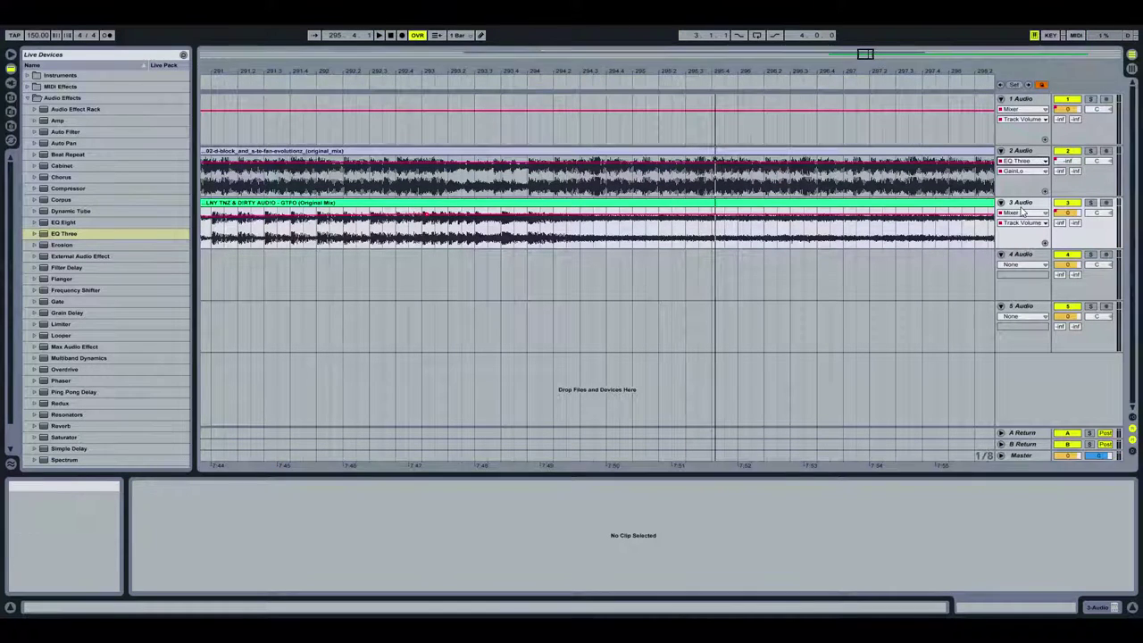
click(1019, 150)
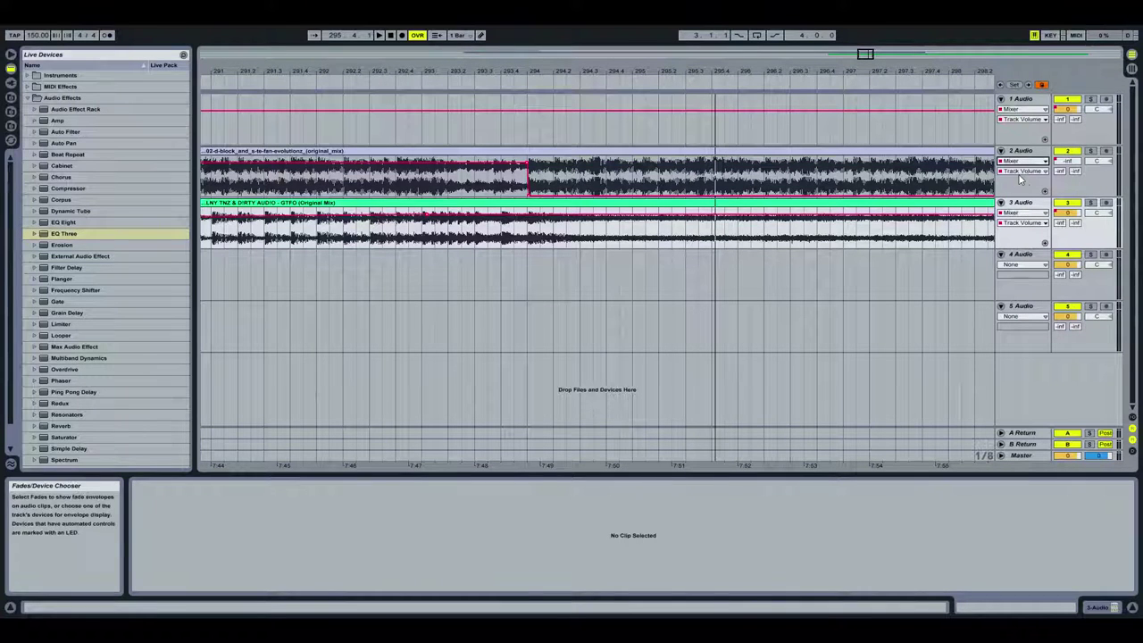
click(446, 169)
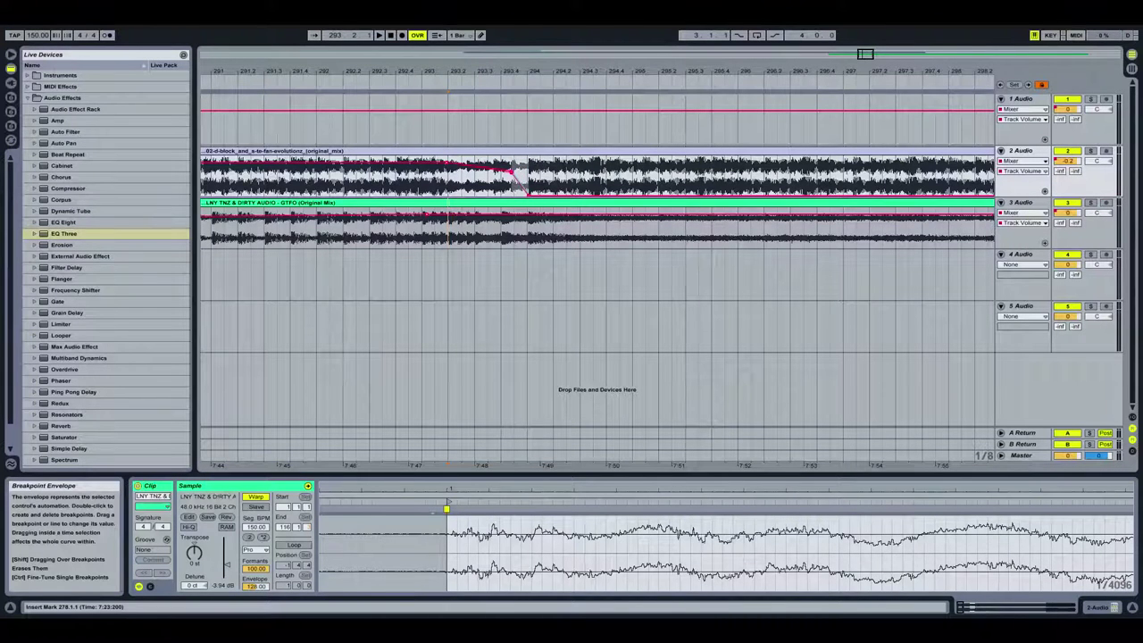
Move the end of the 2 Audio fade-out to reach -inf dB shortly before bar 294, and audition the transition
click(291, 79)
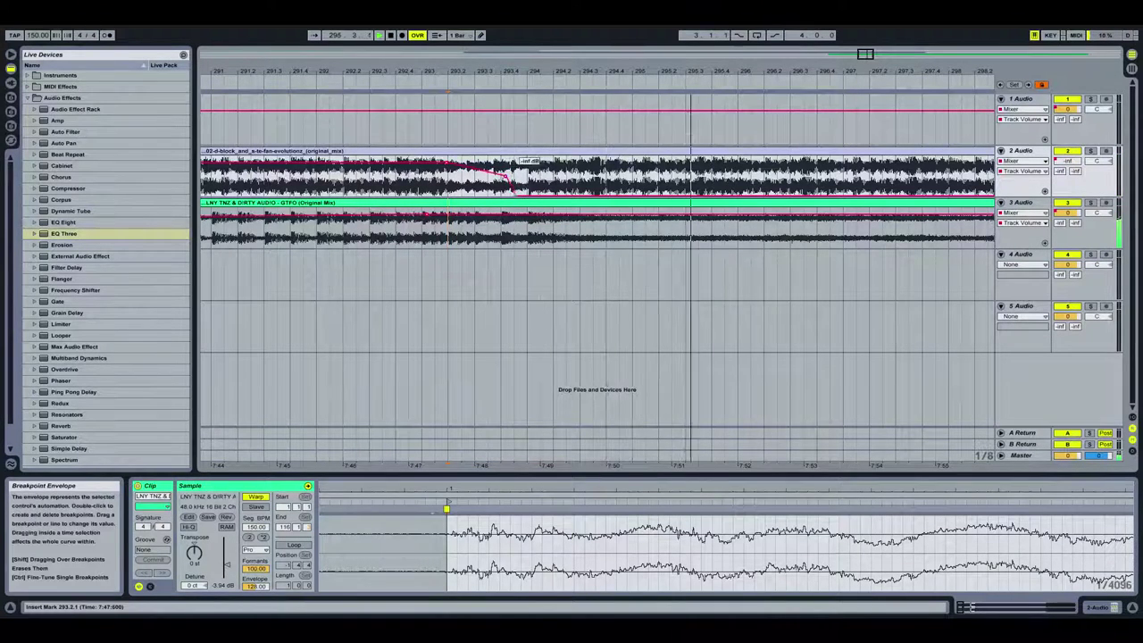
click(344, 77)
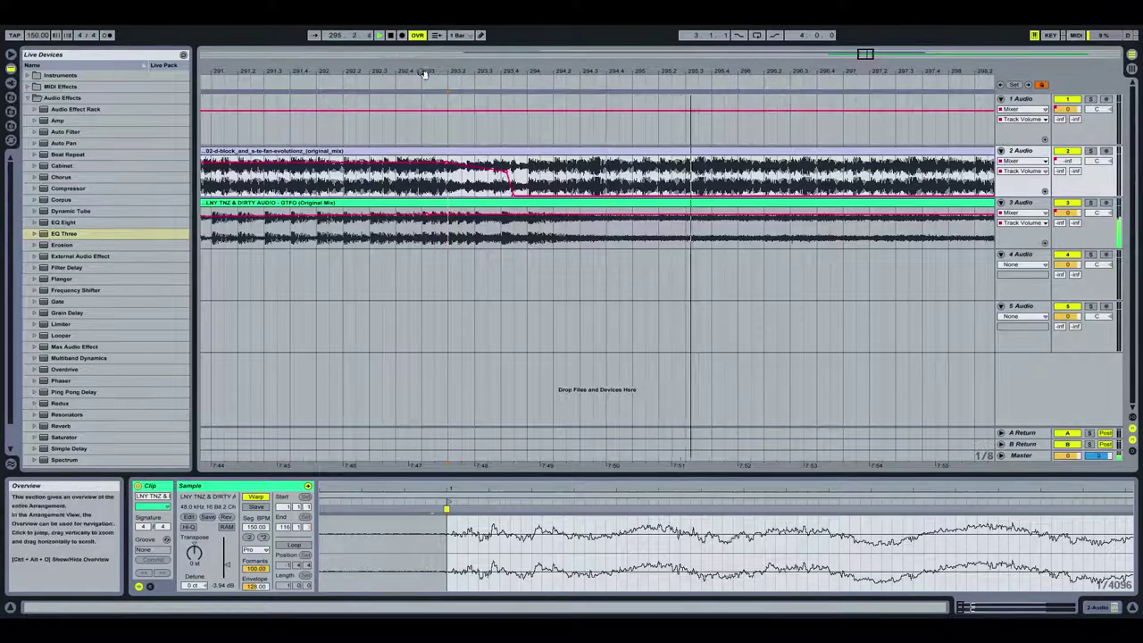
drag(421, 77, 422, 56)
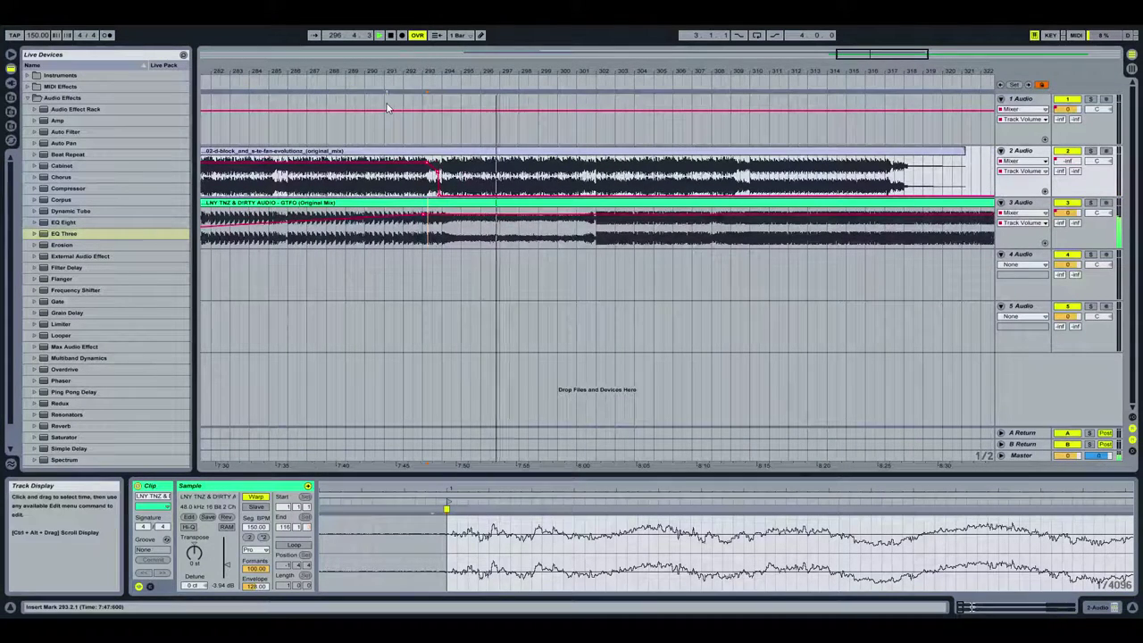
click(392, 93)
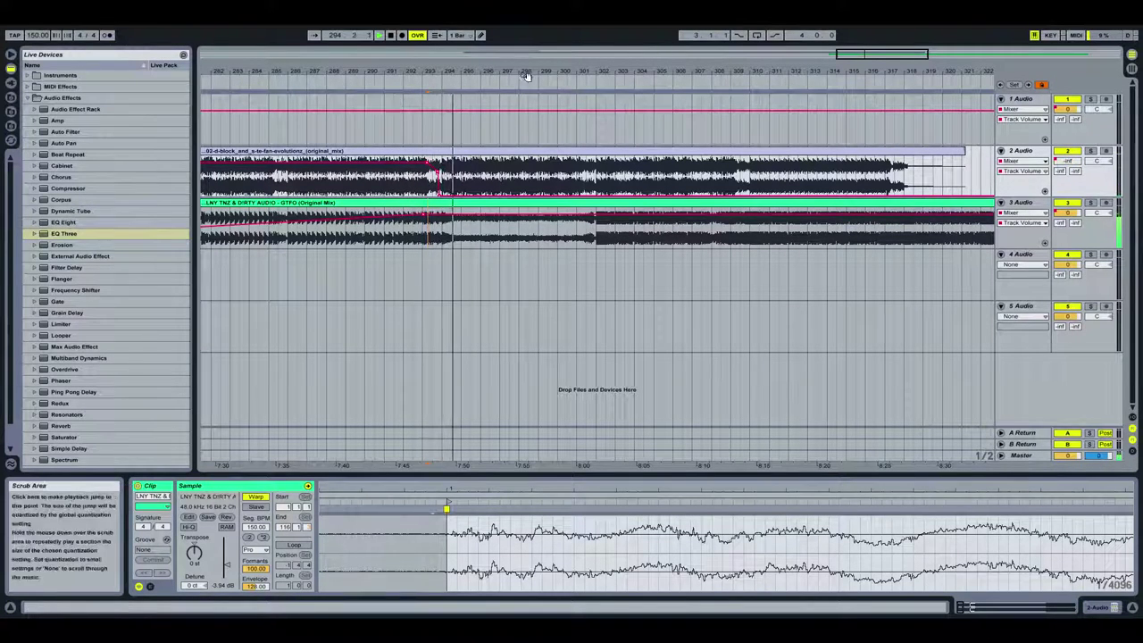
Extend the GTFO clip's end so the song plays to its full length
drag(527, 71, 801, 116)
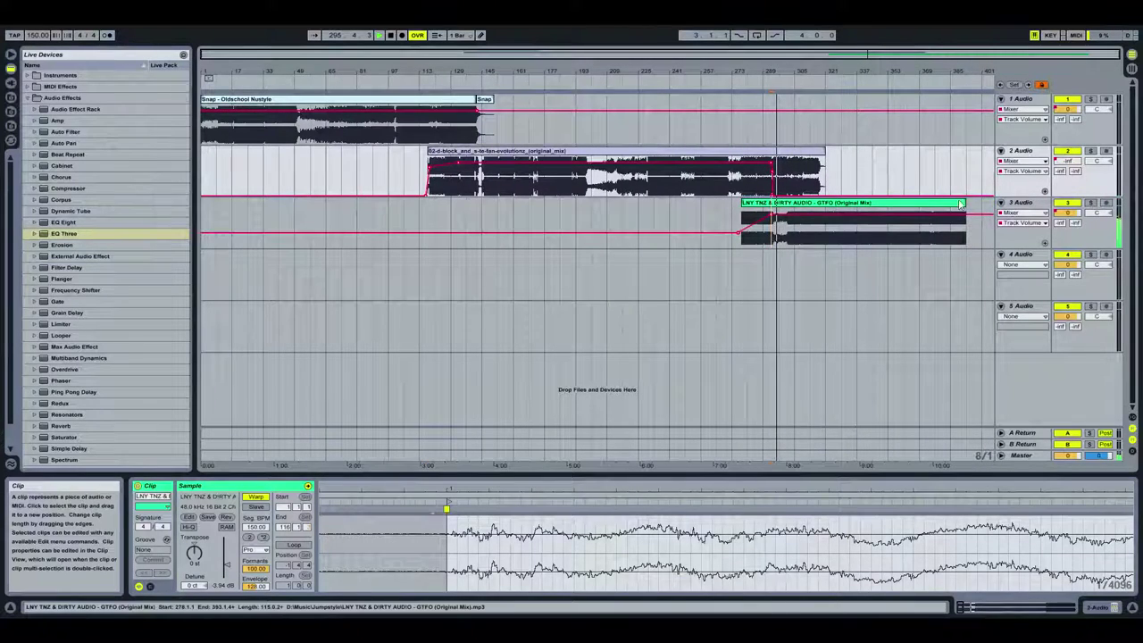
drag(964, 203, 1040, 203)
drag(922, 66, 861, 65)
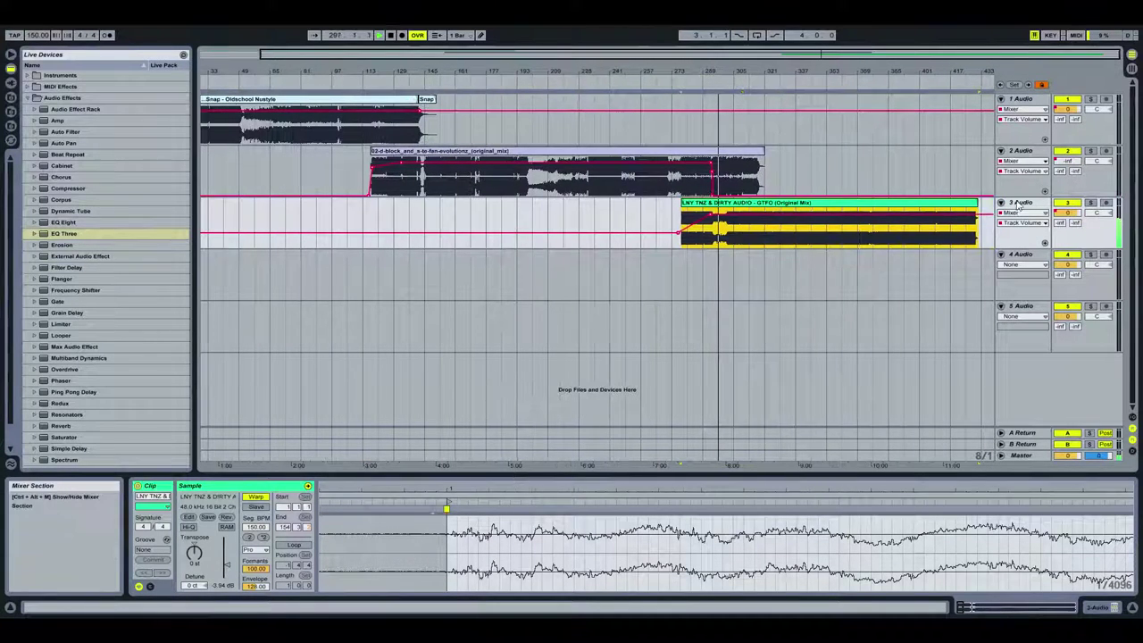
click(983, 219)
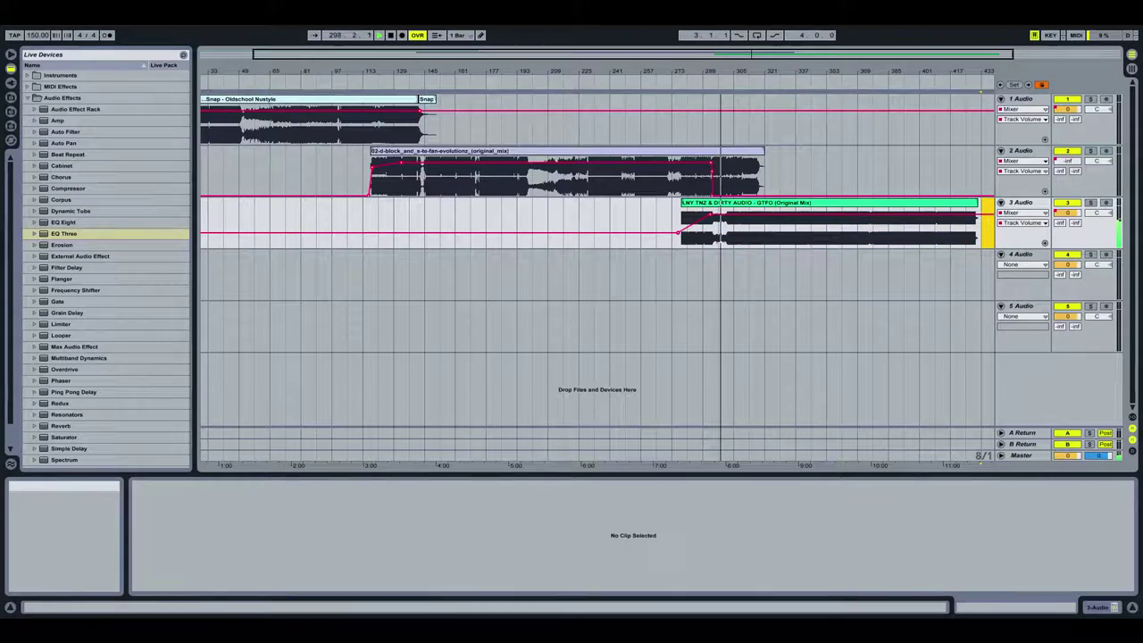
Audition the transition from about bar 284 with both volume fades in place
click(393, 35)
click(693, 81)
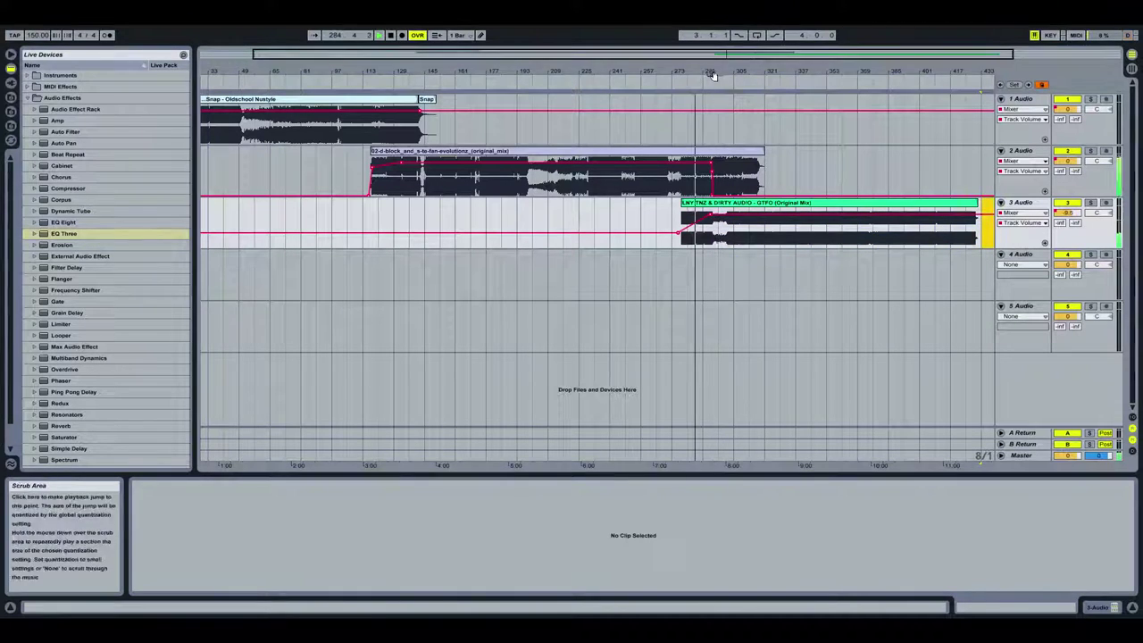
drag(714, 72, 702, 178)
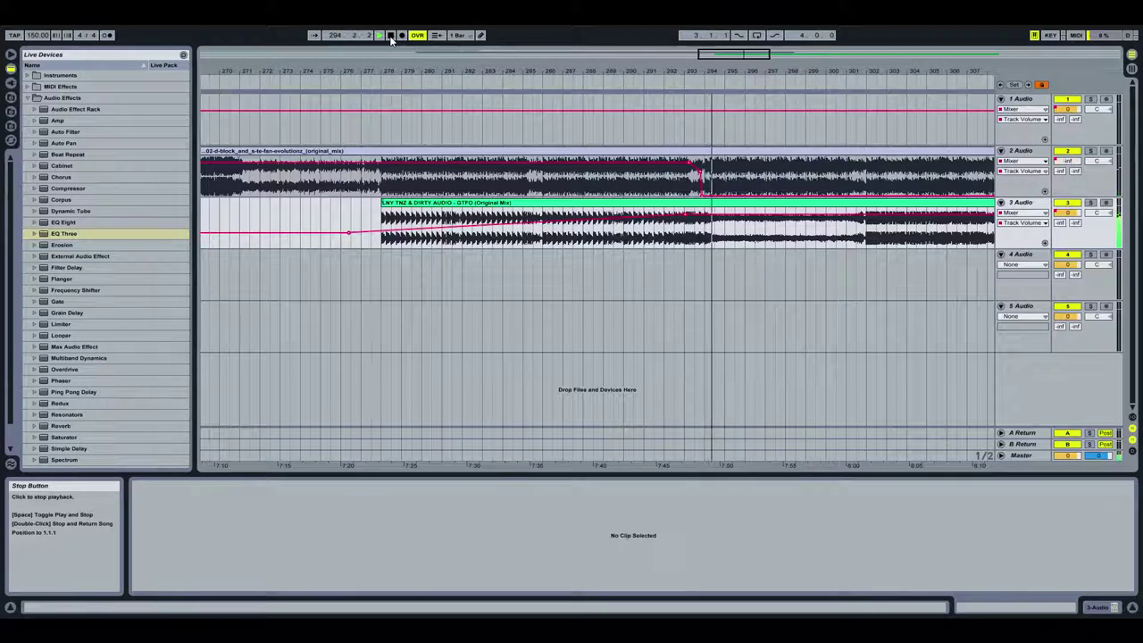
Raise the GTFO clip's gain to about -2.9 dB and listen to the transition from about bar 292
click(715, 209)
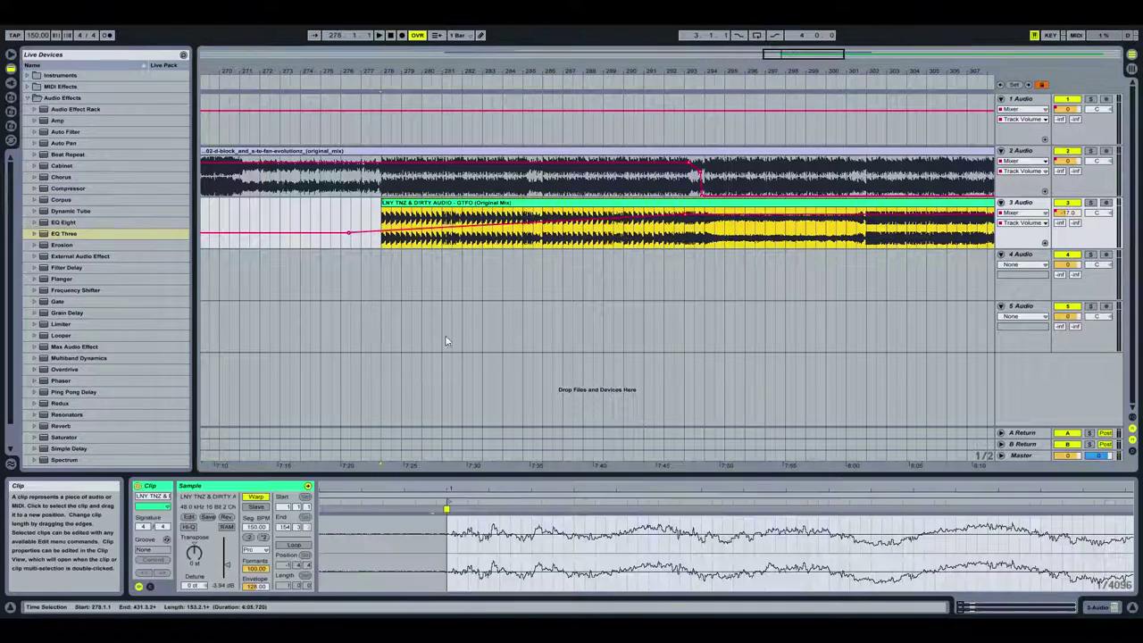
click(228, 568)
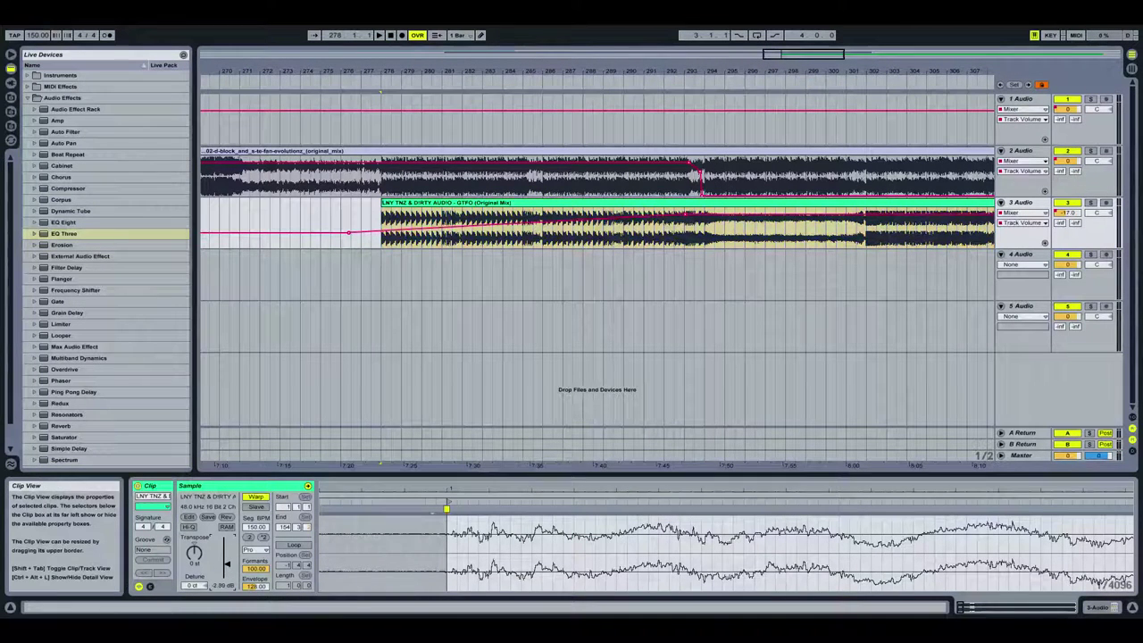
click(675, 90)
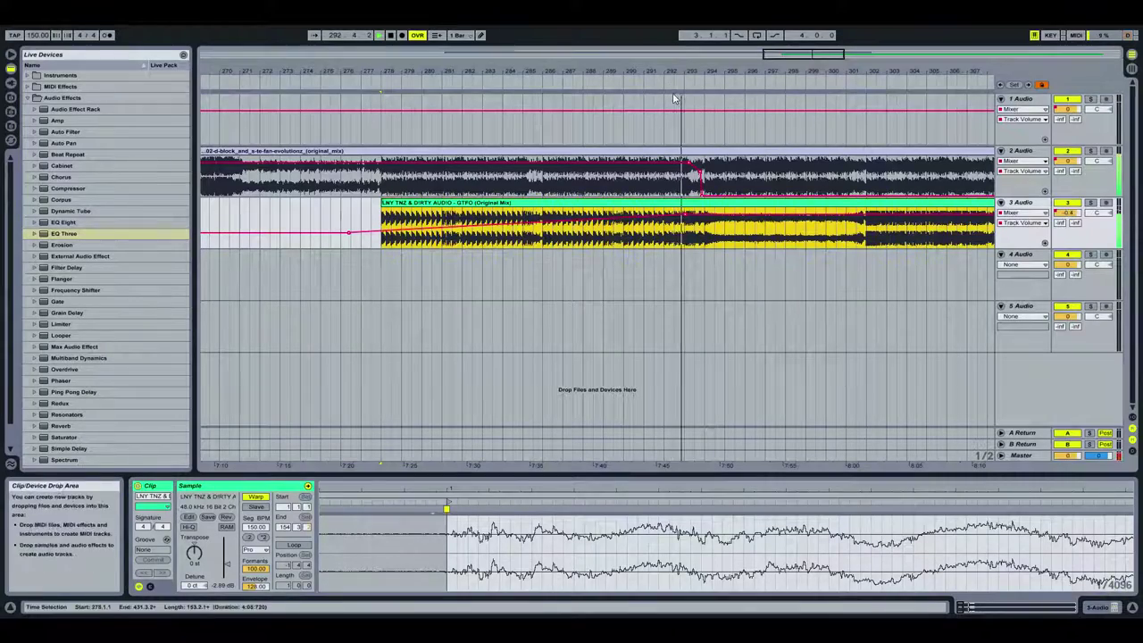
Nudge the GTFO clip very slightly later, lining up its kick with the second song's kick near bar 287
drag(551, 59, 551, 64)
drag(751, 67, 751, 108)
click(391, 36)
drag(800, 66, 801, 101)
drag(751, 67, 751, 81)
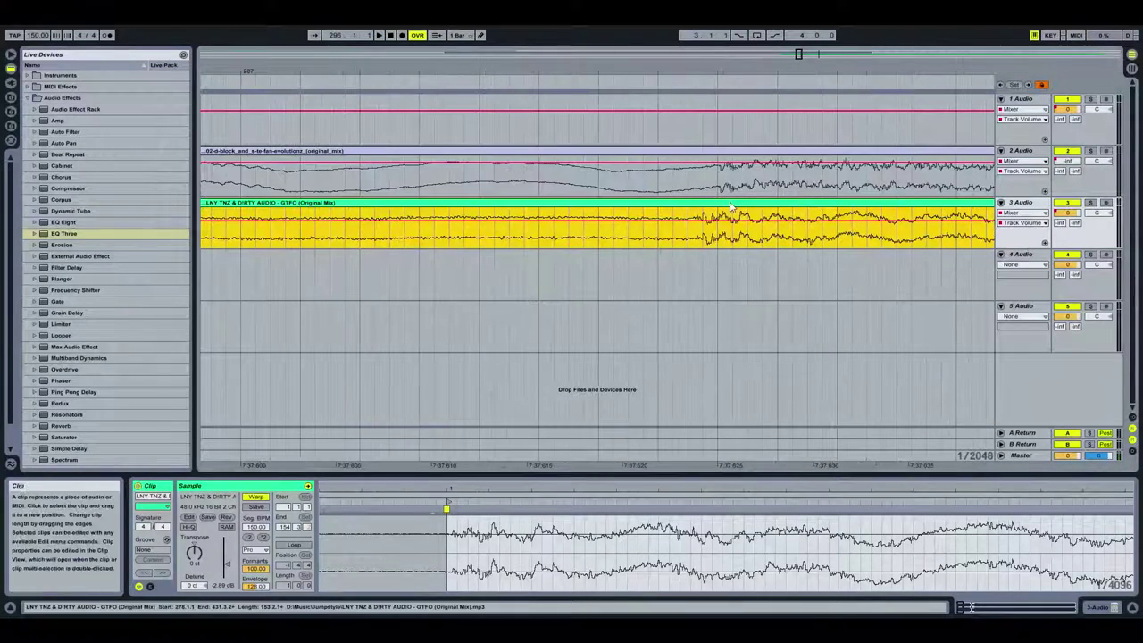
drag(739, 204, 762, 204)
drag(734, 68, 639, 7)
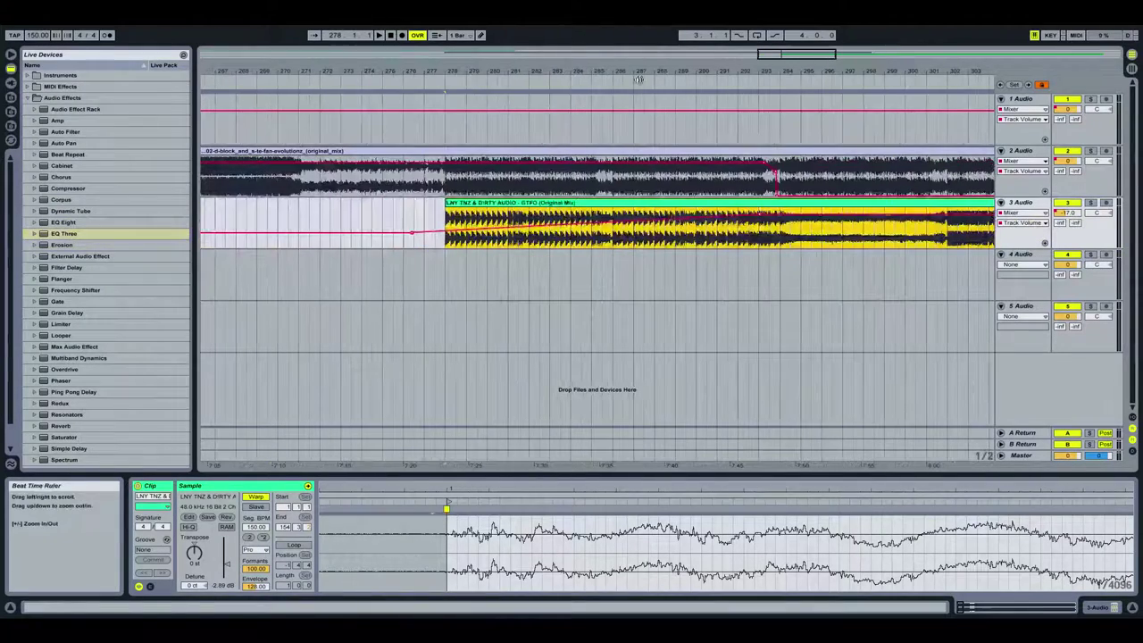
drag(705, 69, 694, 46)
click(698, 88)
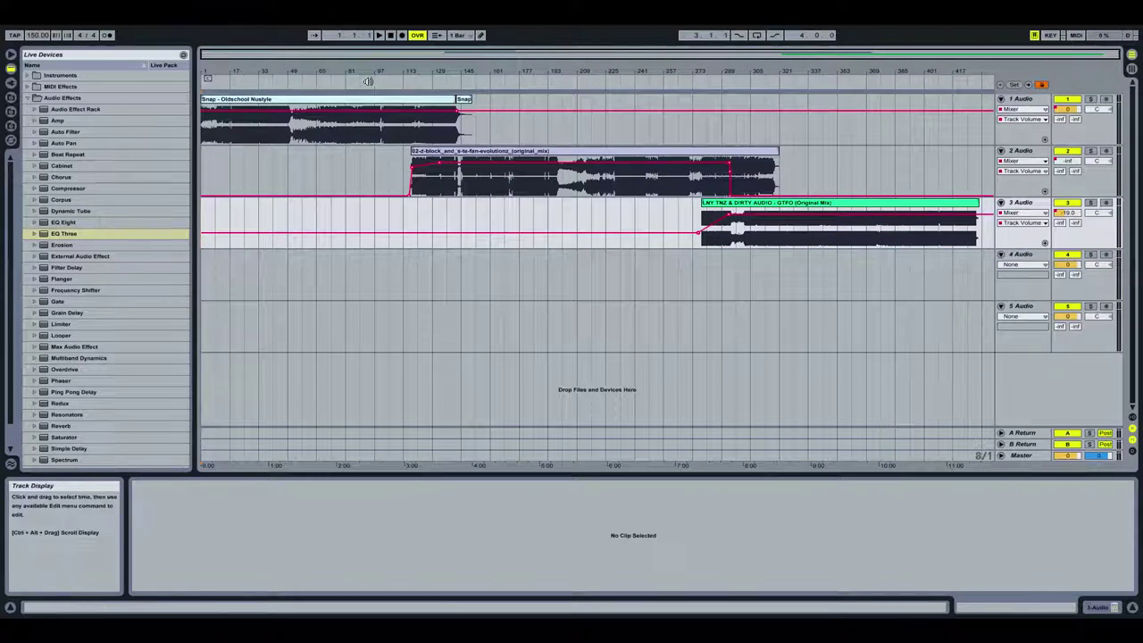
Collapse the 1 Audio and 2 Audio tracks in the arrangement
click(1000, 100)
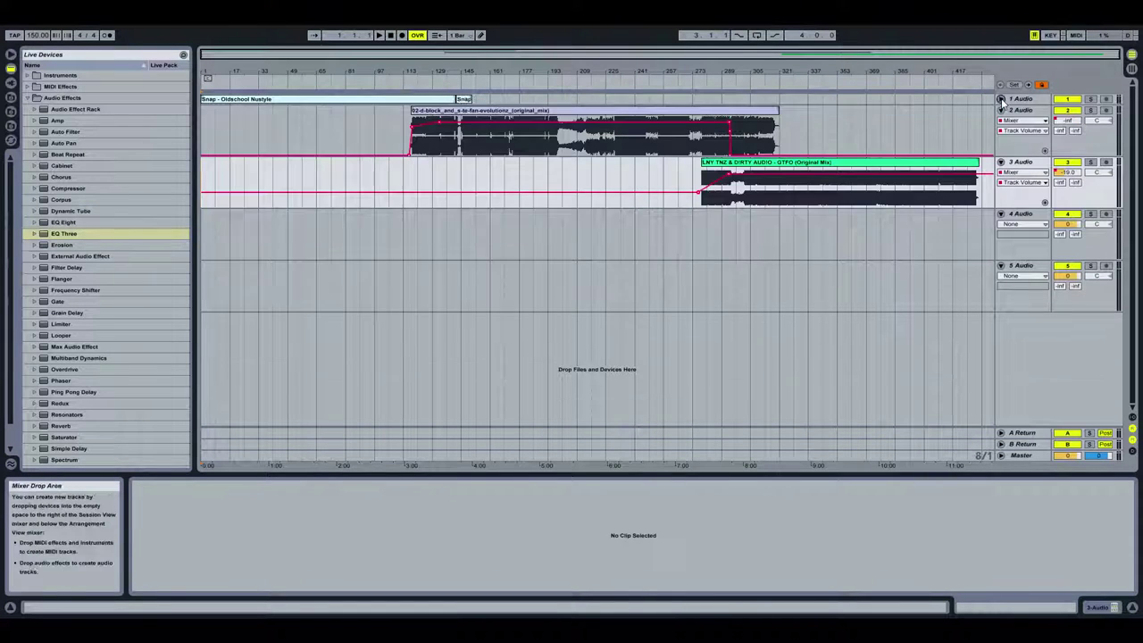
click(1001, 111)
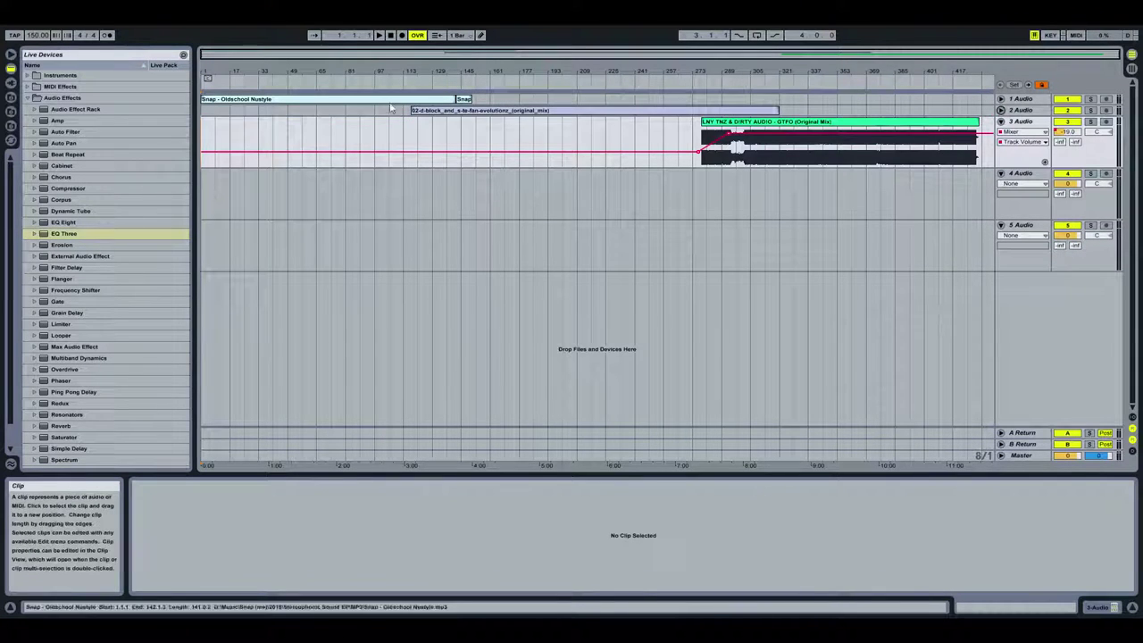
drag(885, 72, 873, 123)
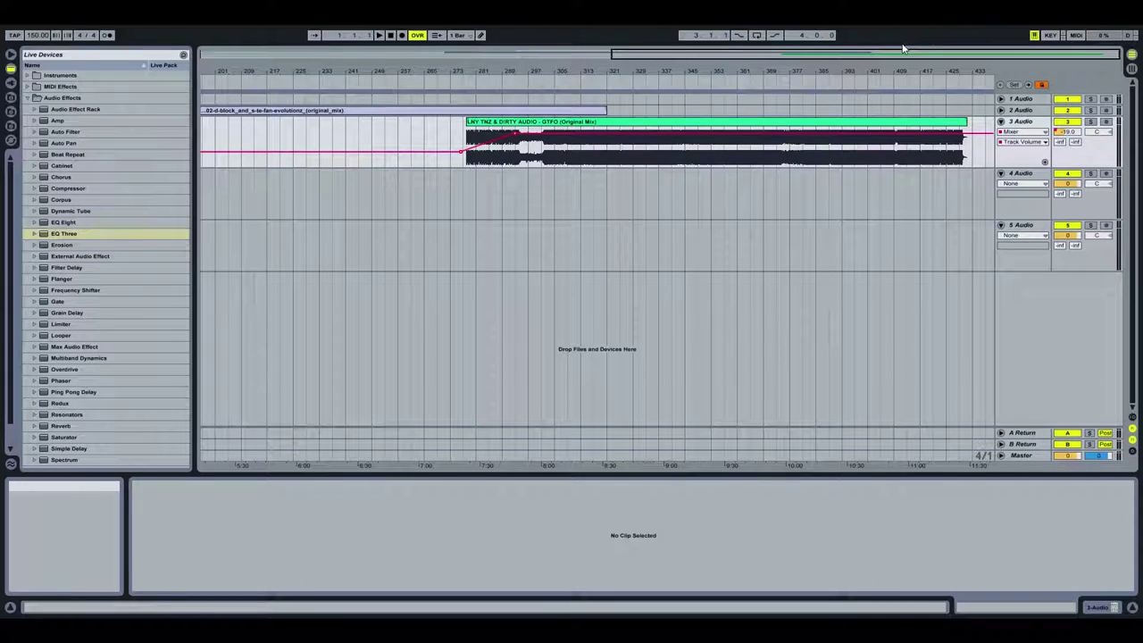
drag(695, 70, 694, 27)
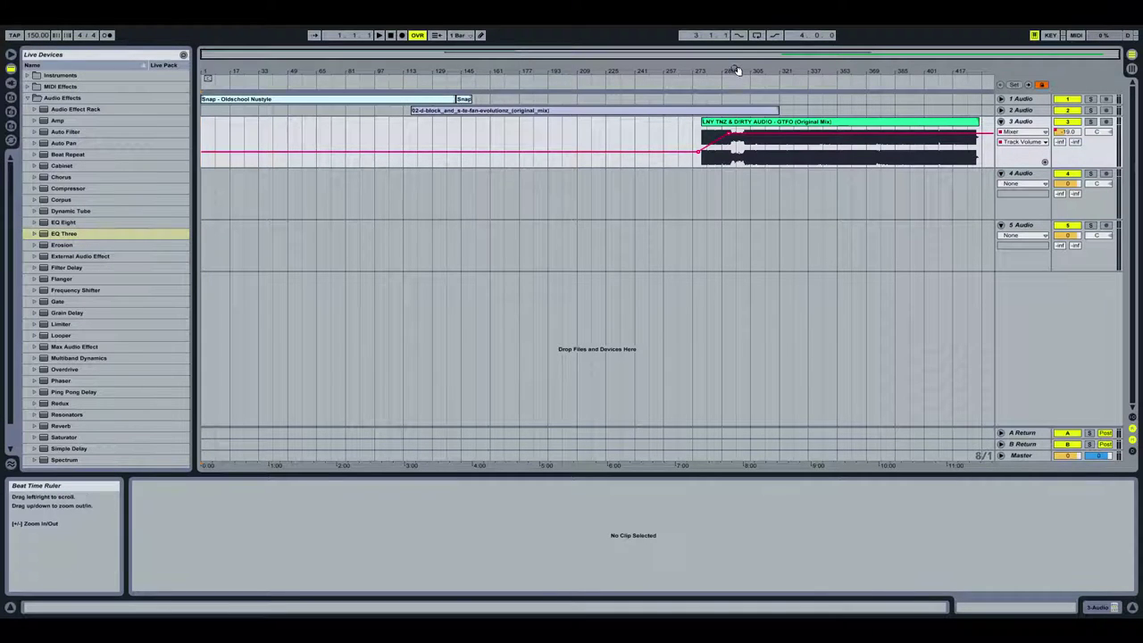
Place the song 01_a-lusion_-_are_you_ready_(original_mix) on 4 Audio, starting at bar 381
mouse_move(734, 79)
mouse_down()
mouse_move(536, 82)
mouse_move(723, 82)
mouse_up()
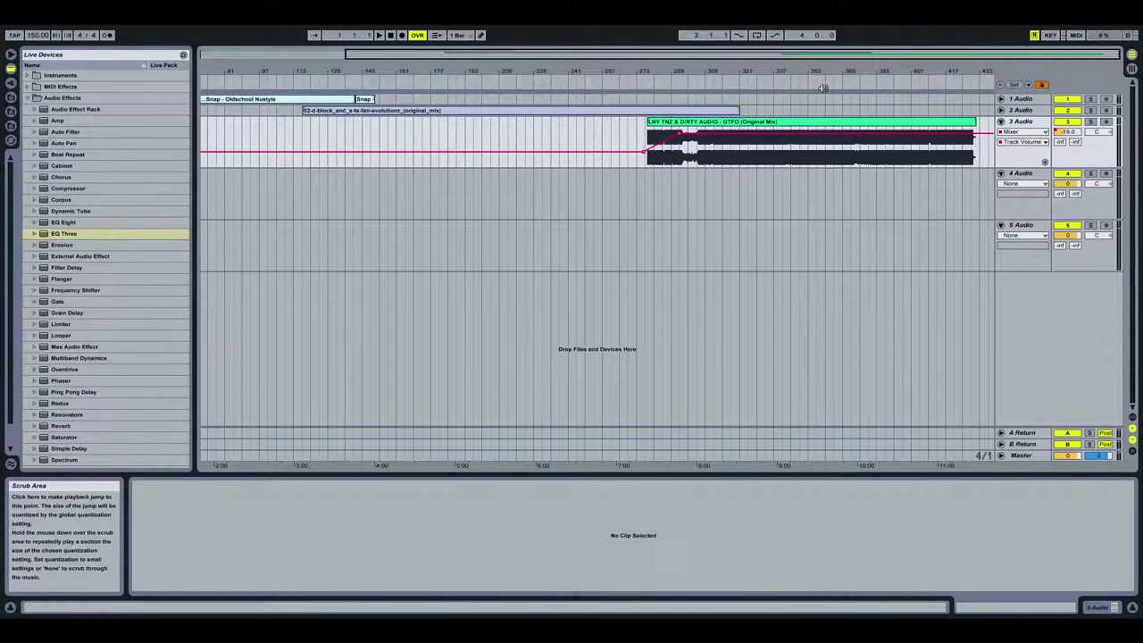
drag(808, 75, 739, 71)
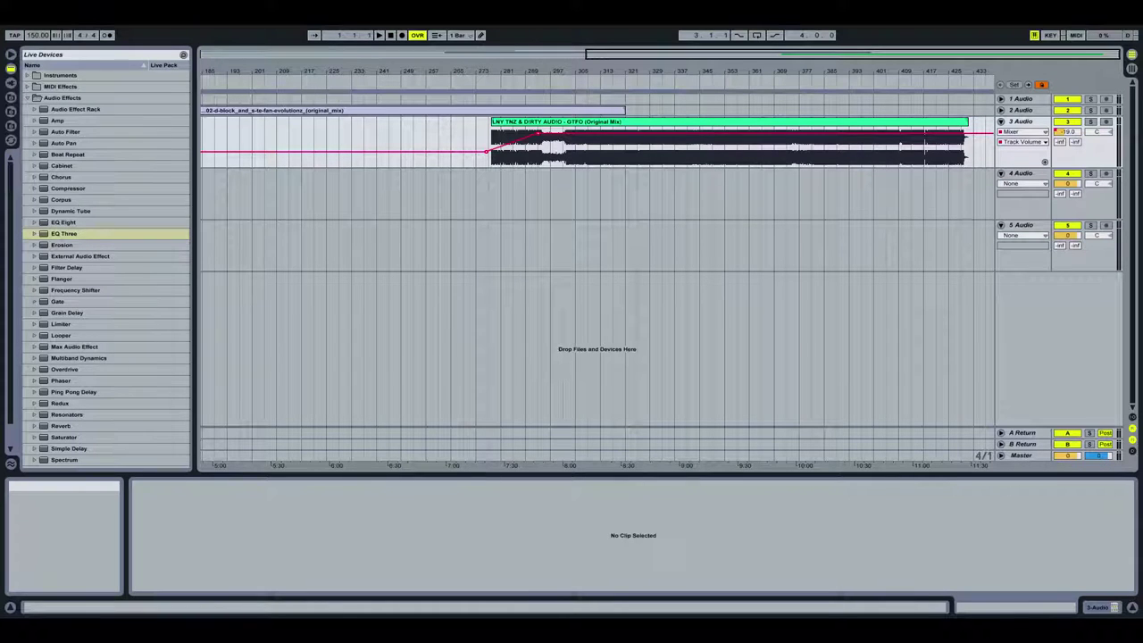
drag(1142, 195, 799, 194)
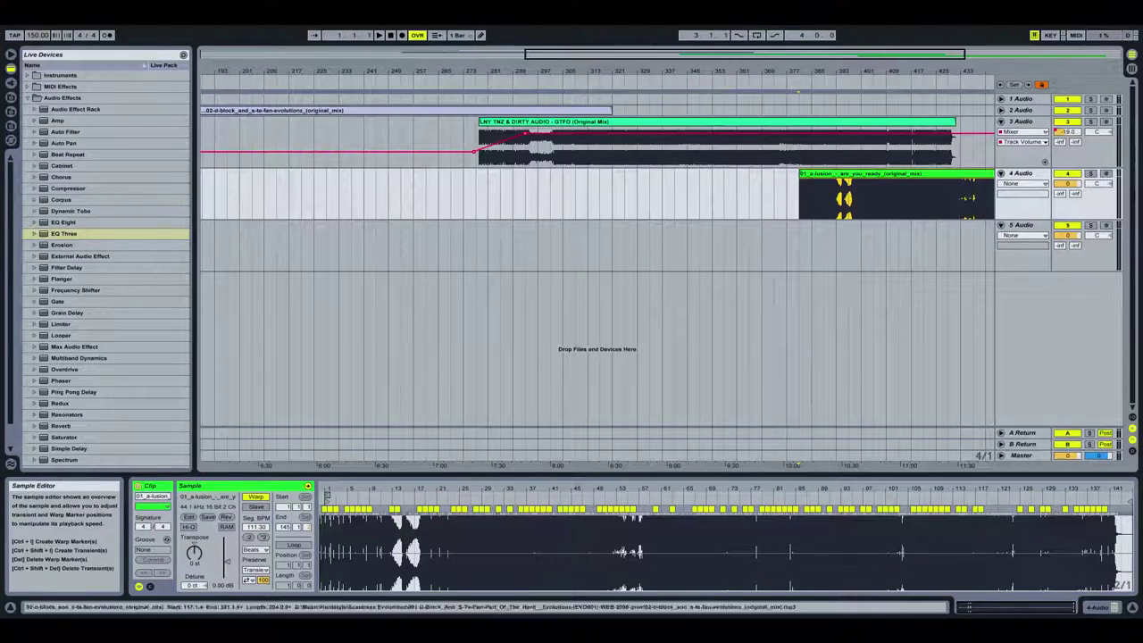
Anchor bar 1 of the Are You Ready clip at its first transient, and set its segment BPM to 150 with Pro warp mode
drag(322, 491, 322, 607)
drag(348, 487, 579, 529)
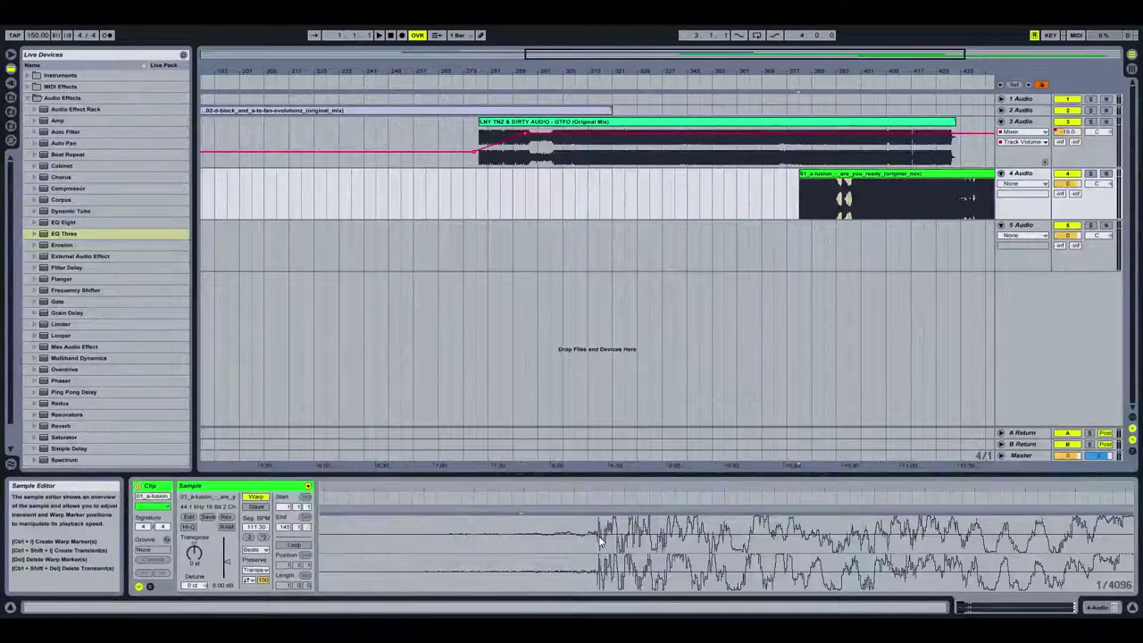
right_click(597, 511)
click(648, 370)
double_click(595, 509)
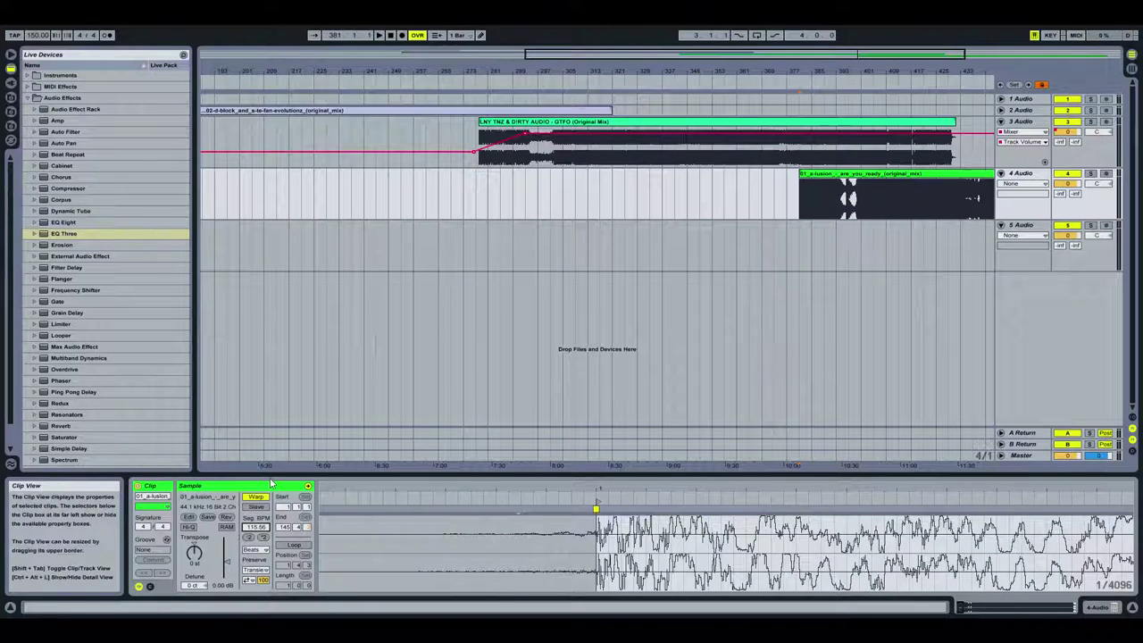
key(Return)
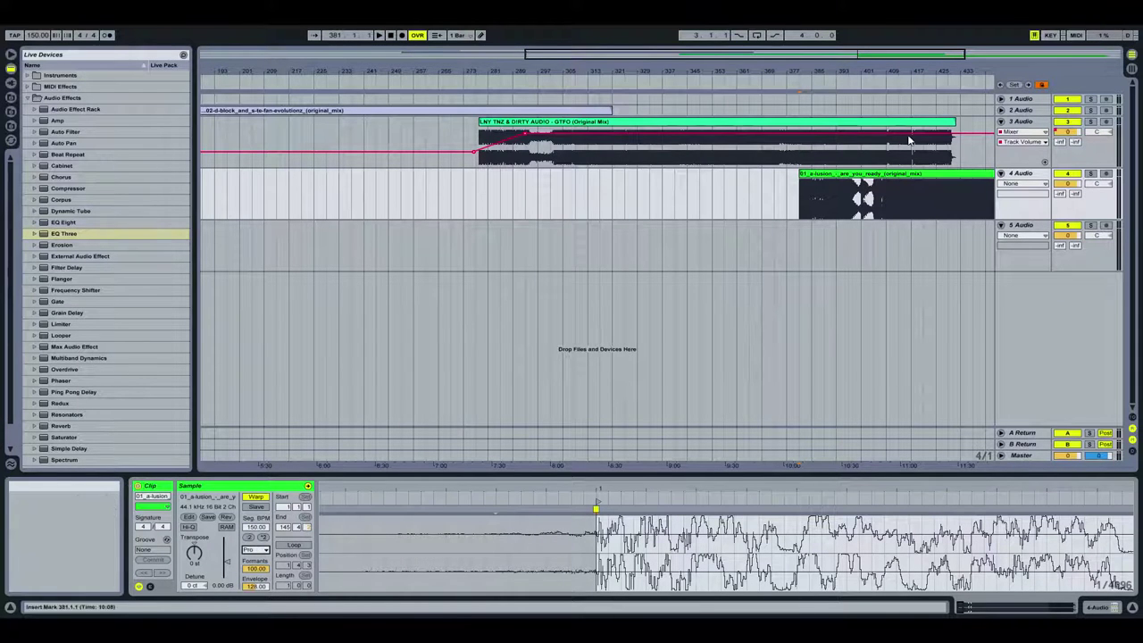
drag(951, 70, 737, 55)
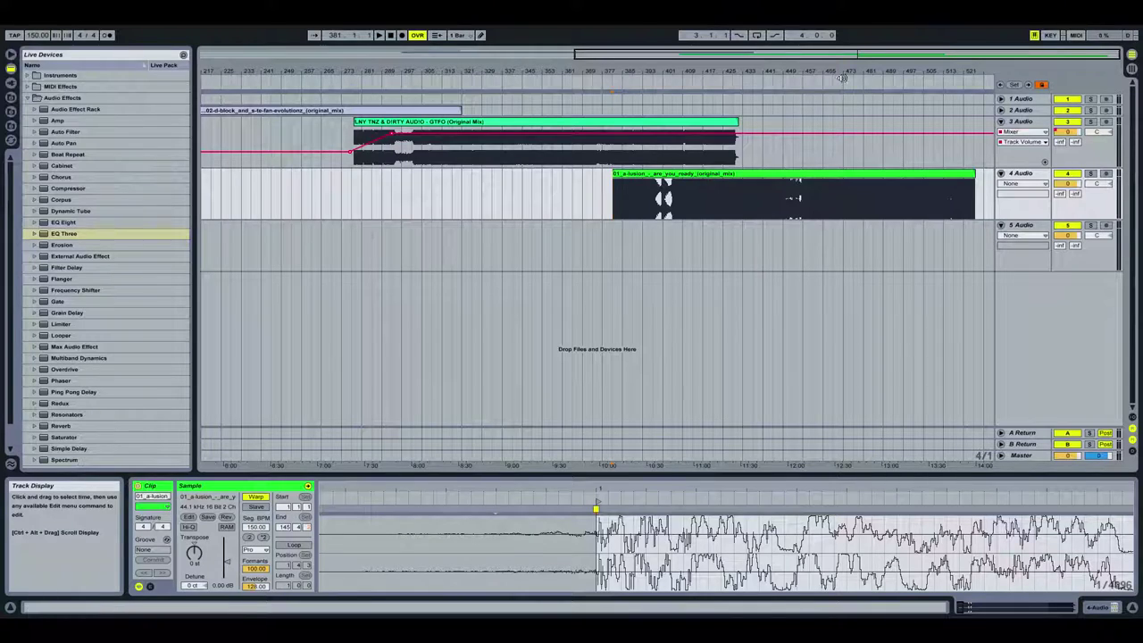
Lower the Are You Ready clip's gain to -3.51 dB, auditioning its loud sections to judge the level
mouse_move(832, 71)
mouse_down()
mouse_move(832, 184)
mouse_move(828, 67)
mouse_up()
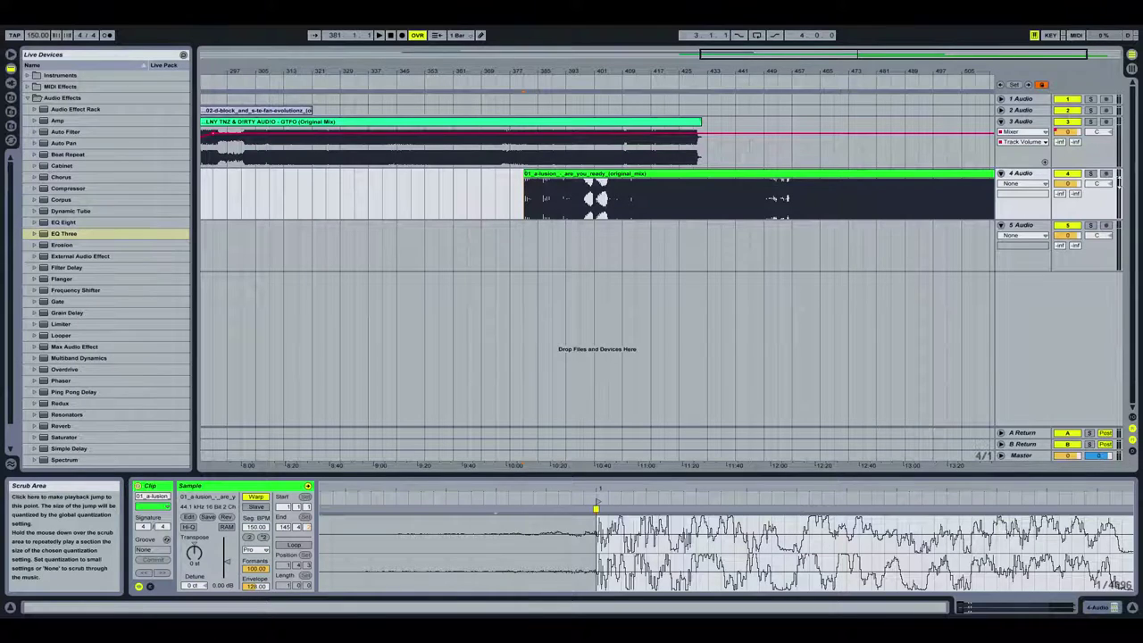
click(878, 83)
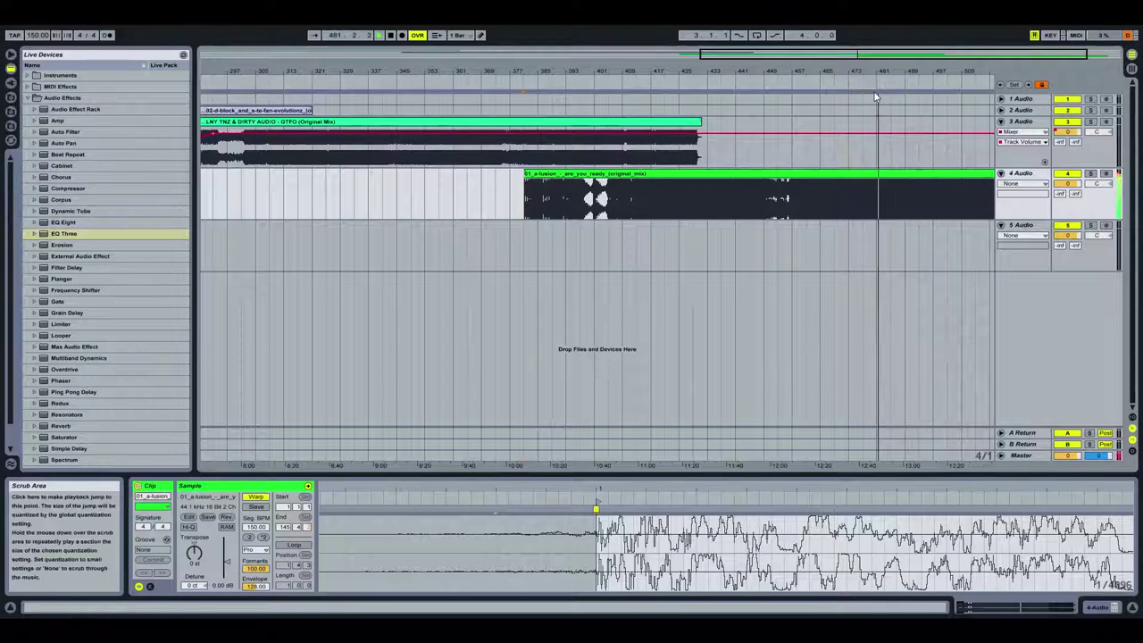
click(390, 36)
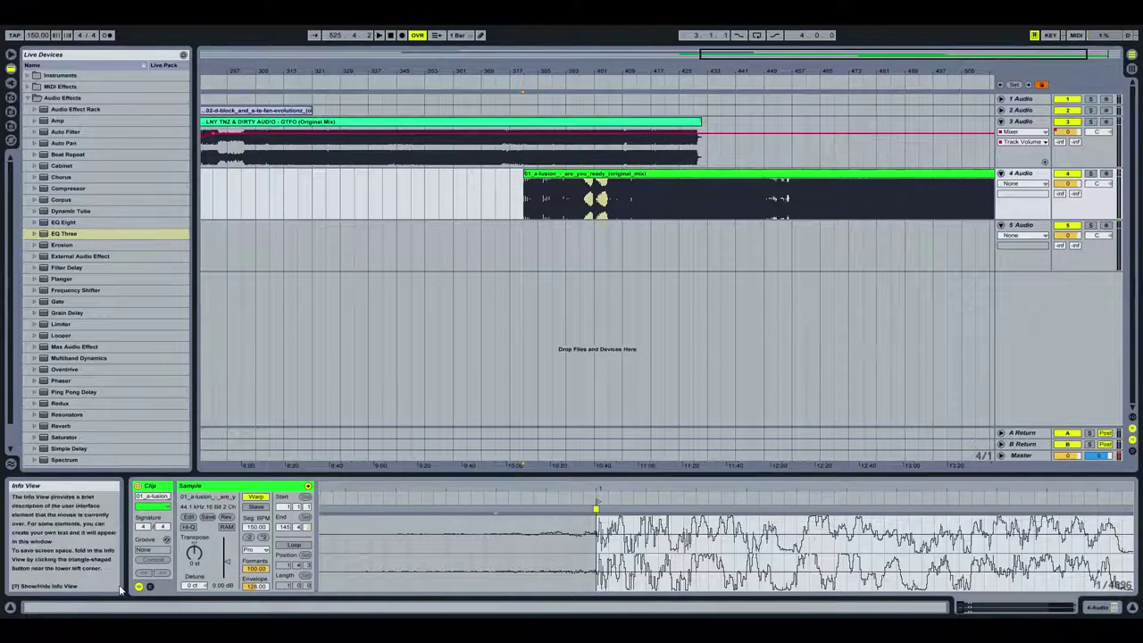
drag(226, 561, 226, 566)
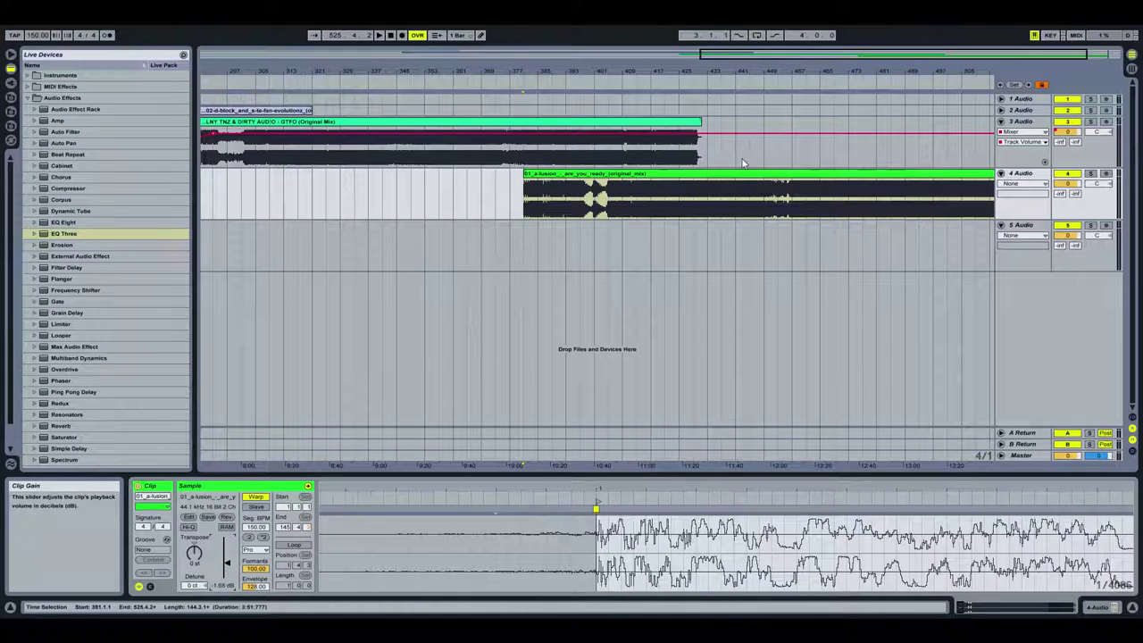
click(844, 93)
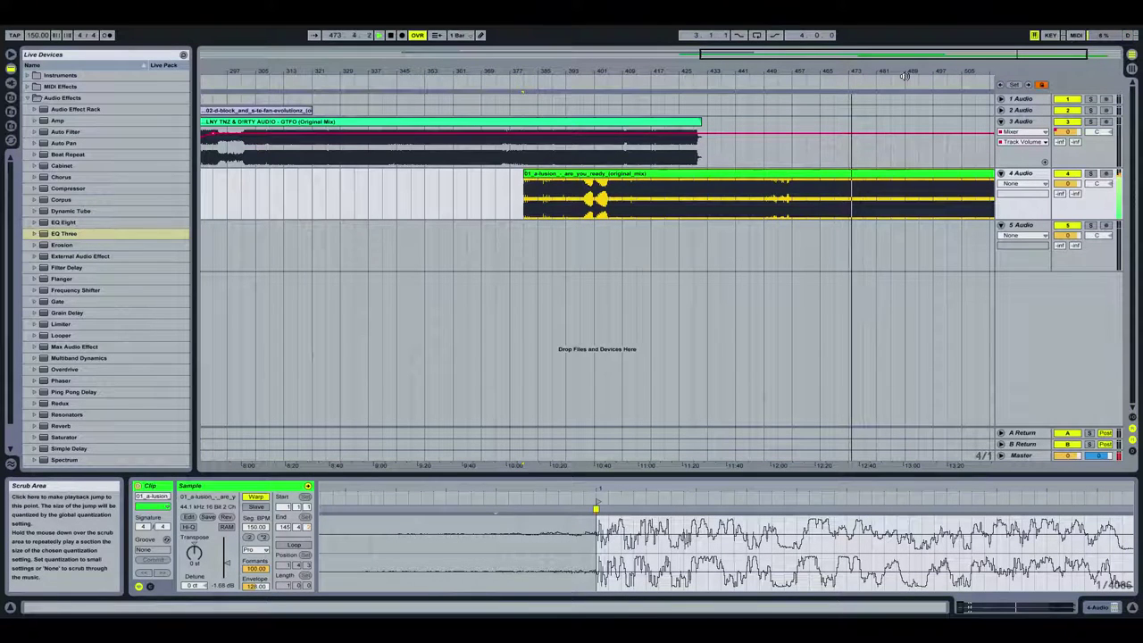
click(907, 91)
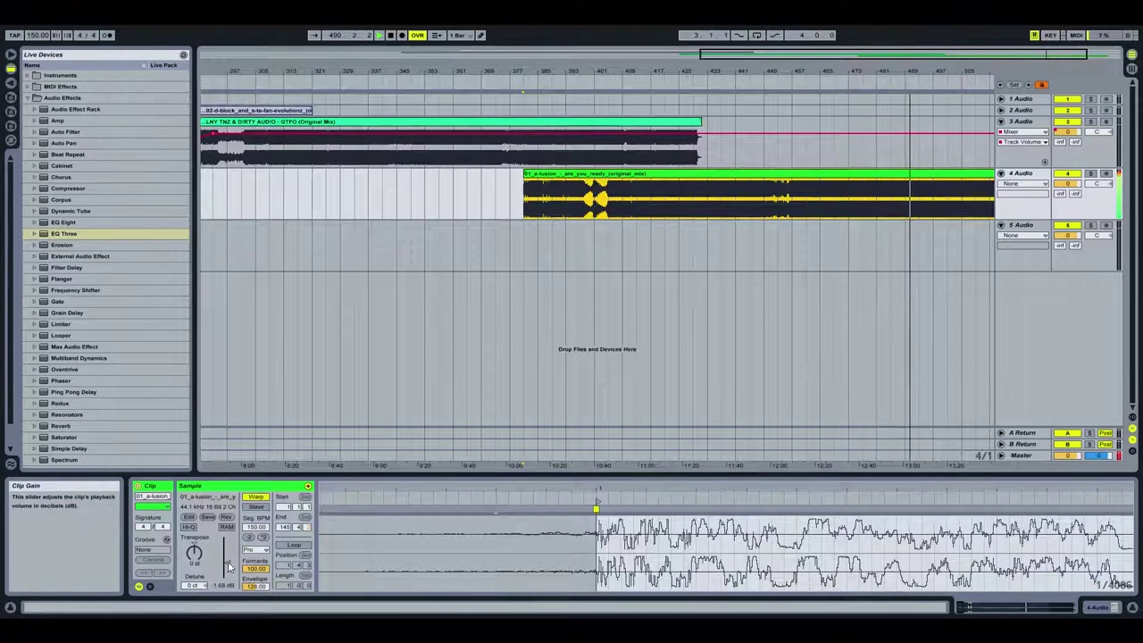
drag(228, 564, 229, 568)
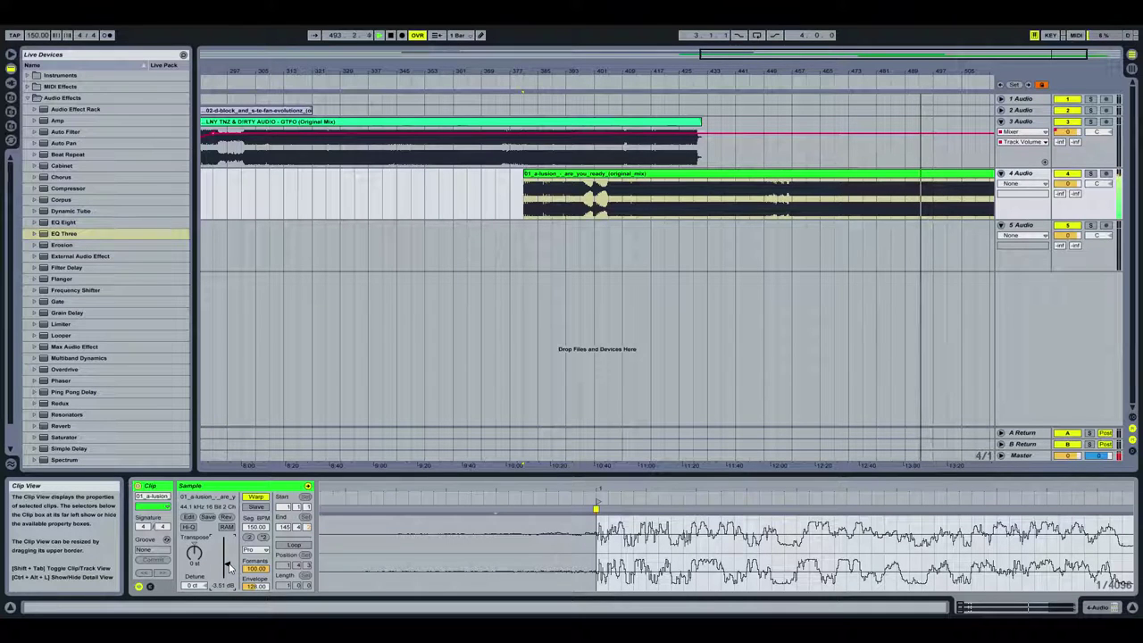
click(710, 96)
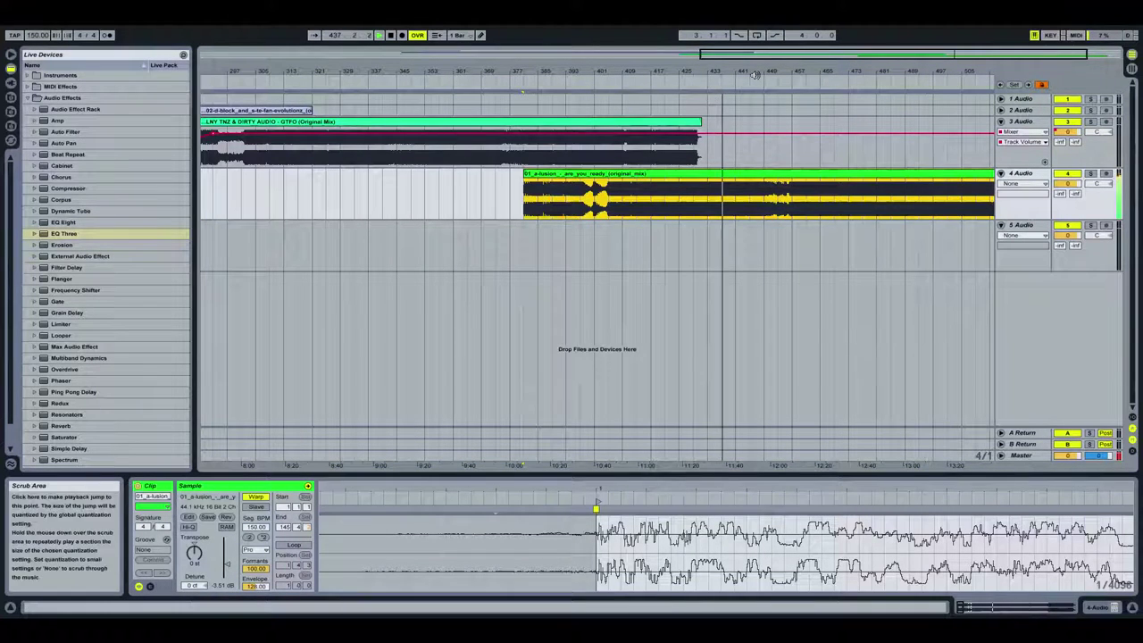
click(390, 35)
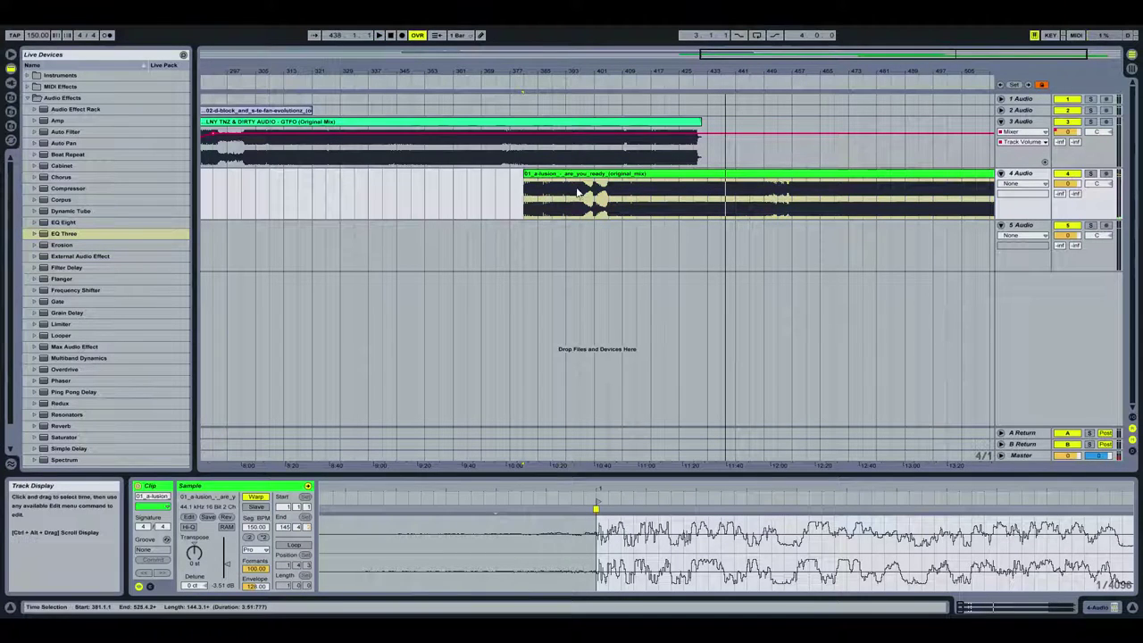
Move the Are You Ready clip past the end of GTFO to bar 445 and play its intro alone
drag(549, 179, 776, 178)
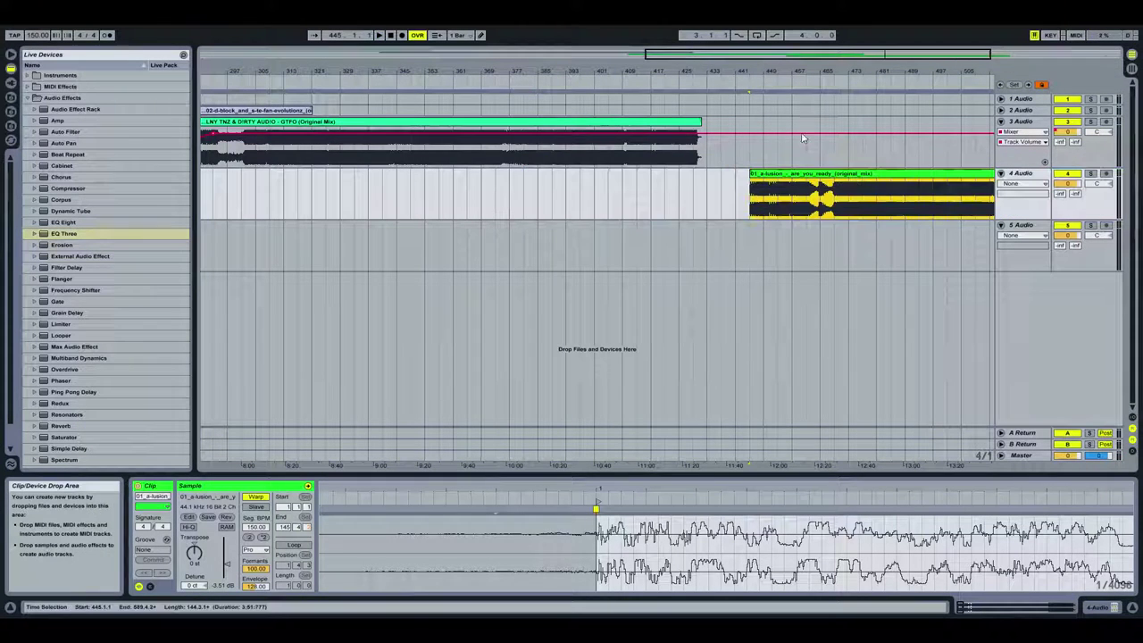
click(786, 83)
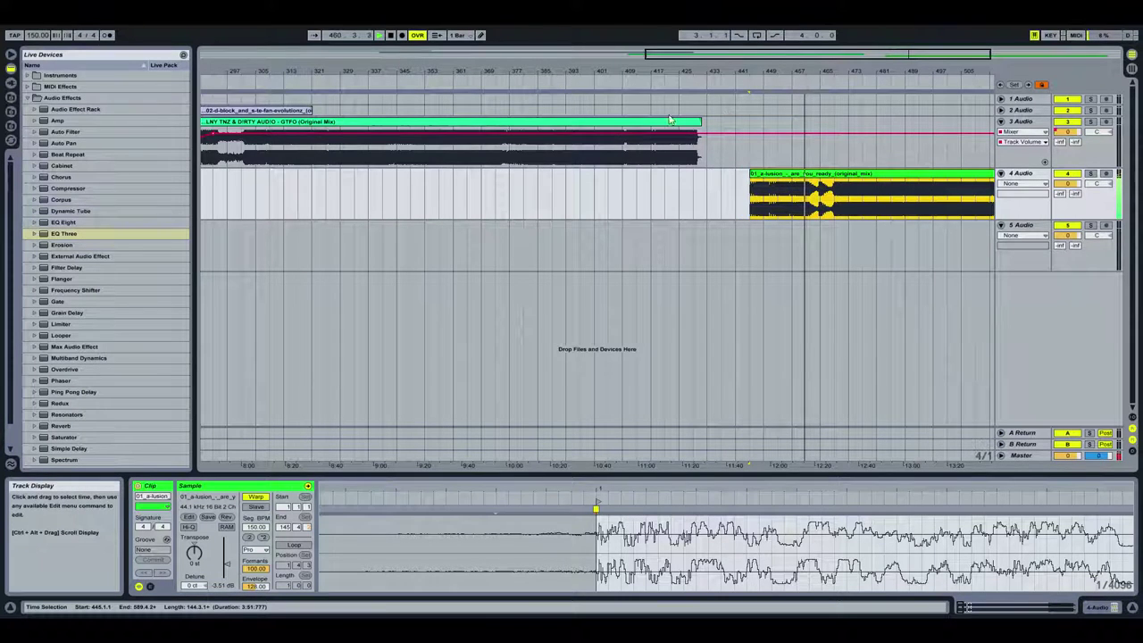
click(391, 37)
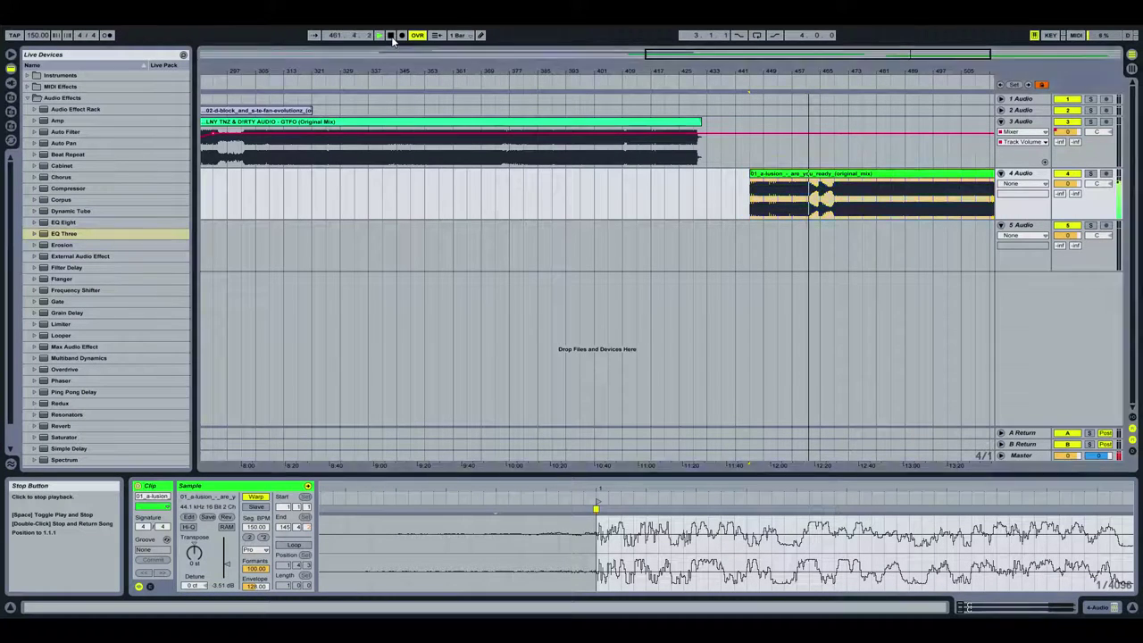
Play GTFO from around bar 387 and examine its closing section for a suitable mix-in point
click(546, 81)
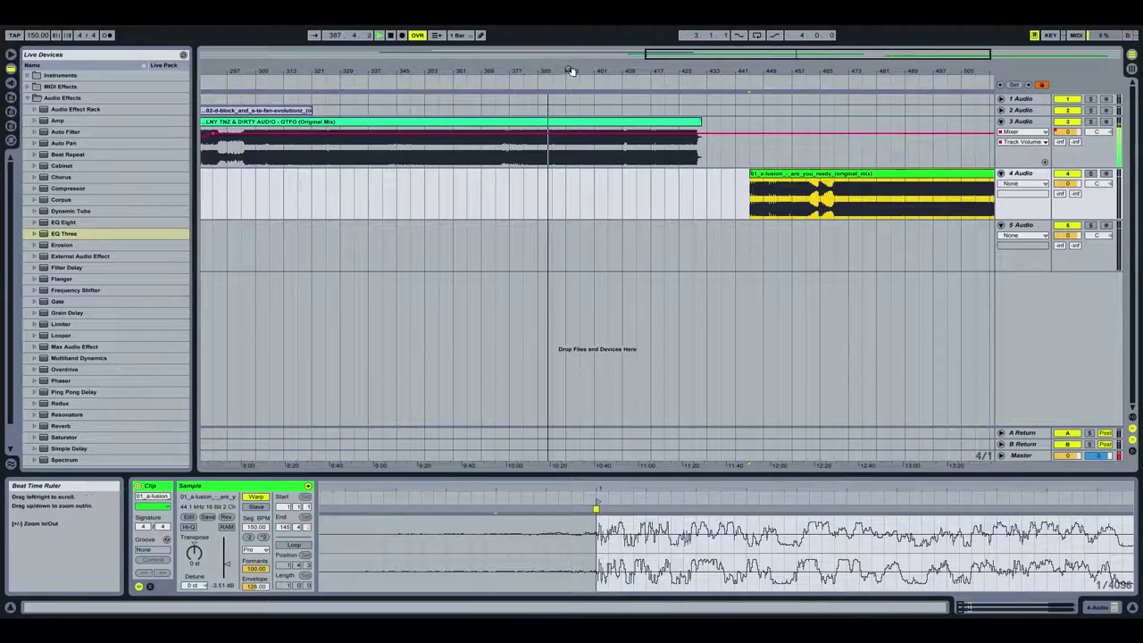
drag(572, 72, 537, 75)
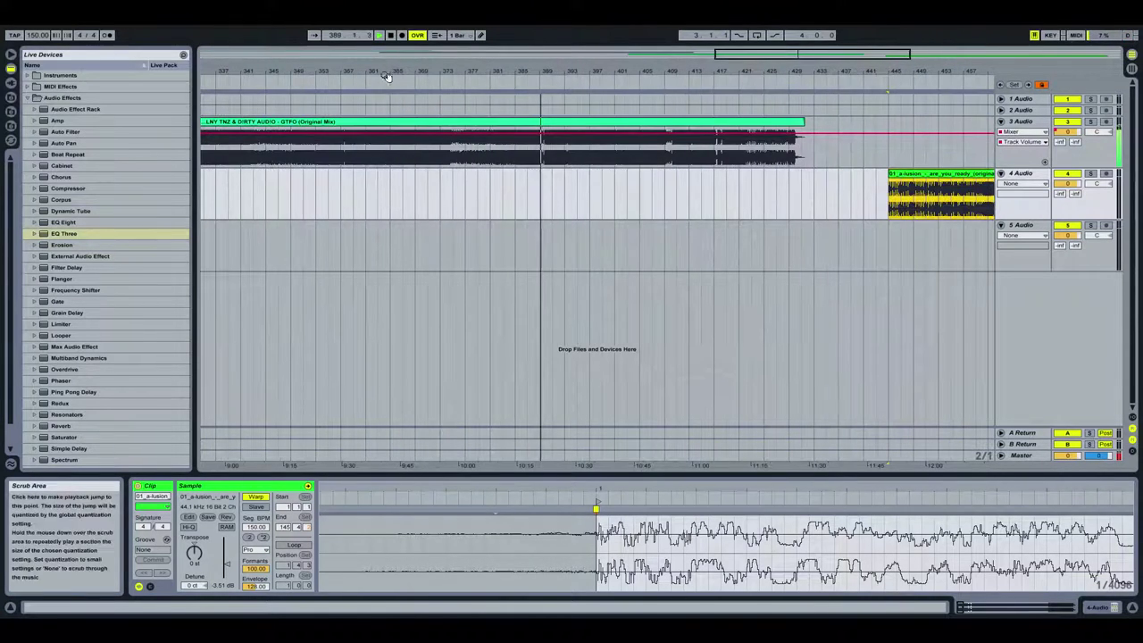
drag(390, 73, 494, 69)
click(494, 69)
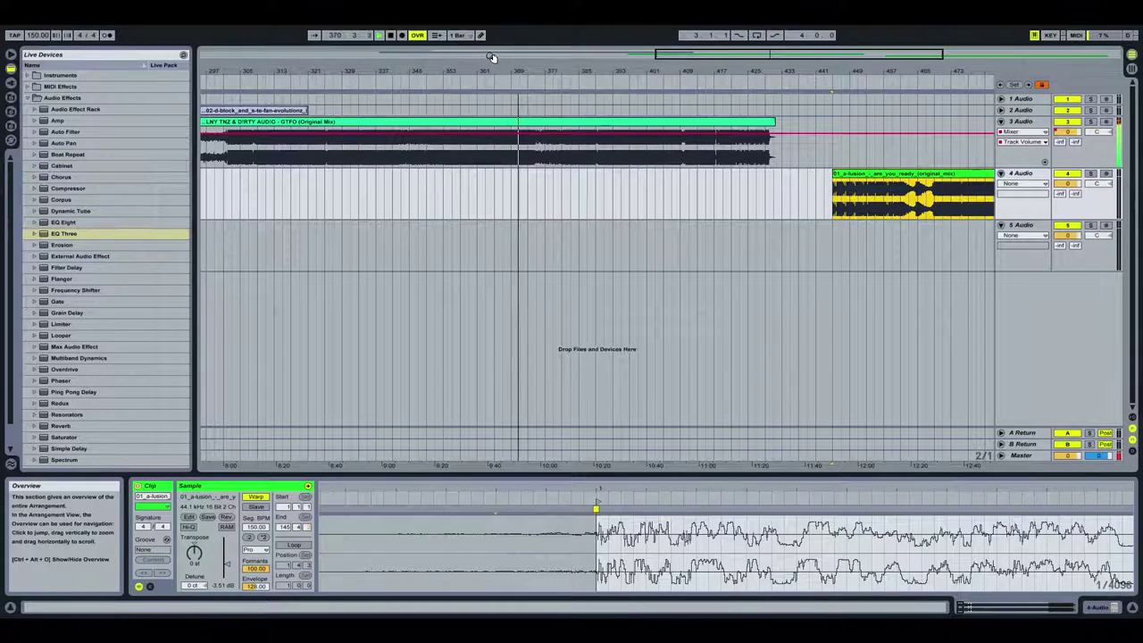
Move the Are You Ready clip back over GTFO's closing section, starting at bar 391
click(877, 172)
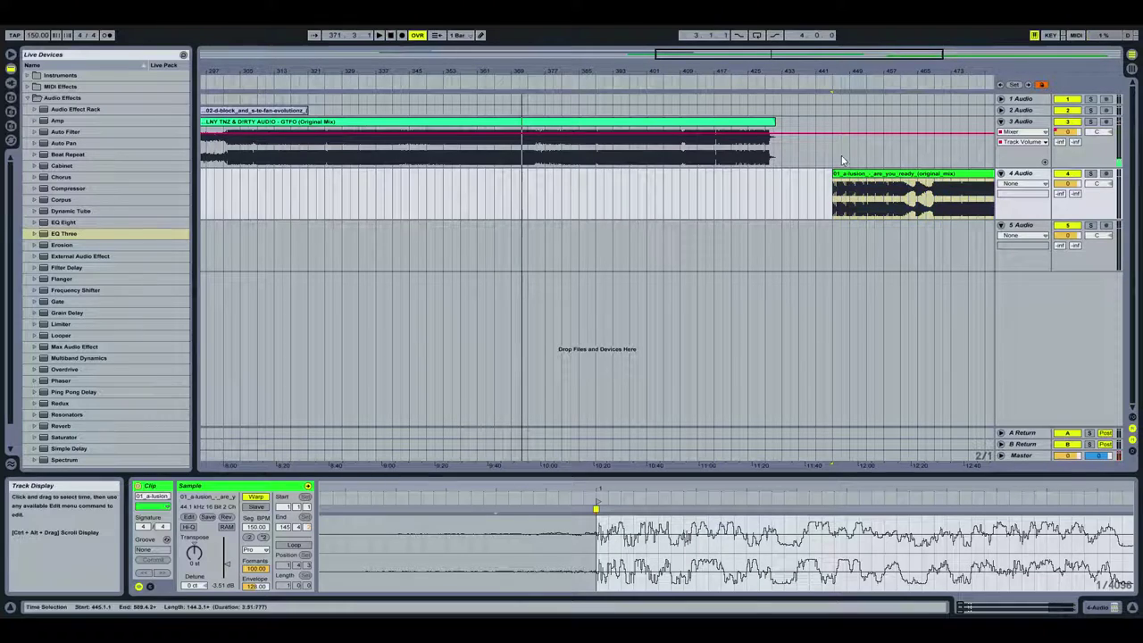
drag(876, 172, 615, 196)
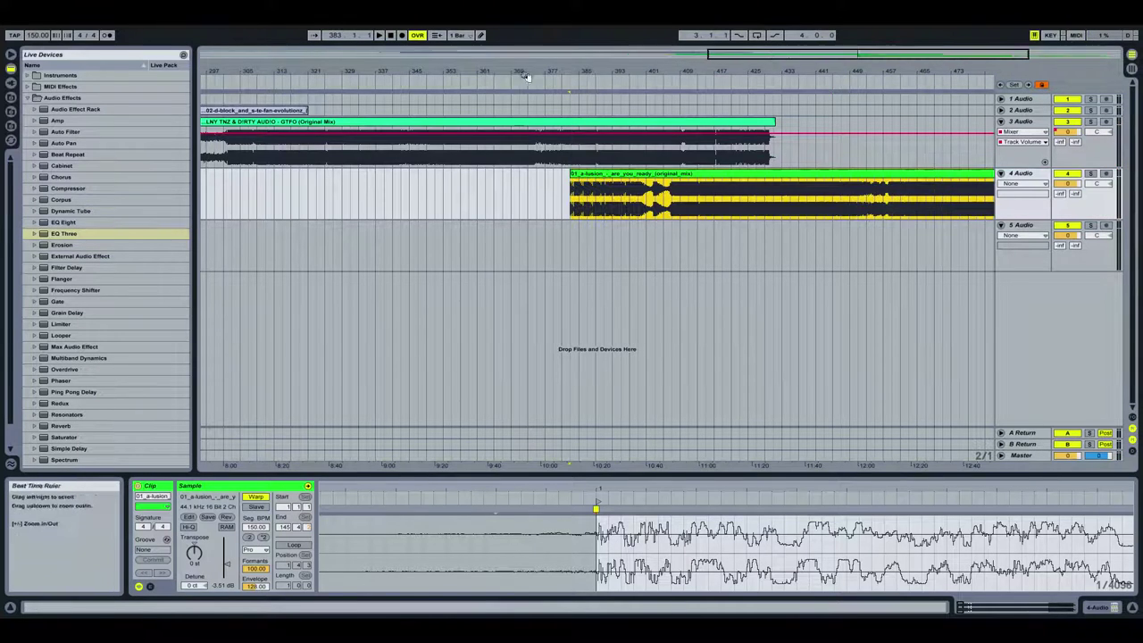
drag(535, 76, 478, 108)
drag(604, 190, 681, 190)
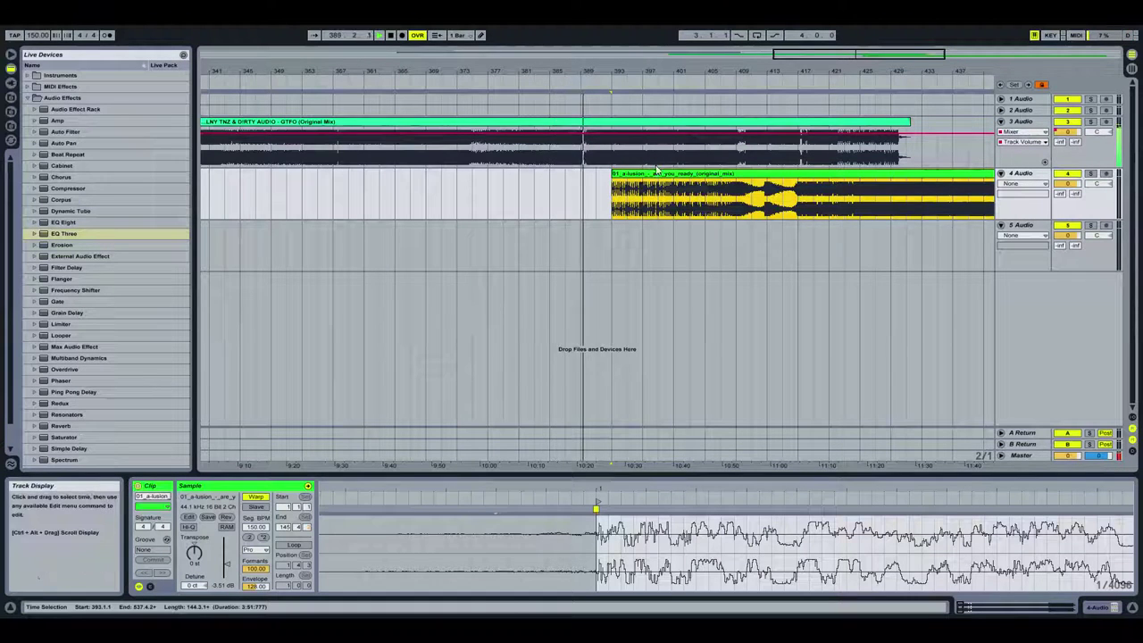
mouse_move(654, 183)
mouse_down()
mouse_move(794, 186)
mouse_move(638, 177)
mouse_up()
click(793, 177)
Shift the Are You Ready clip earlier so its first kick lines up with GTFO's kick just after the start of bar 390
drag(571, 70, 572, 133)
drag(702, 69, 703, 105)
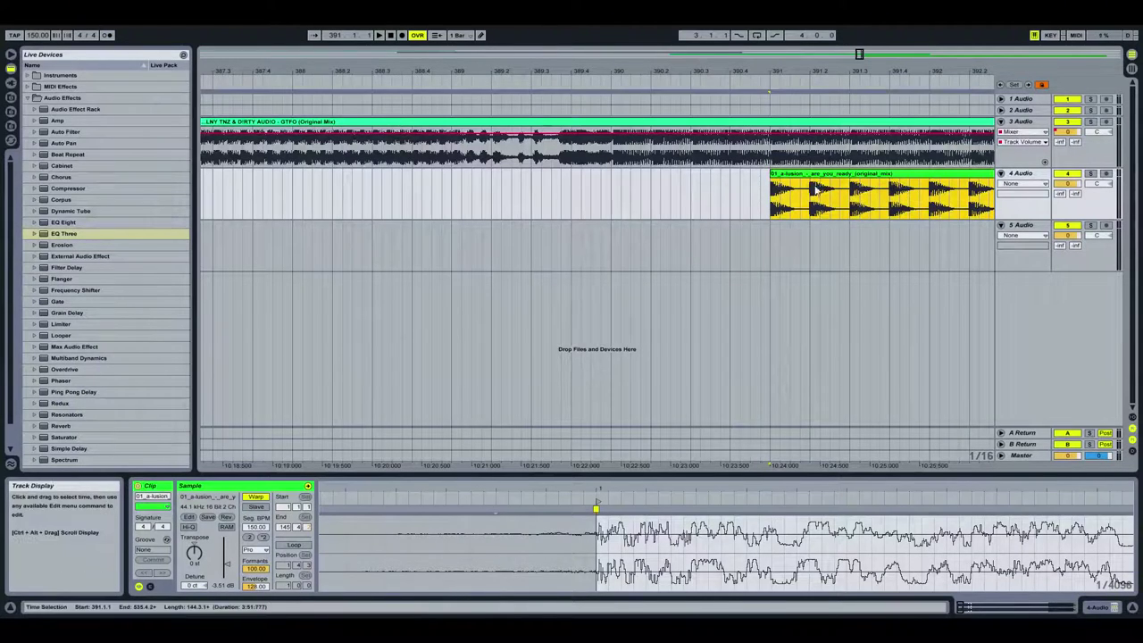
drag(824, 181, 673, 182)
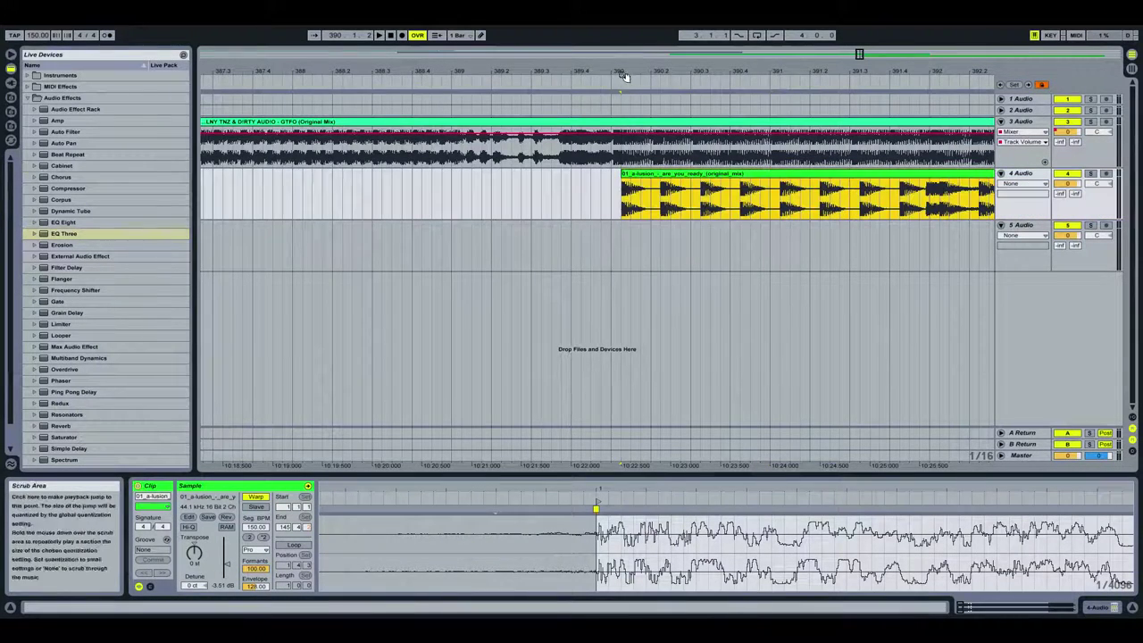
drag(627, 75, 625, 116)
drag(621, 175, 594, 176)
drag(589, 75, 548, 146)
drag(484, 73, 483, 114)
drag(533, 176, 523, 176)
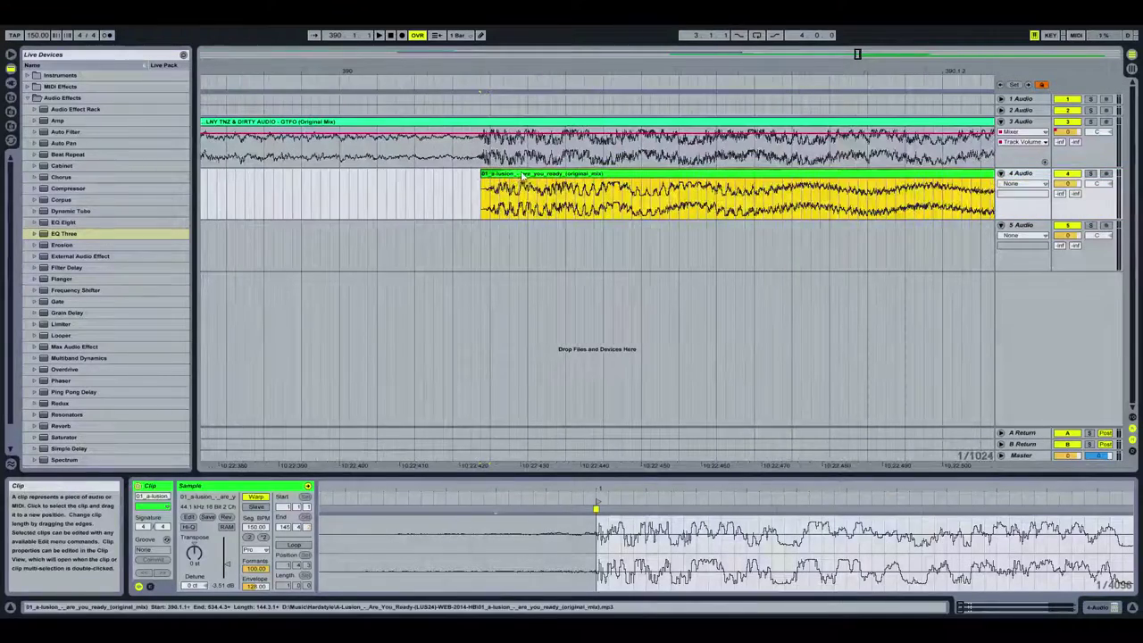
Nudge the Are You Ready clip very slightly earlier to match GTFO's kick transient near bar 390, and play the overlap
drag(503, 74, 594, 106)
drag(562, 72, 561, 87)
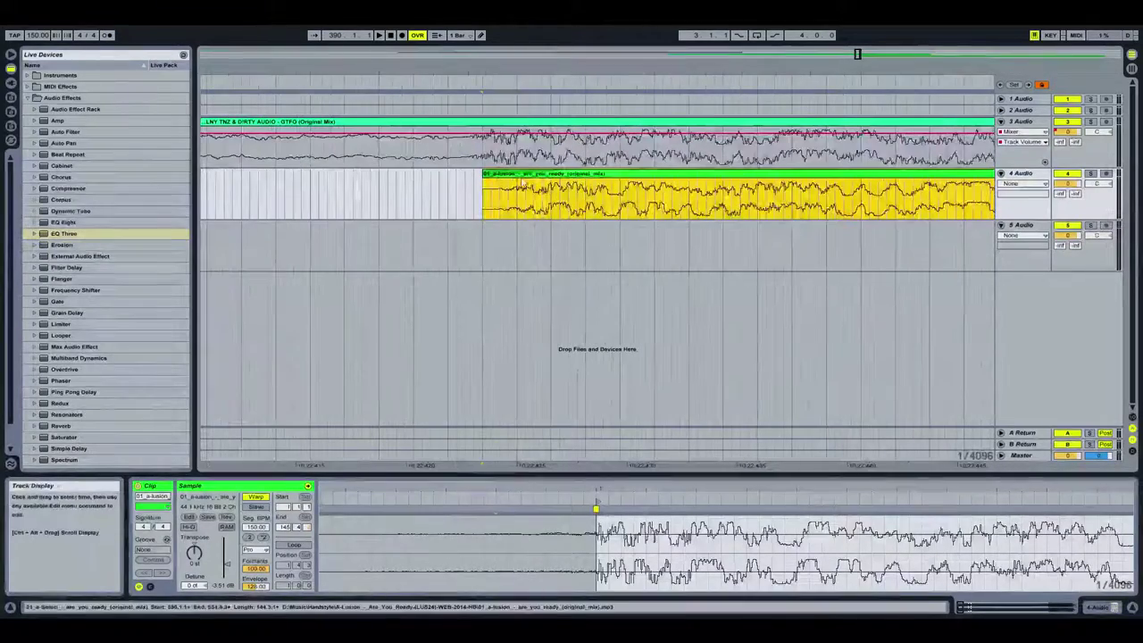
drag(525, 174, 516, 175)
mouse_move(532, 75)
mouse_down()
mouse_move(533, 27)
mouse_move(536, 73)
mouse_move(715, 126)
mouse_up()
drag(453, 75, 454, 72)
key(space)
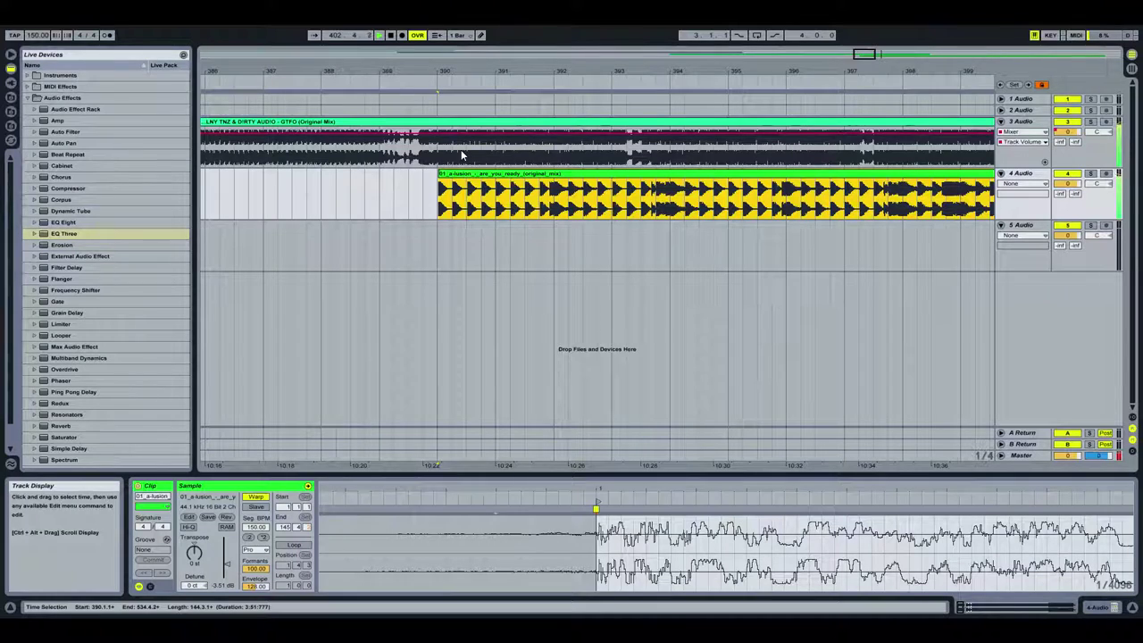
Drop the 3 Audio track volume automation abruptly to silence at bar 406, cutting GTFO out of the mix
drag(758, 73, 750, 44)
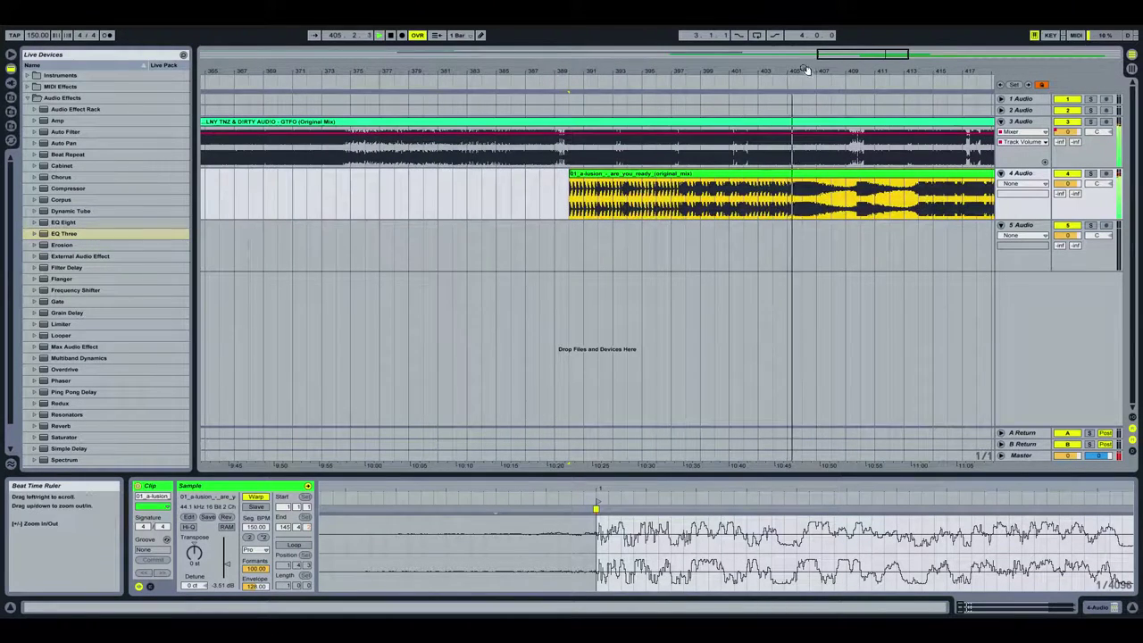
drag(806, 71, 805, 116)
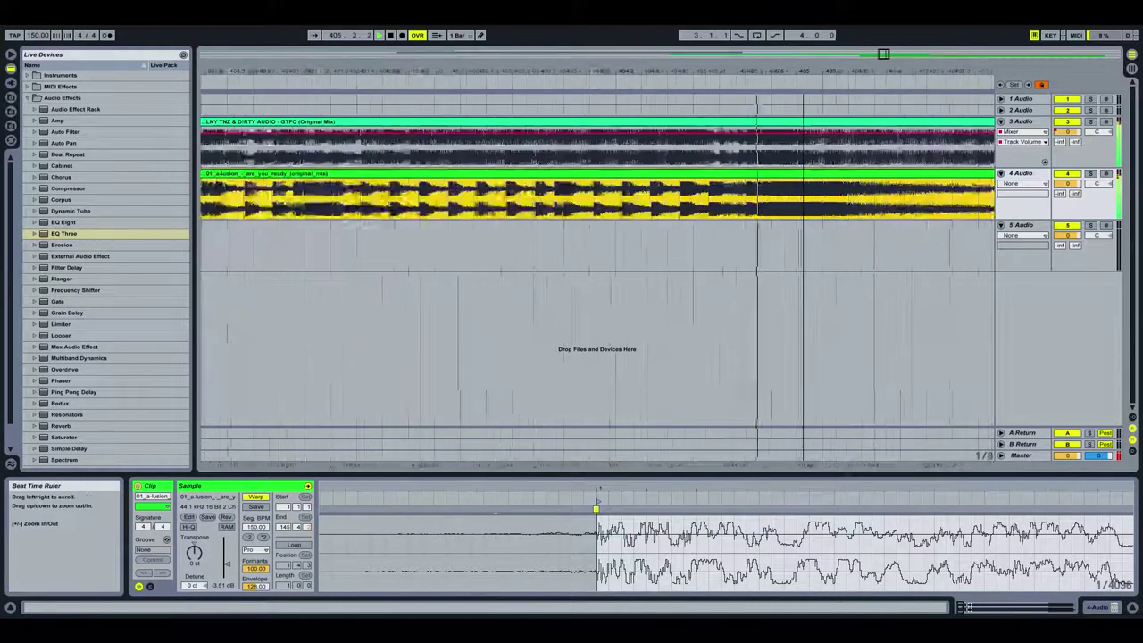
click(391, 38)
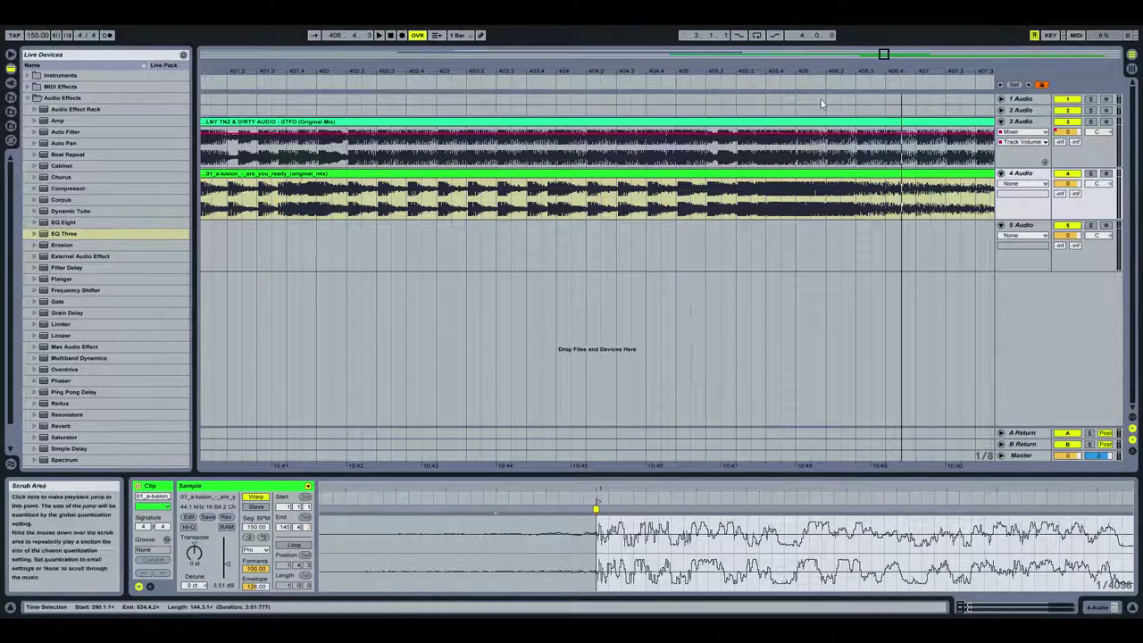
click(695, 81)
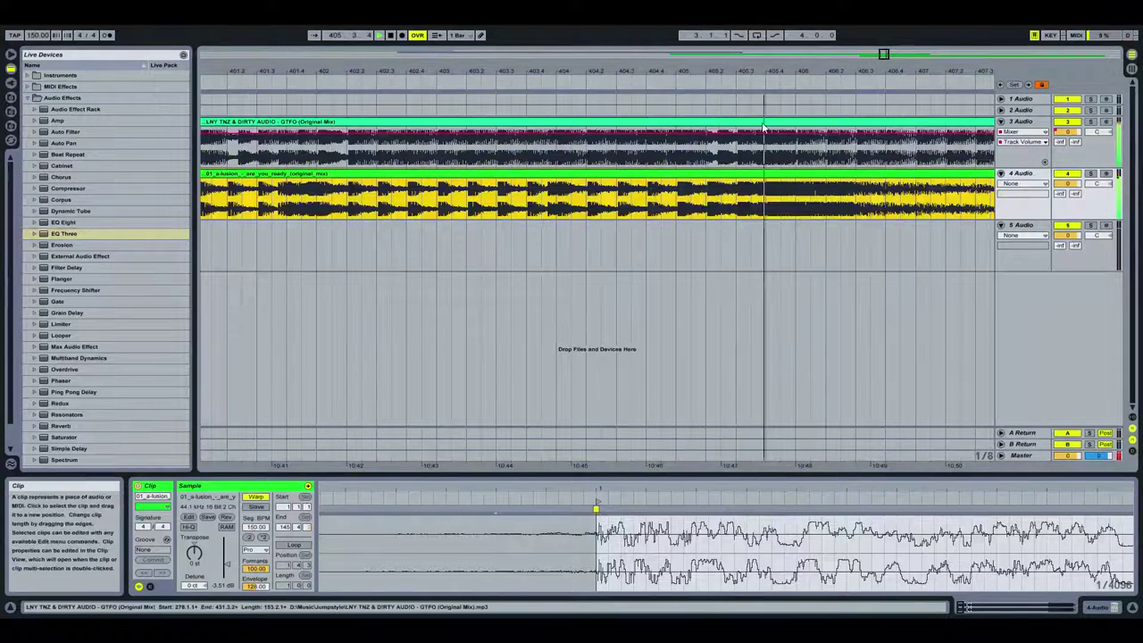
key(ctrl+a)
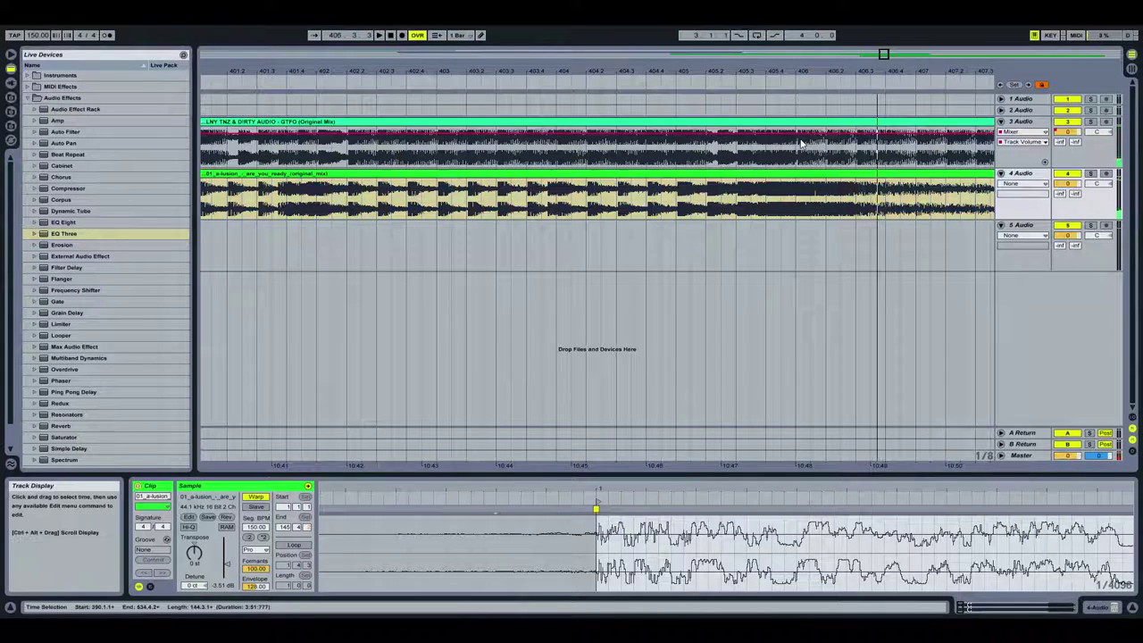
click(798, 136)
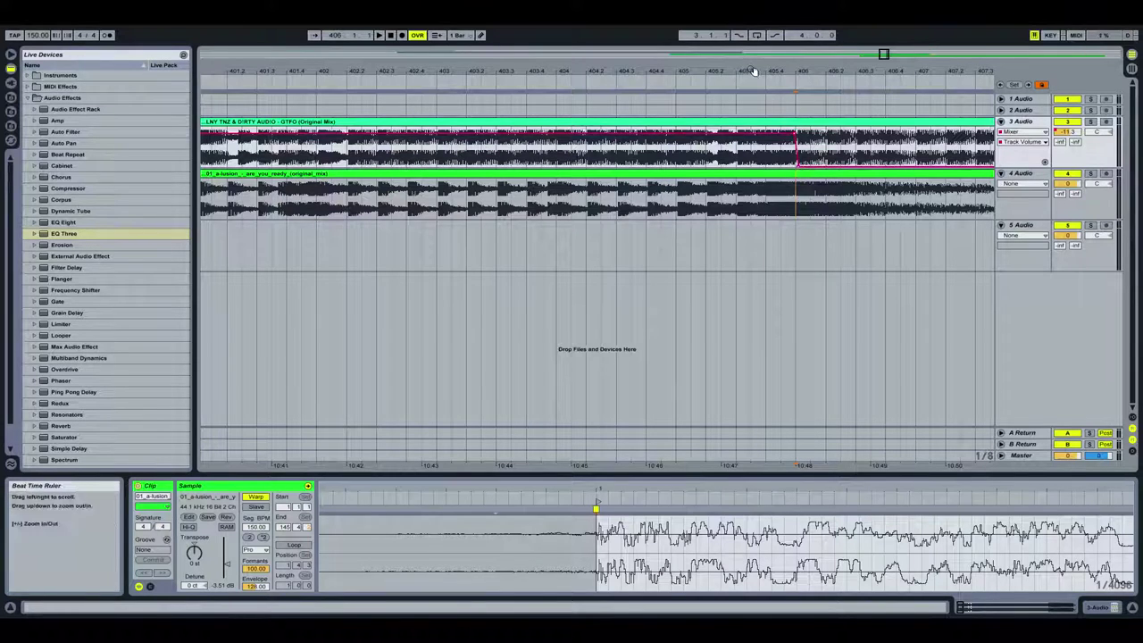
Play the transition across bar 406 to check how GTFO's volume cut sounds
click(621, 75)
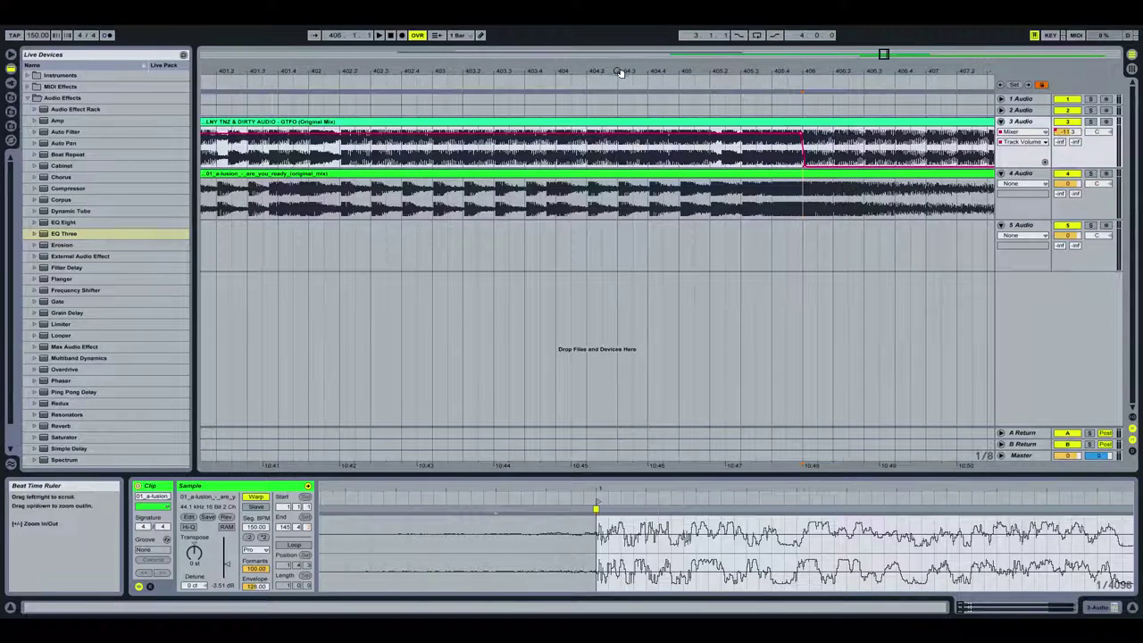
click(628, 76)
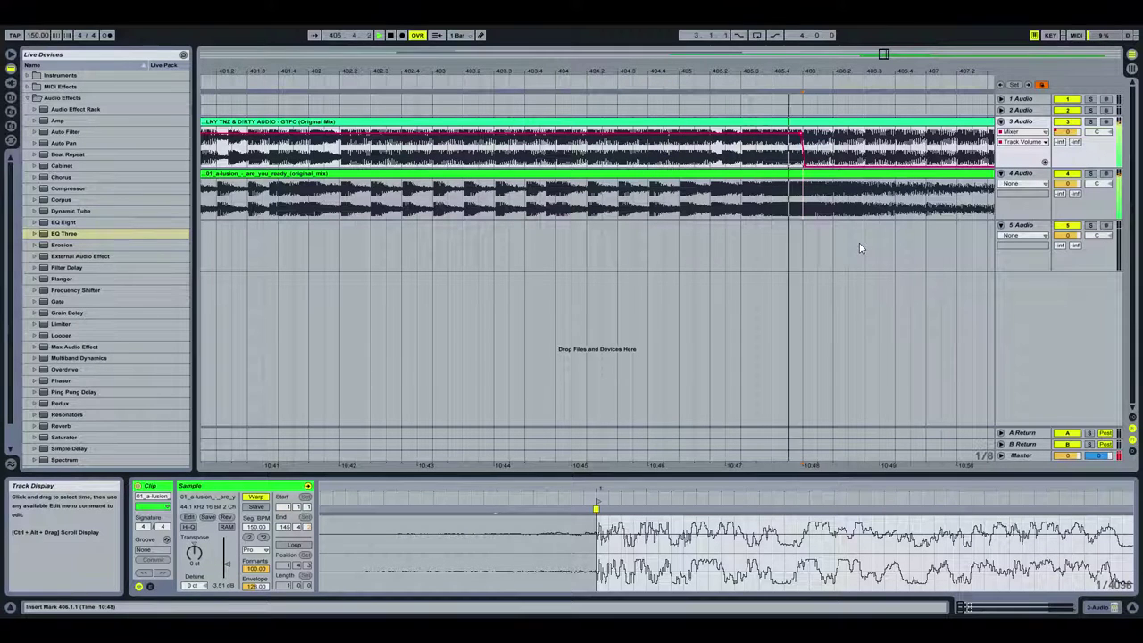
drag(714, 73, 712, 44)
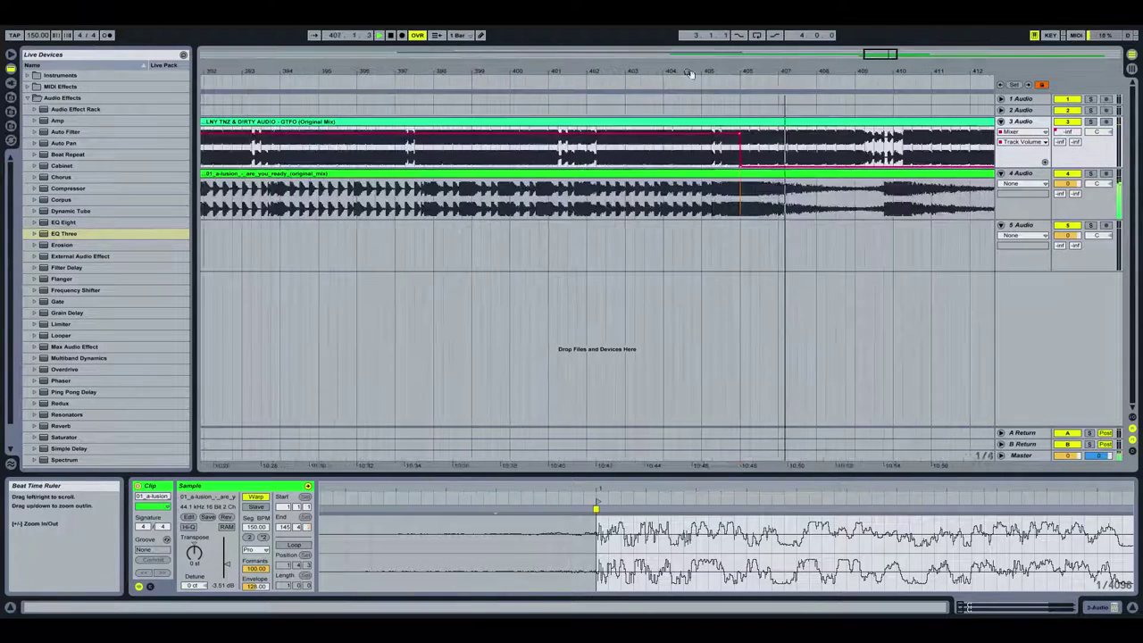
click(389, 39)
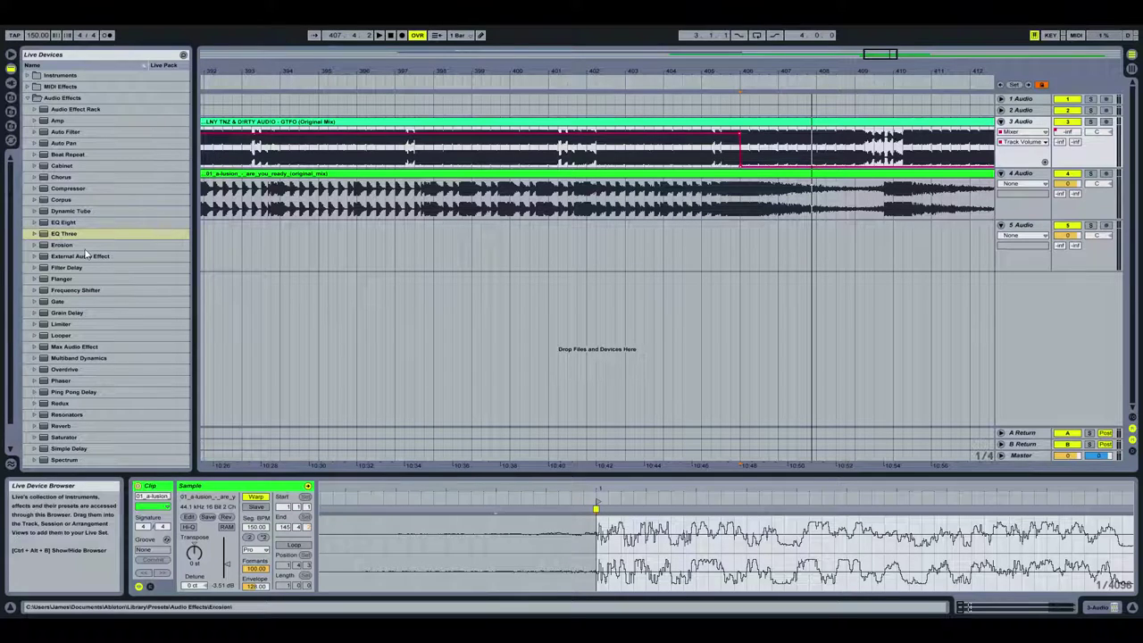
Add an Auto Filter after the EQ Three on the 3 Audio track
click(66, 134)
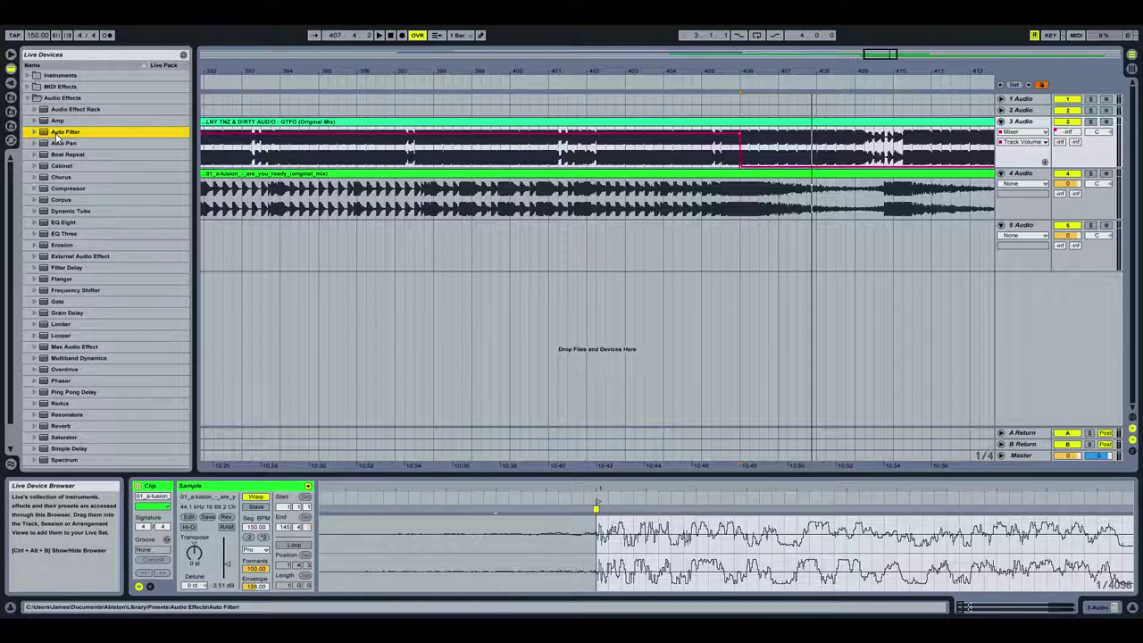
click(1022, 161)
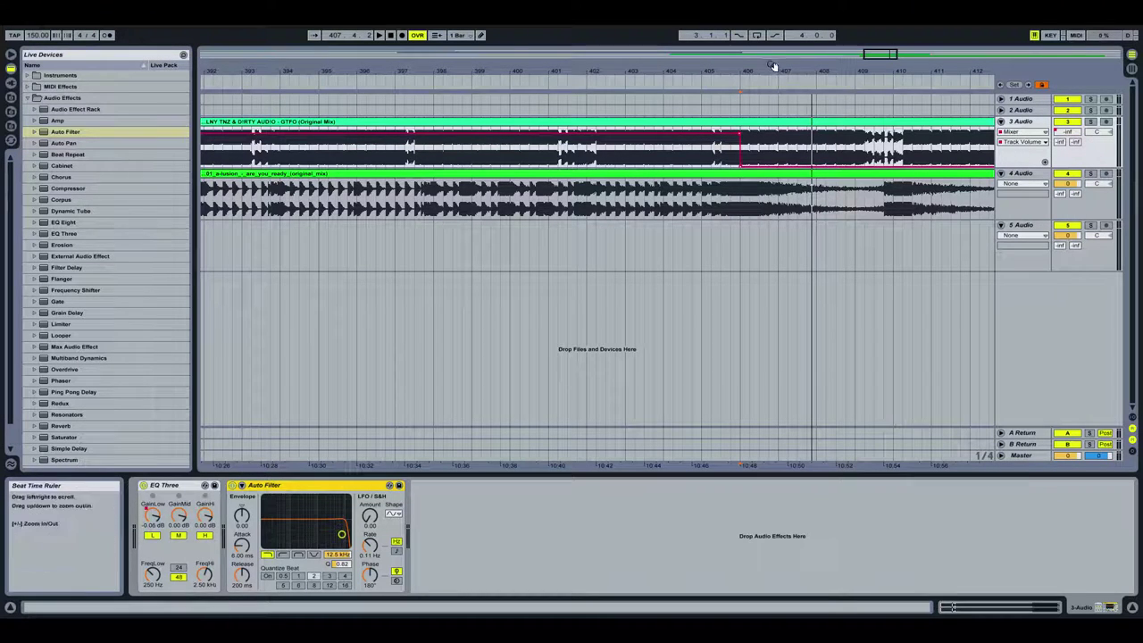
Show the Auto Filter automation on the 3 Audio track, then solo that track and play GTFO from about bar 400
drag(773, 64, 821, 330)
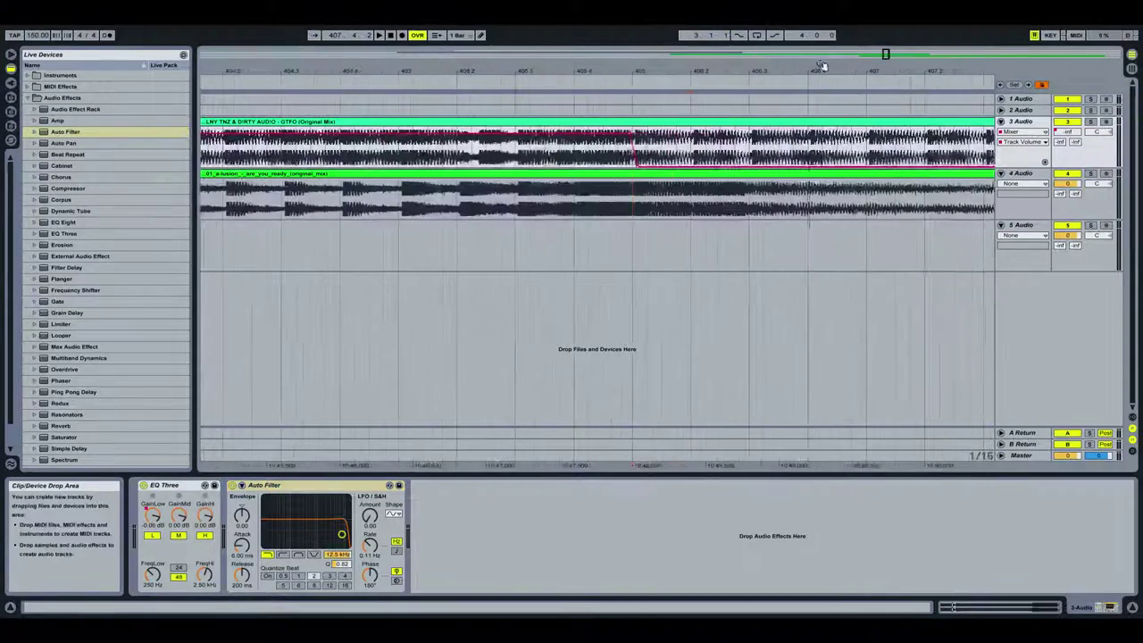
click(1029, 169)
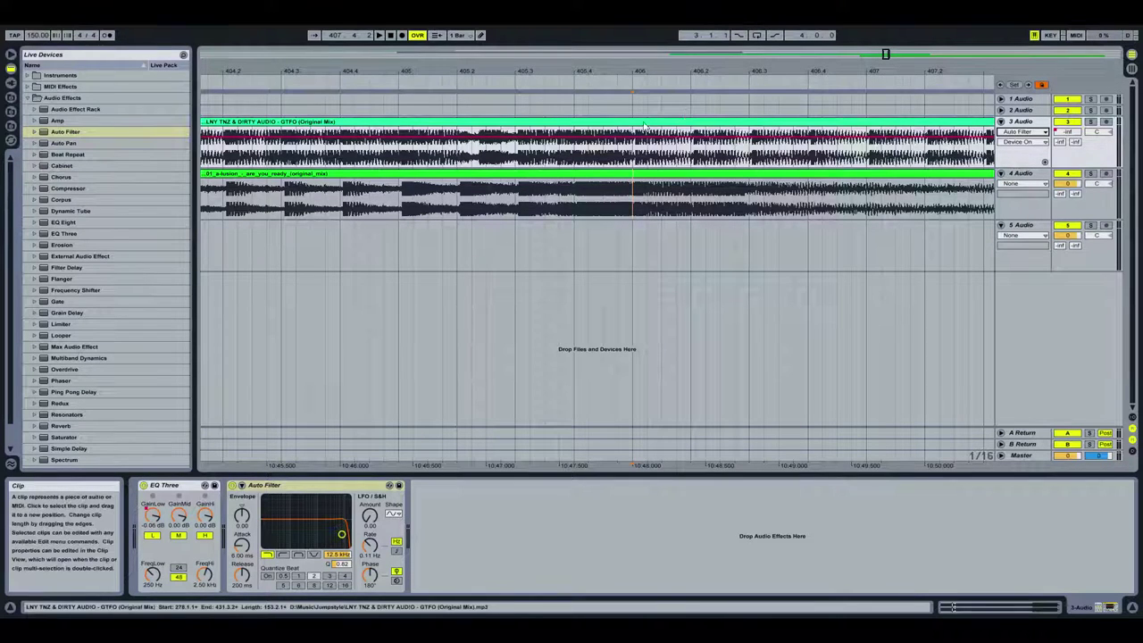
drag(568, 69, 571, 82)
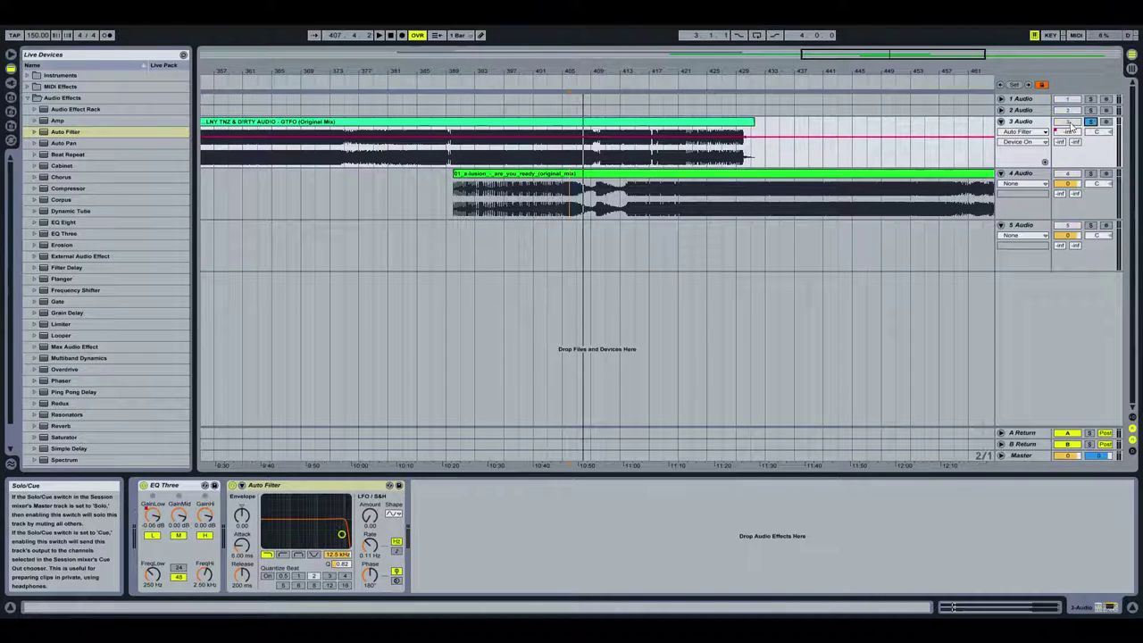
click(530, 83)
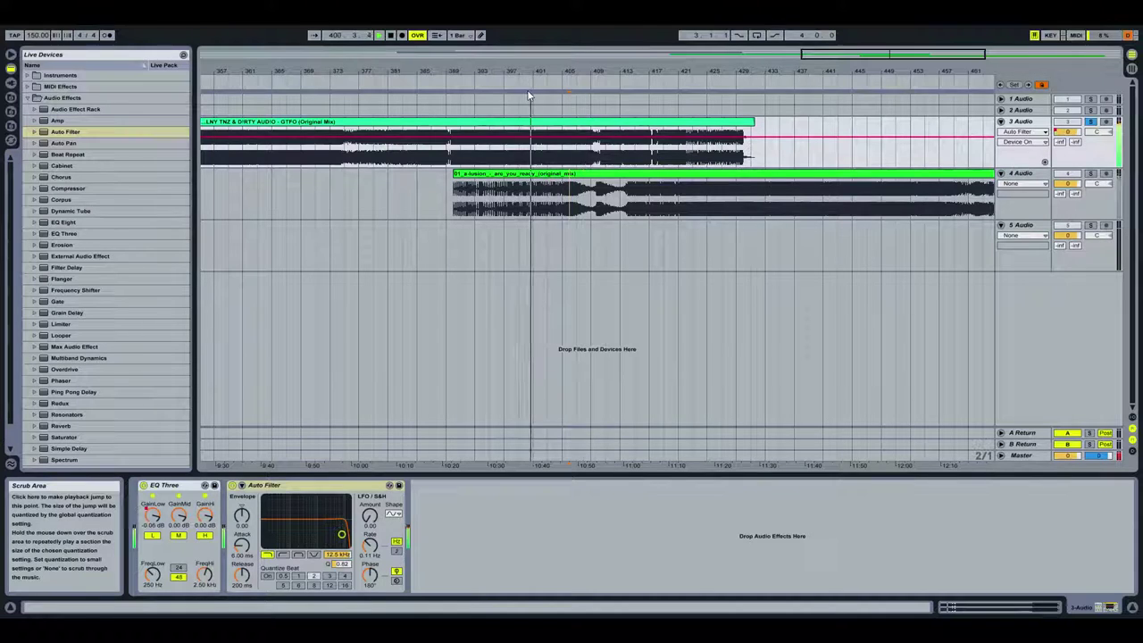
click(392, 35)
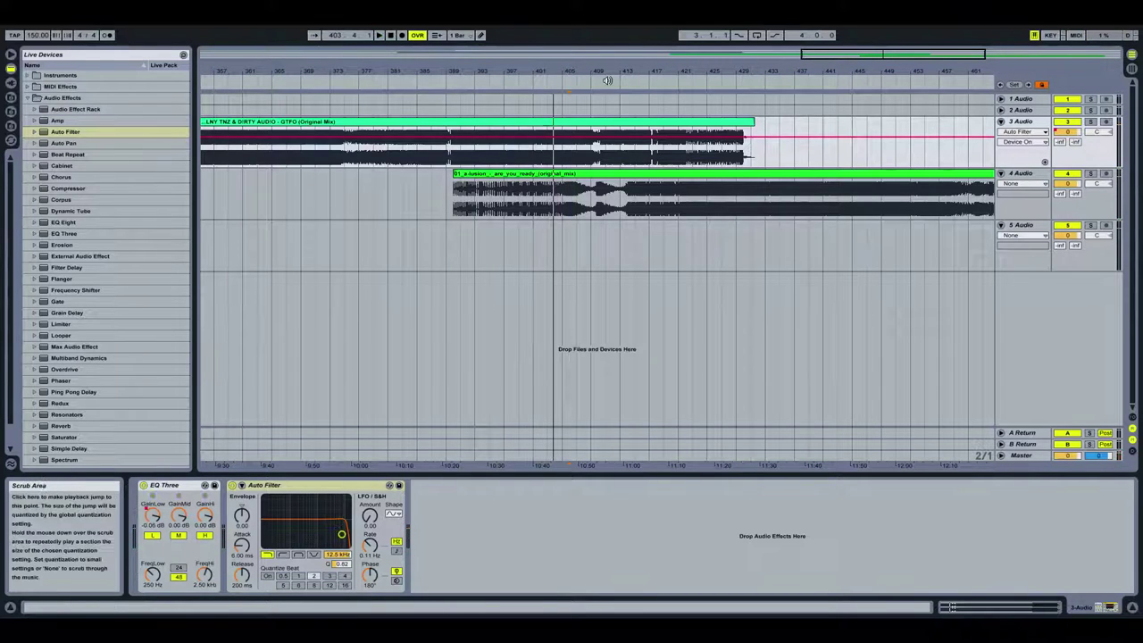
Display the Auto Filter's Frequency envelope on the 3 Audio track and play both songs into bar 406 without solo
click(1029, 177)
click(594, 68)
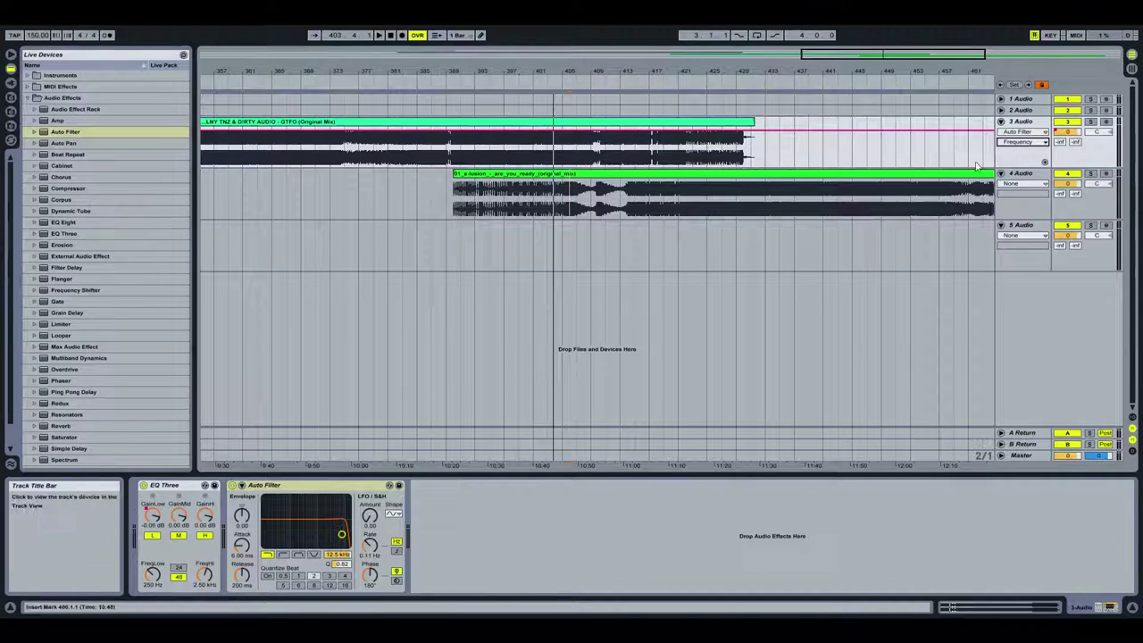
drag(549, 69, 392, 70)
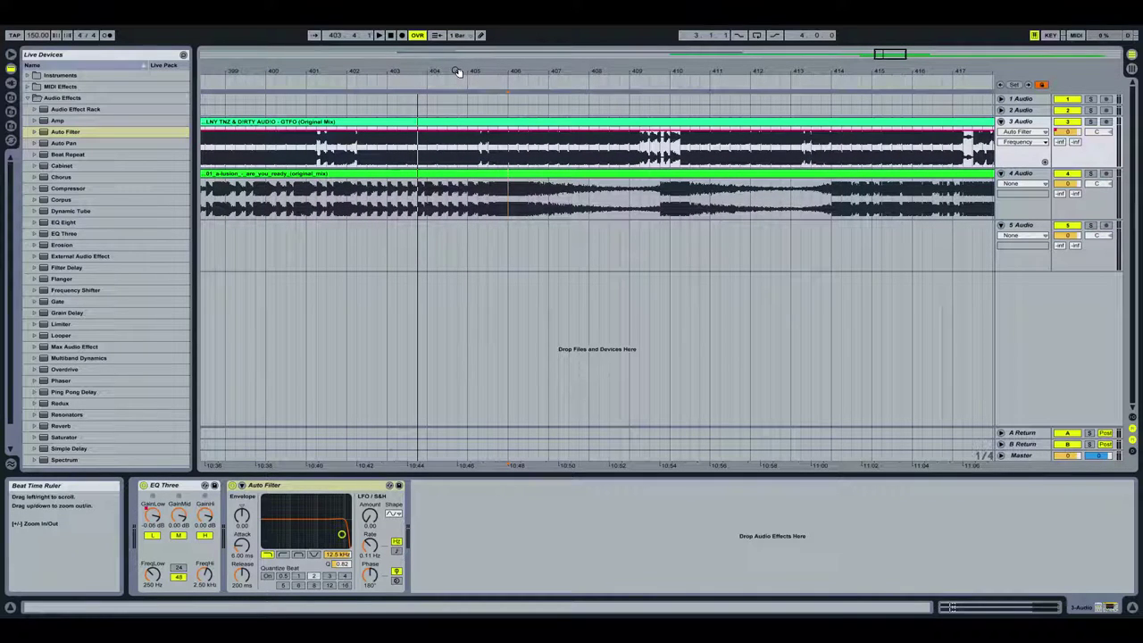
click(376, 89)
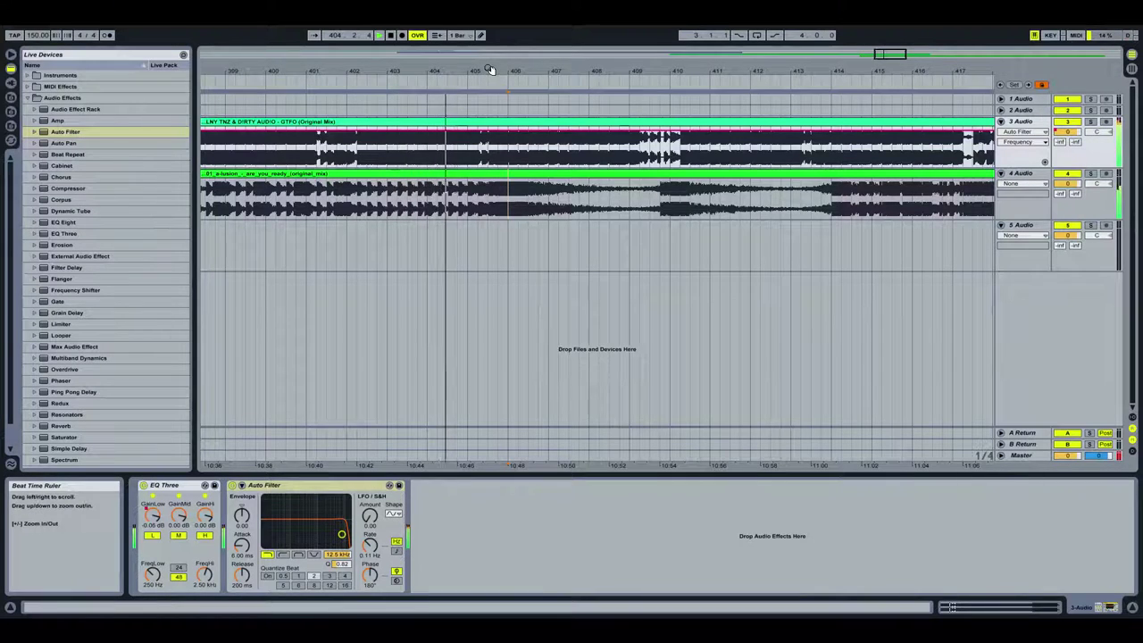
drag(493, 69, 501, 100)
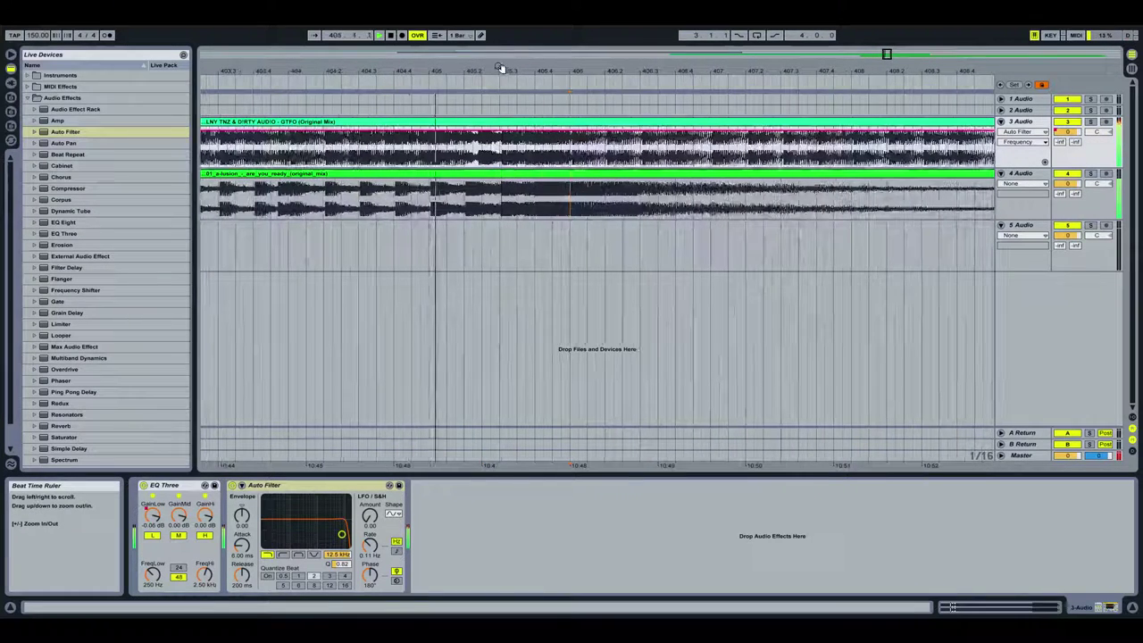
click(391, 35)
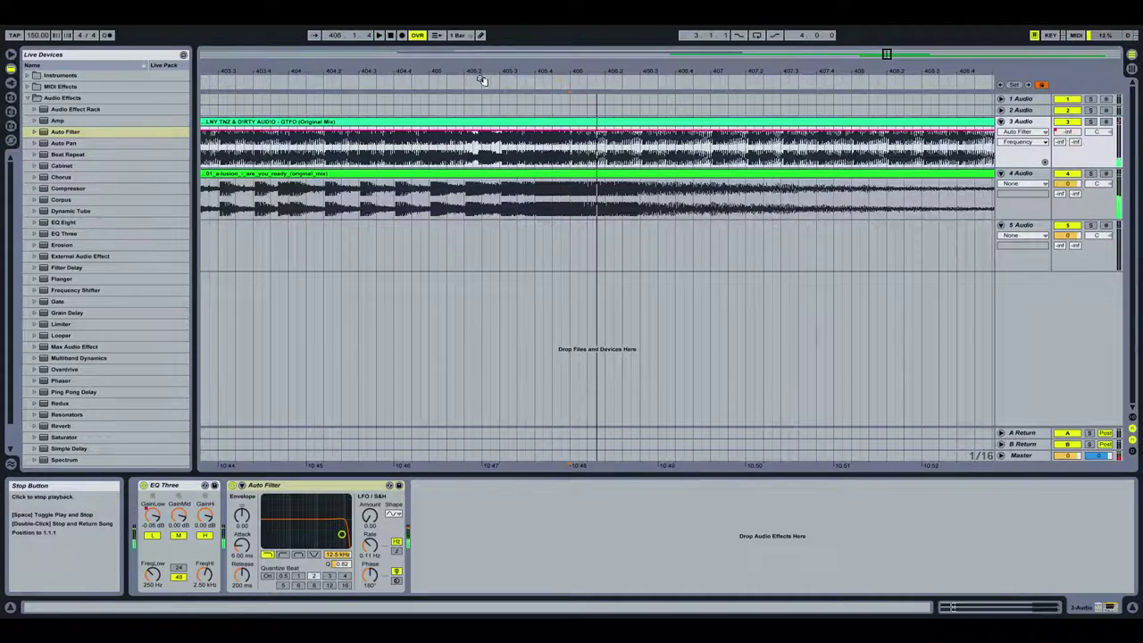
Ramp the 3 Audio filter frequency down from beat 405.3 to 2.66 kHz at bar 406, and play the transition
click(571, 135)
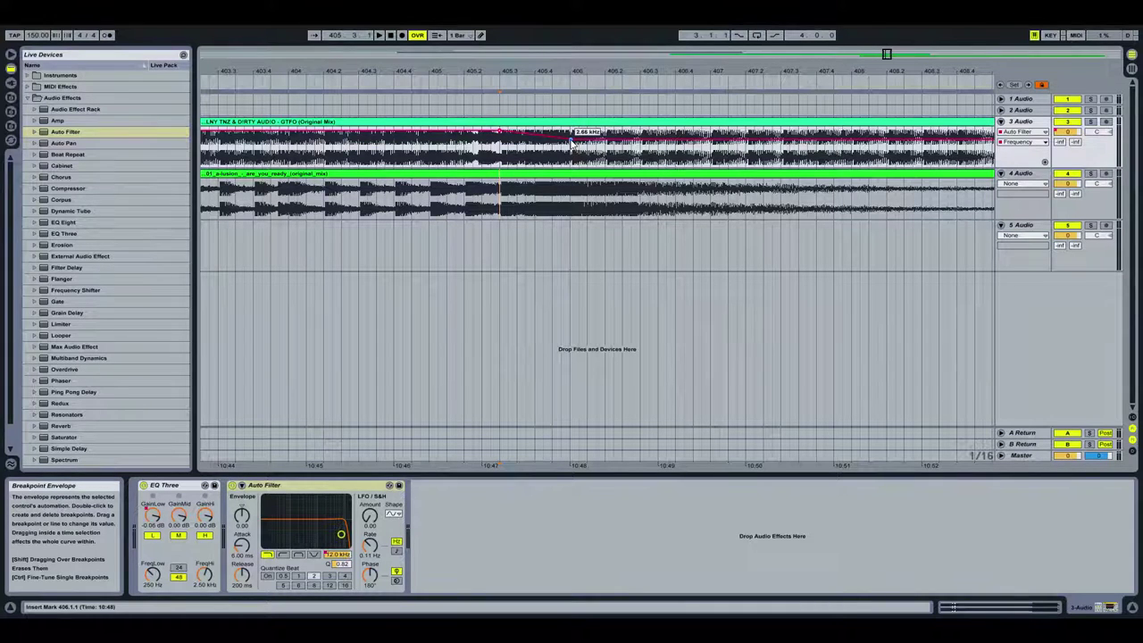
click(342, 81)
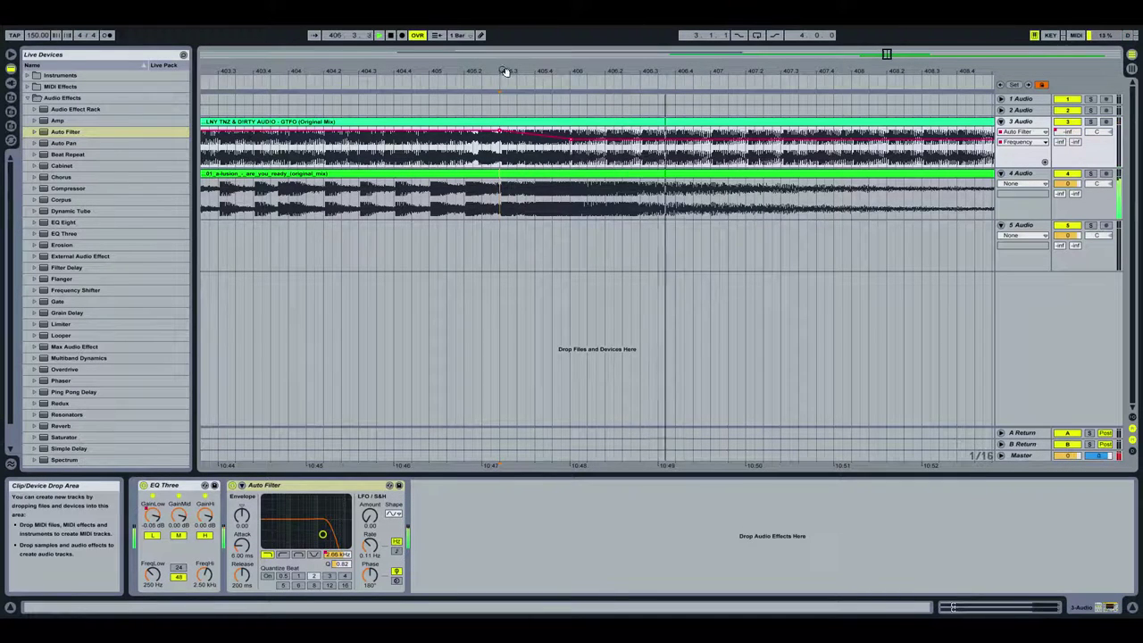
Solo the 3 Audio track and replay GTFO from about bar 404 to check the filter sweep into its cut
drag(502, 71, 467, 80)
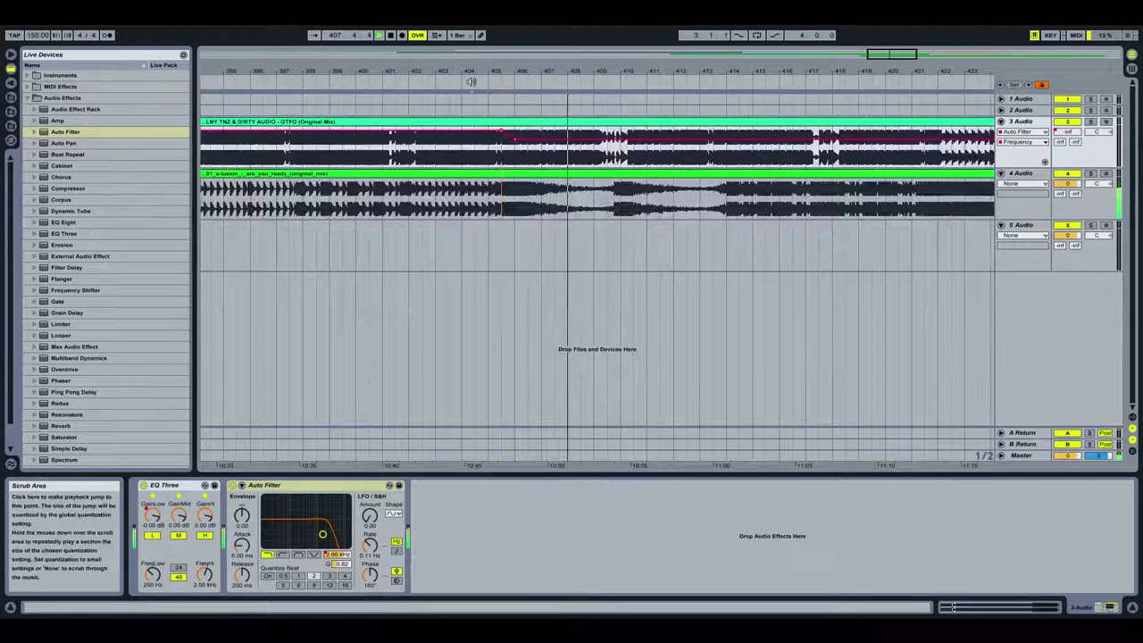
click(470, 82)
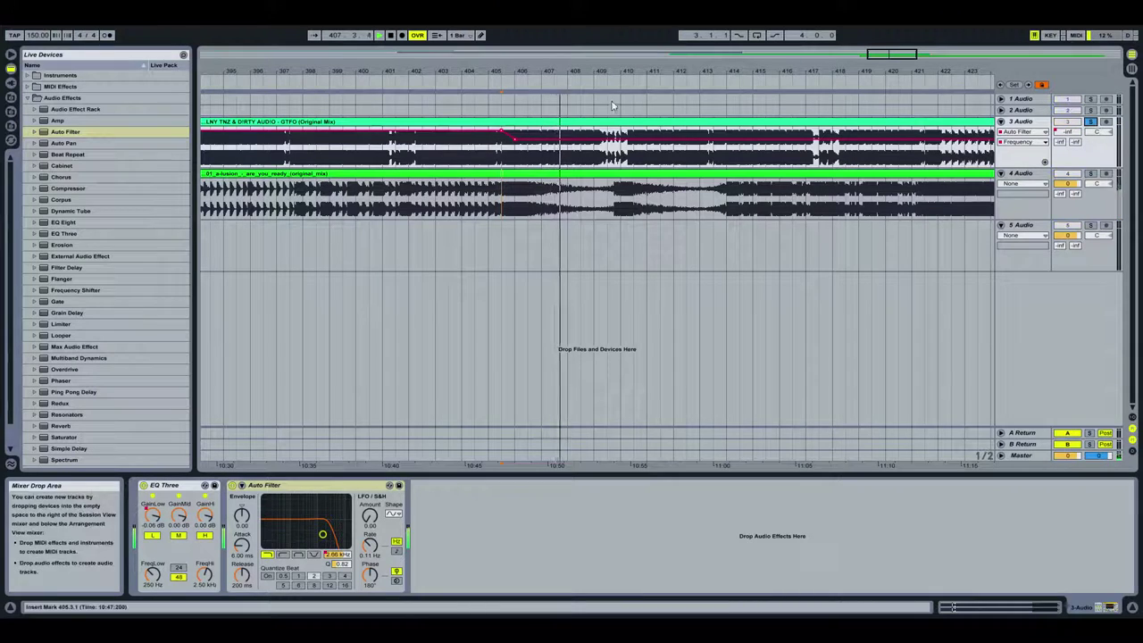
click(489, 81)
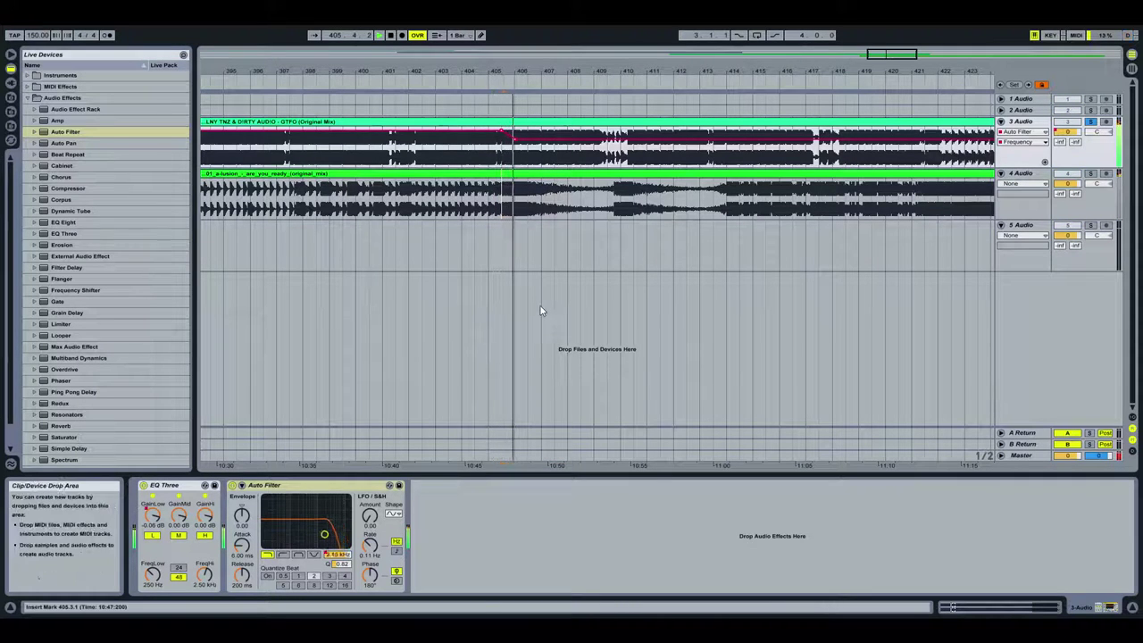
click(391, 35)
Display the Mixer's Track Volume automation on the 4 Audio track holding Are You Ready
drag(447, 71, 458, 38)
drag(490, 75, 697, 61)
click(1022, 184)
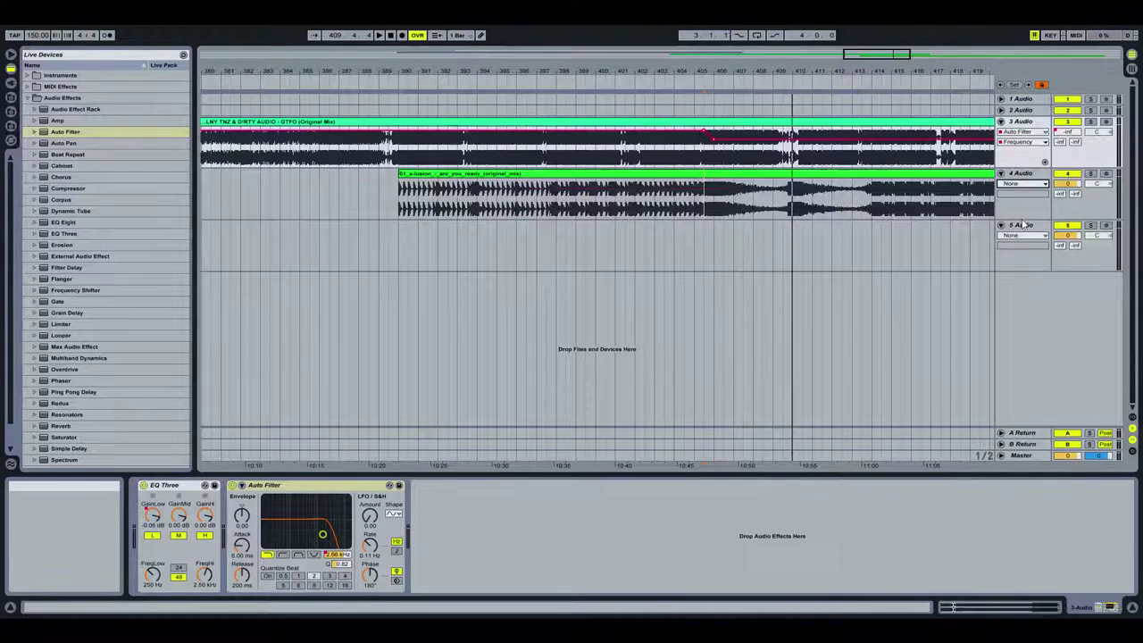
click(1024, 222)
click(1024, 195)
click(1025, 222)
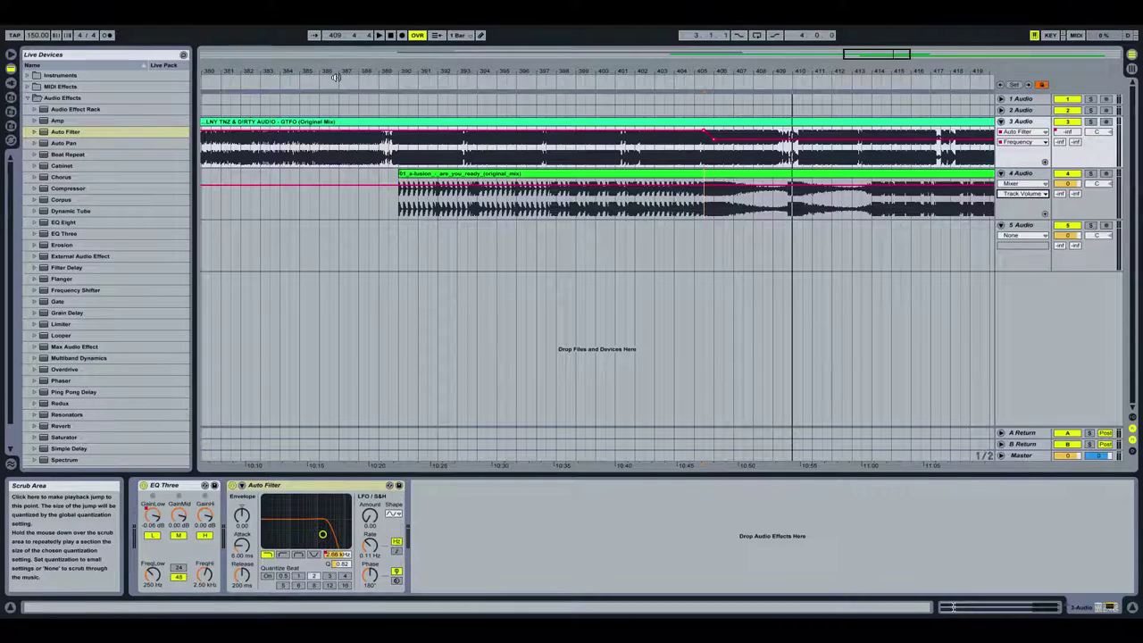
Play GTFO from about bar 371 into the start of Are You Ready at bar 390 to compare their levels
drag(345, 71, 350, 66)
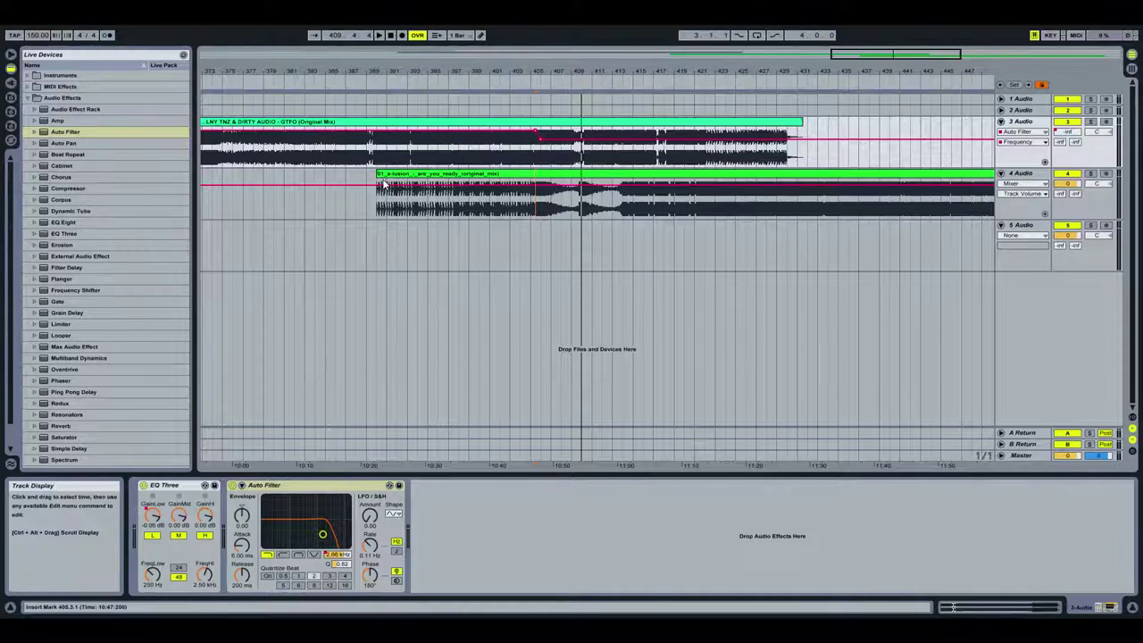
click(411, 195)
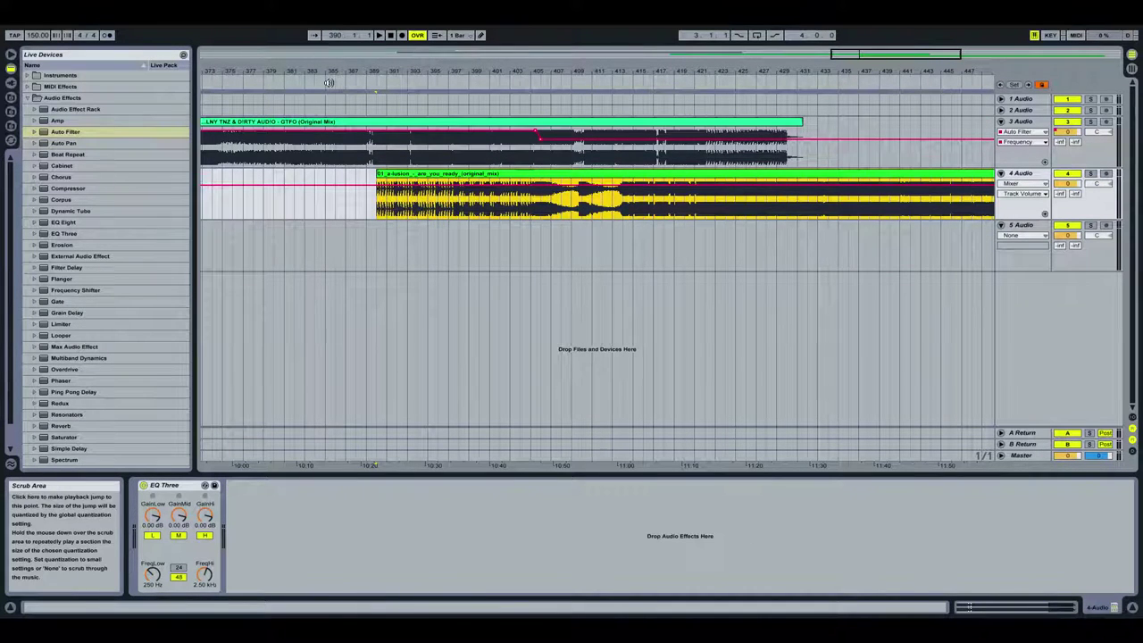
drag(325, 83, 490, 72)
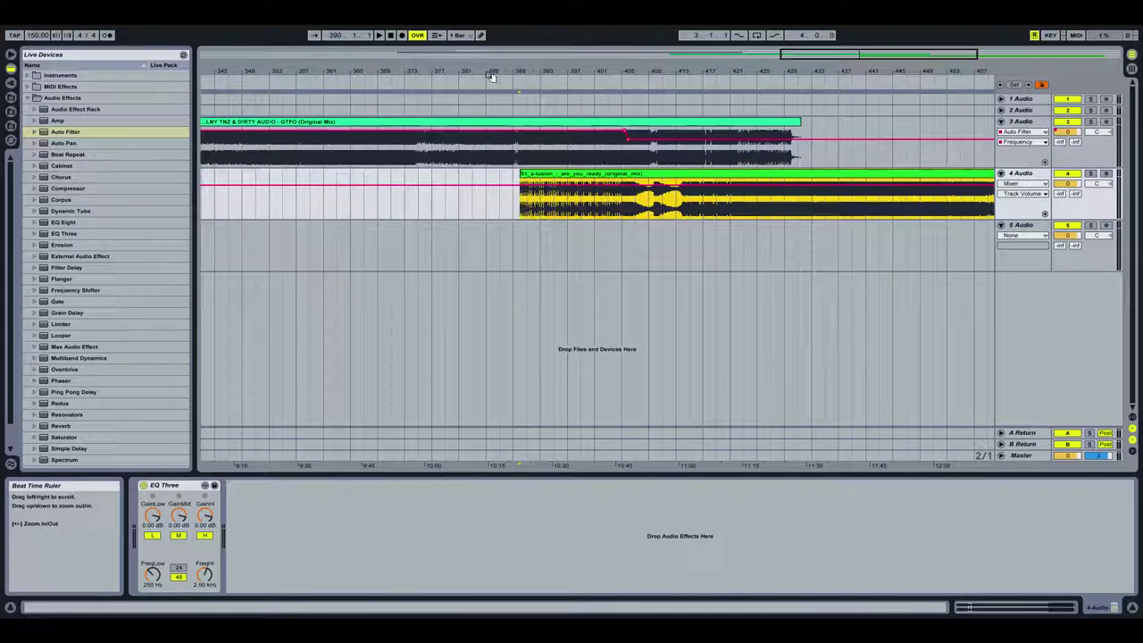
click(400, 80)
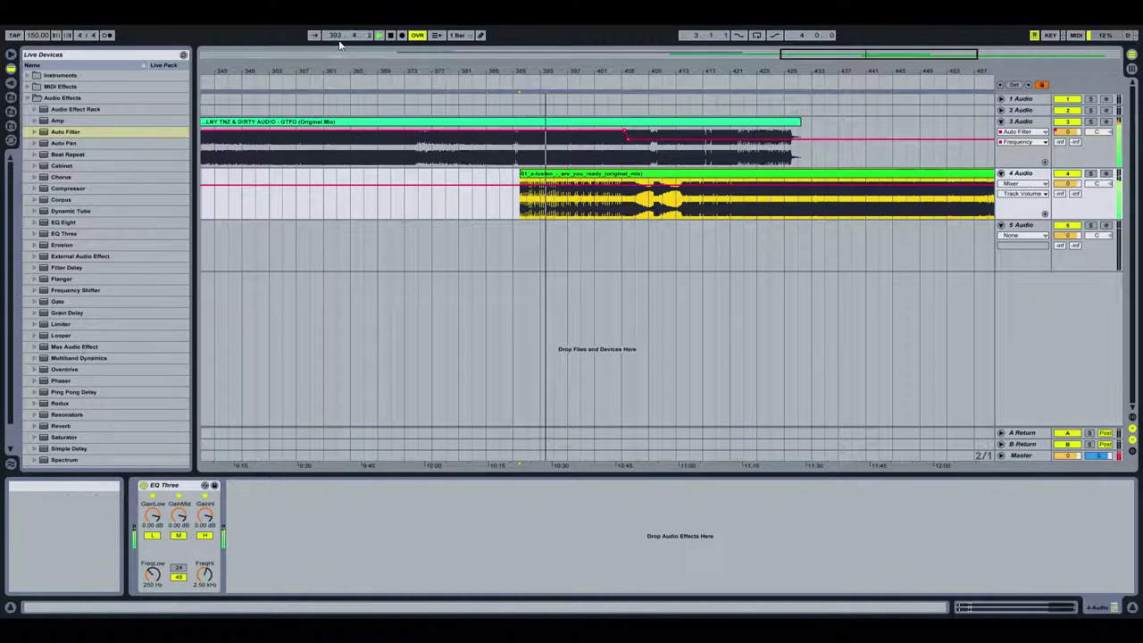
click(390, 34)
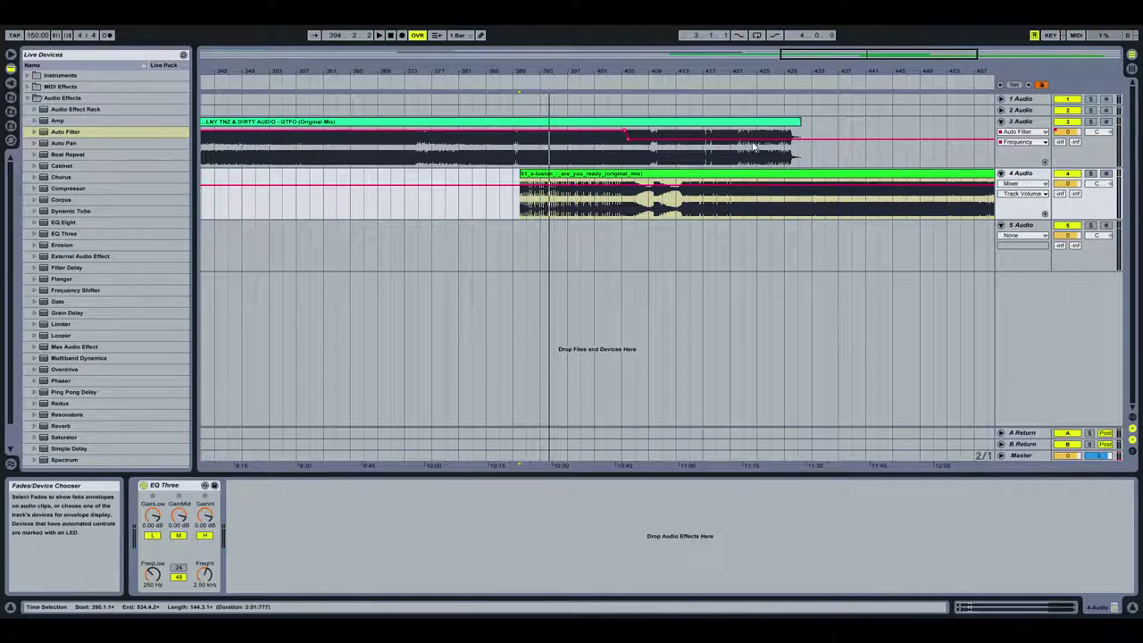
Fade the 4 Audio track volume up from a lowered level just before bar 390 to 0 dB at beat 397.4, and play it
drag(528, 71, 530, 410)
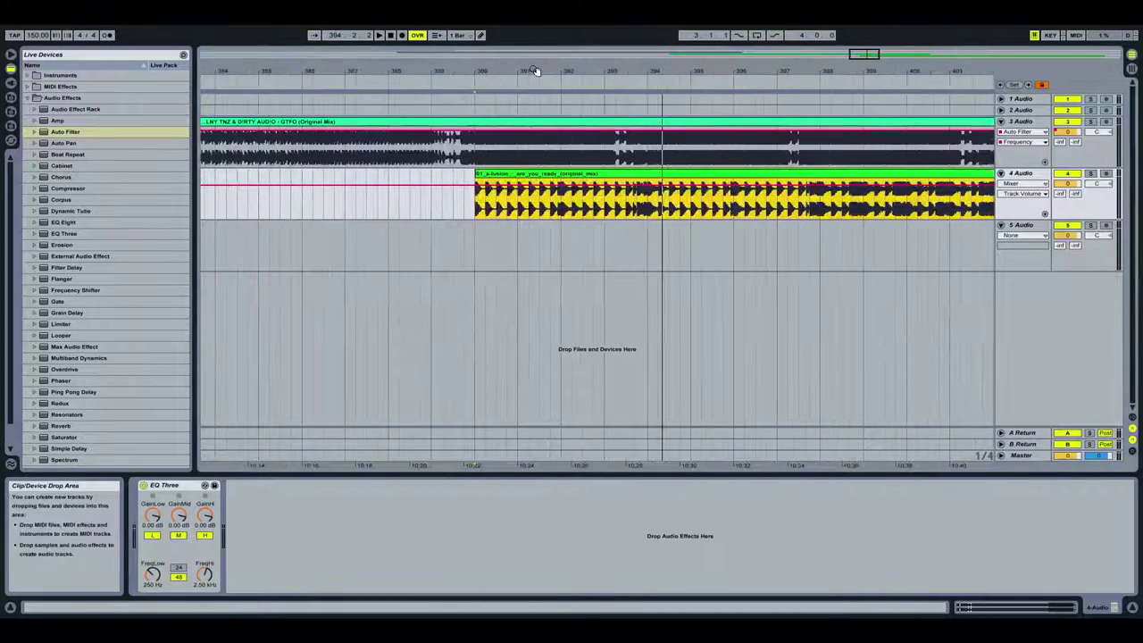
click(464, 189)
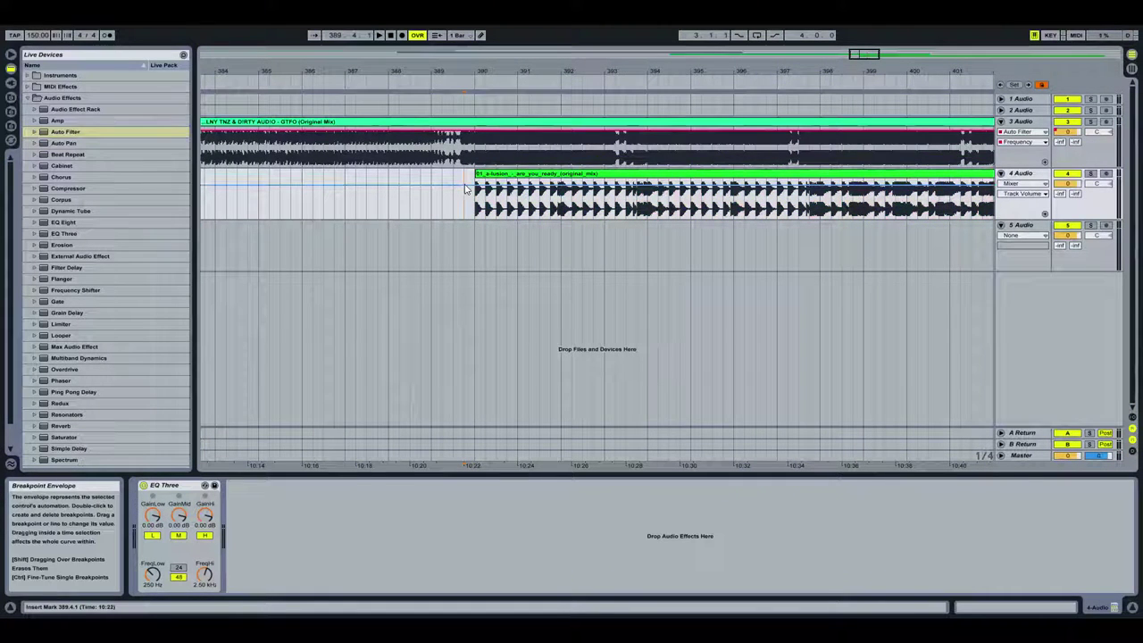
double_click(465, 187)
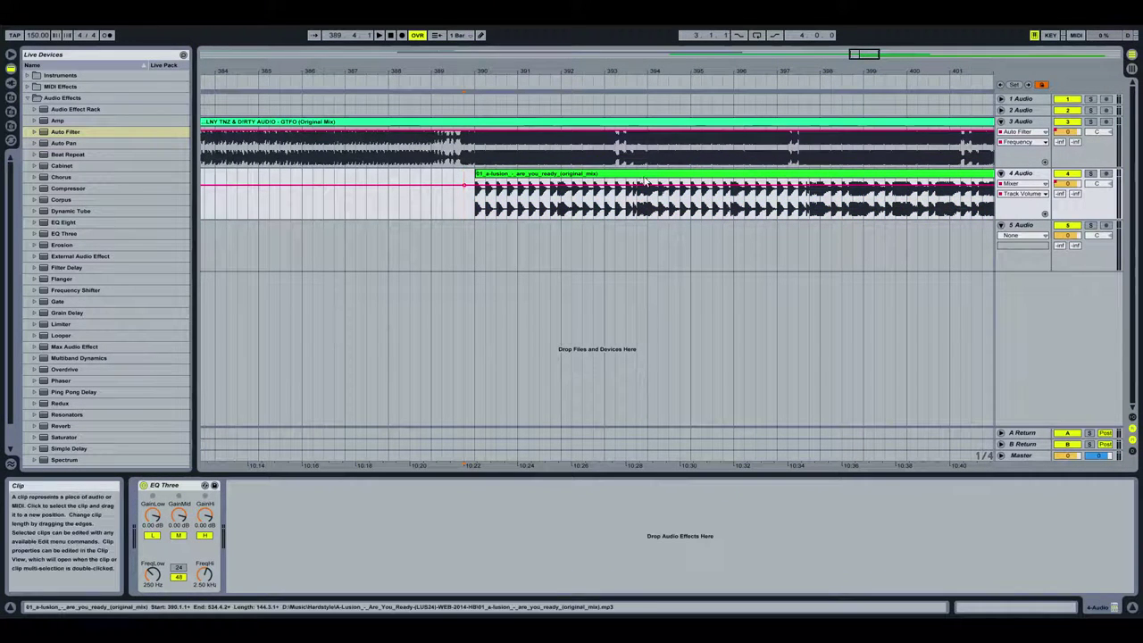
click(807, 189)
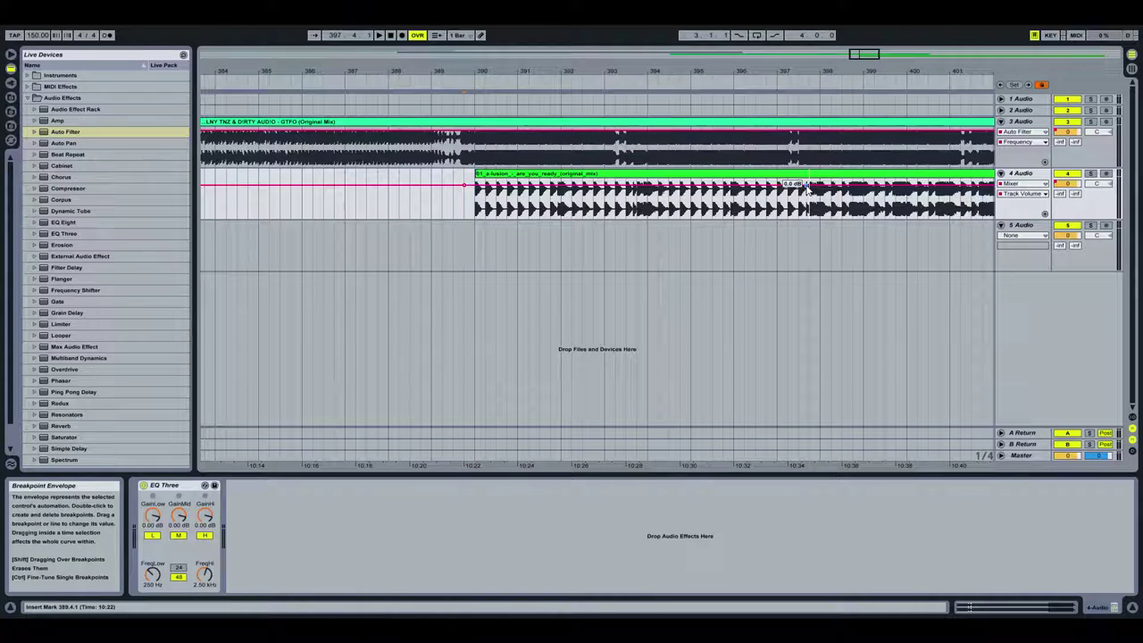
drag(464, 185, 460, 189)
click(448, 85)
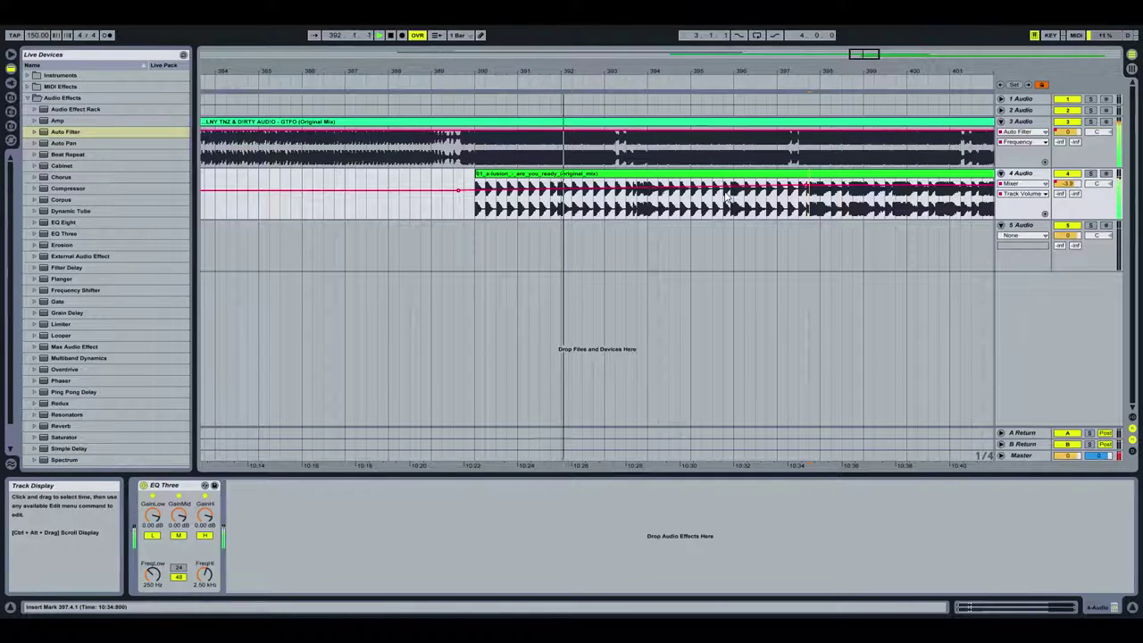
Display the EQ Three's GainLow automation on the 4 Audio track while listening to the volume fade, and stop playback
click(1022, 184)
click(1033, 213)
click(1027, 195)
click(1029, 211)
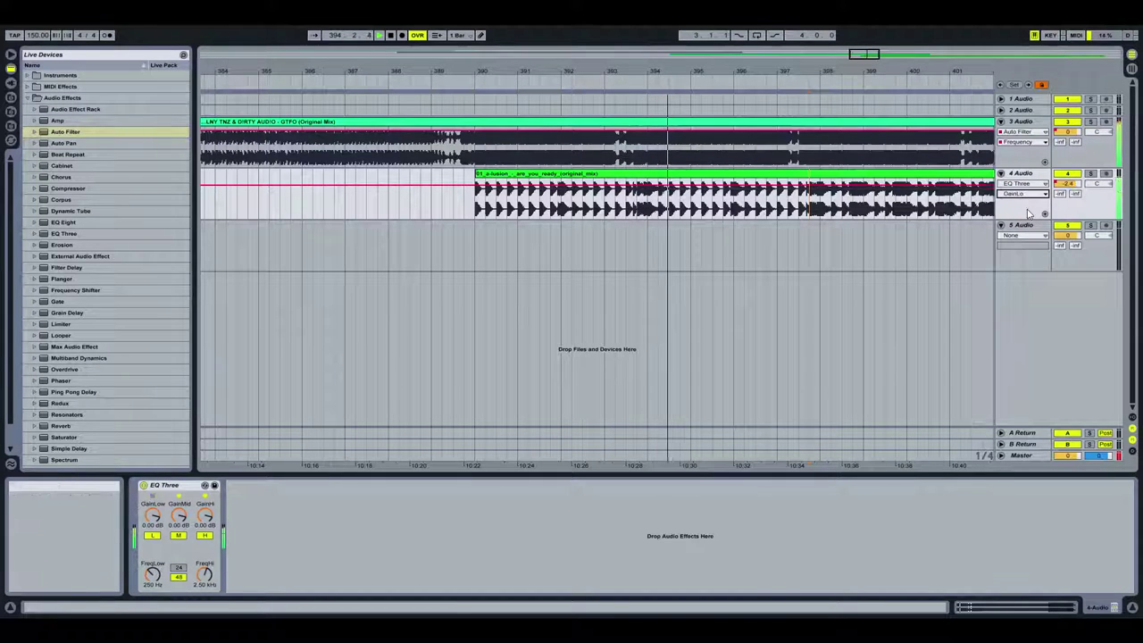
drag(780, 71, 782, 36)
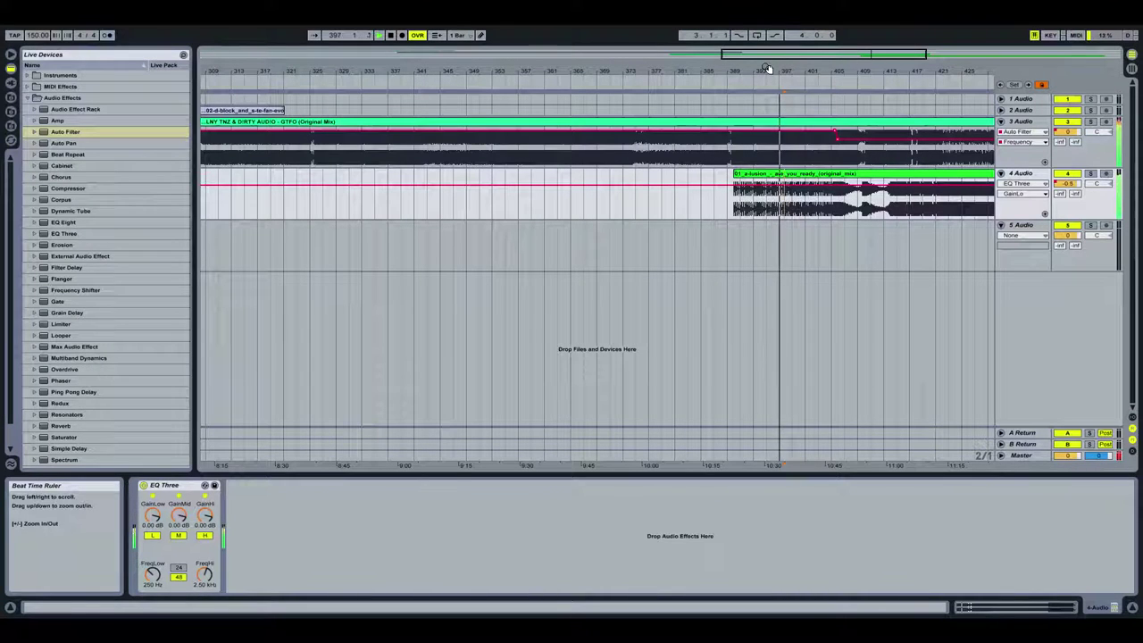
click(391, 36)
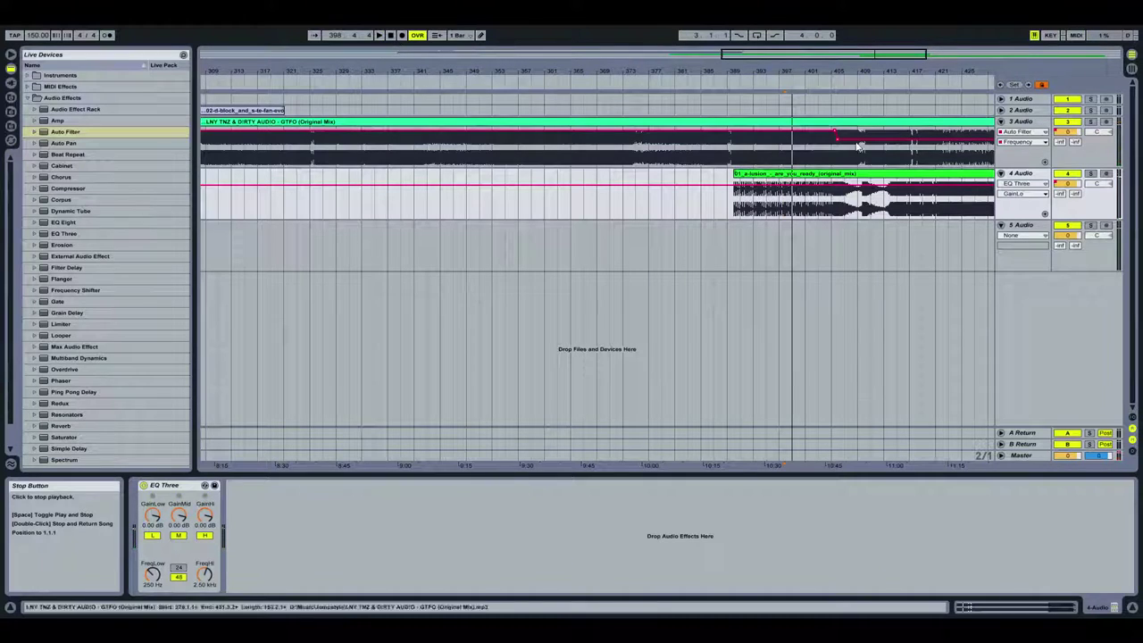
Pull the whole GainLow envelope on the 4 Audio track down to -inf dB, and play the overlap from about bar 390
drag(897, 59, 870, 89)
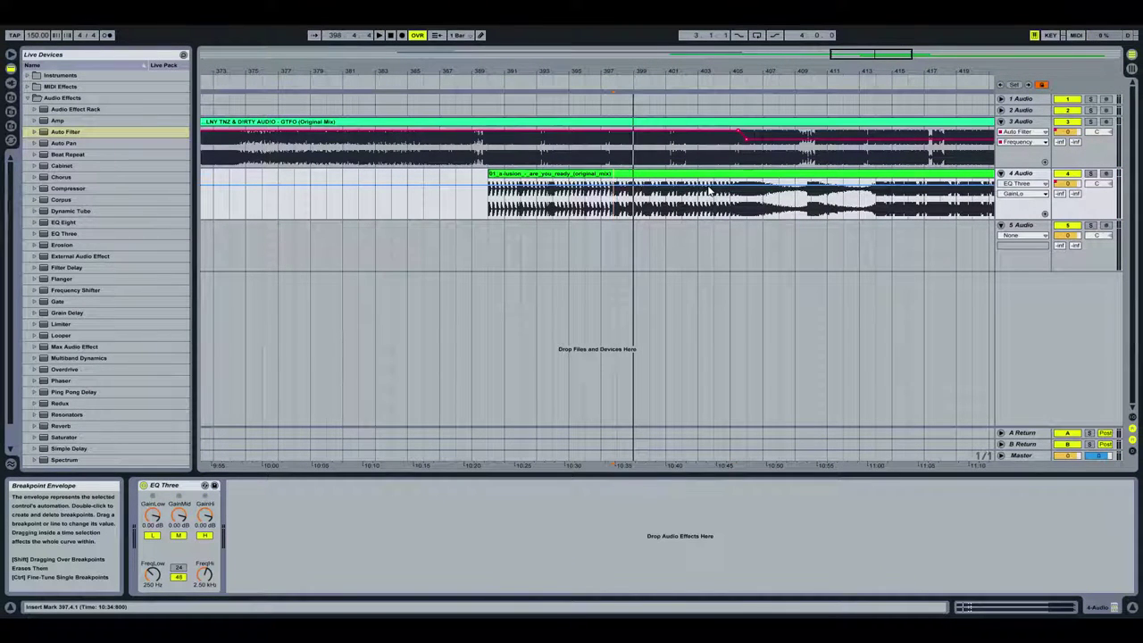
drag(709, 190, 715, 217)
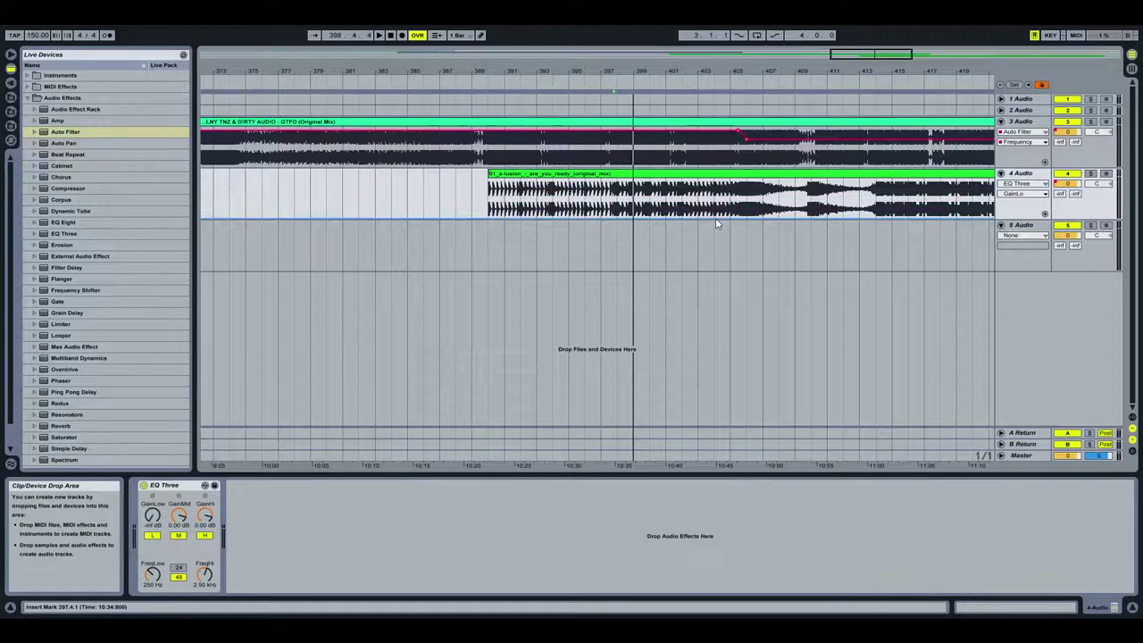
click(480, 77)
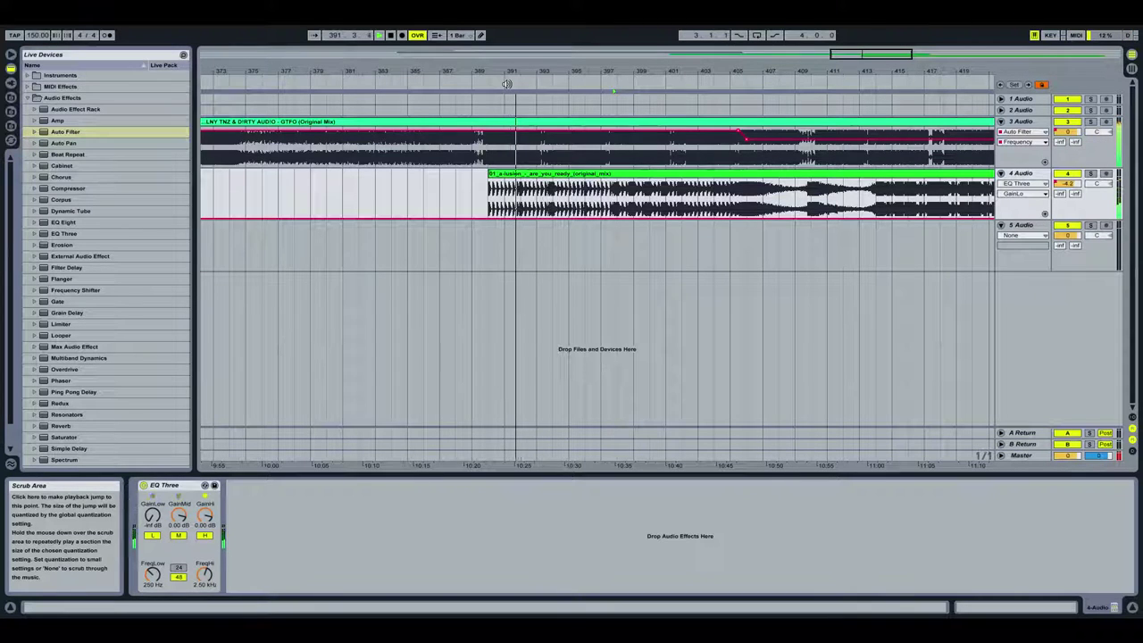
click(391, 35)
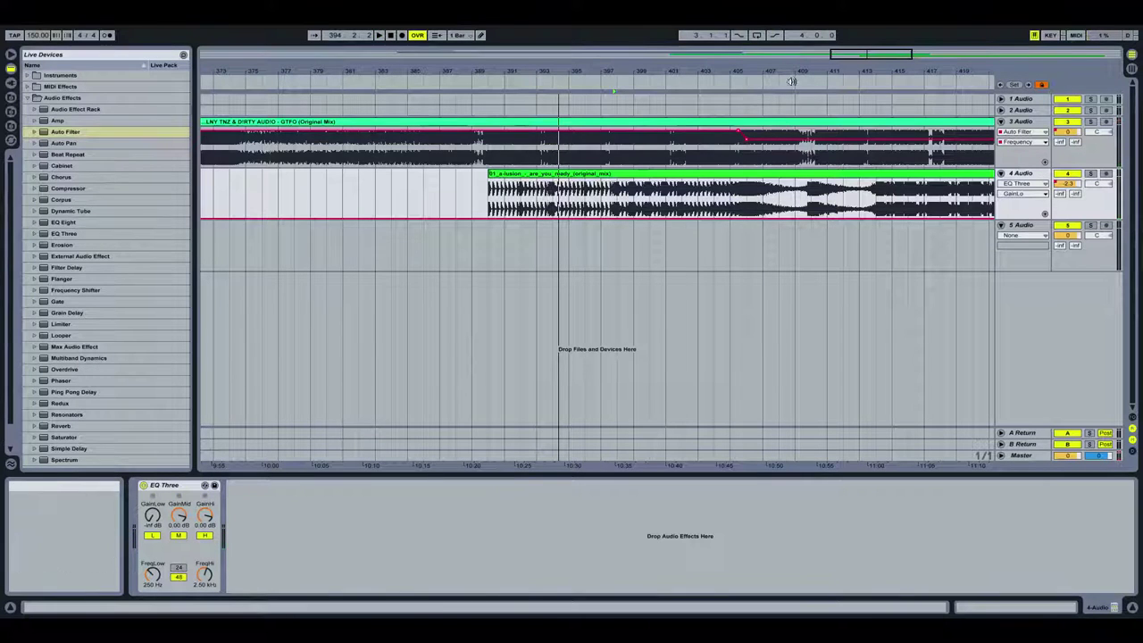
drag(737, 68, 755, 214)
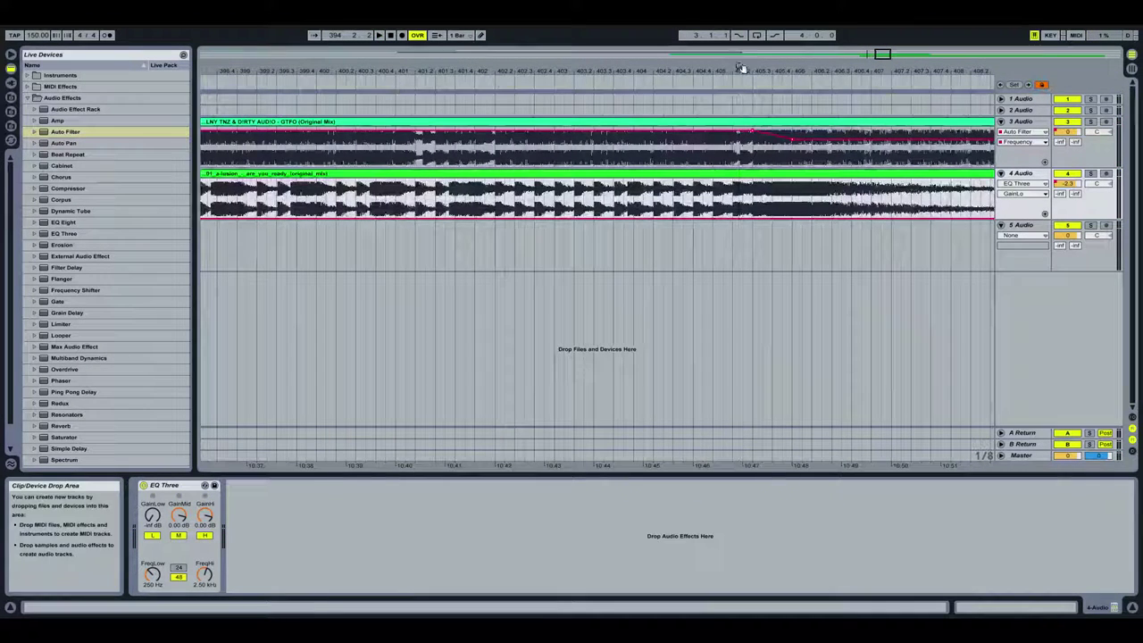
Ramp the 4 Audio track's GainLow automation up from -inf dB at beat 405.3 to about 0 dB near bar 406, and play the transition
click(751, 217)
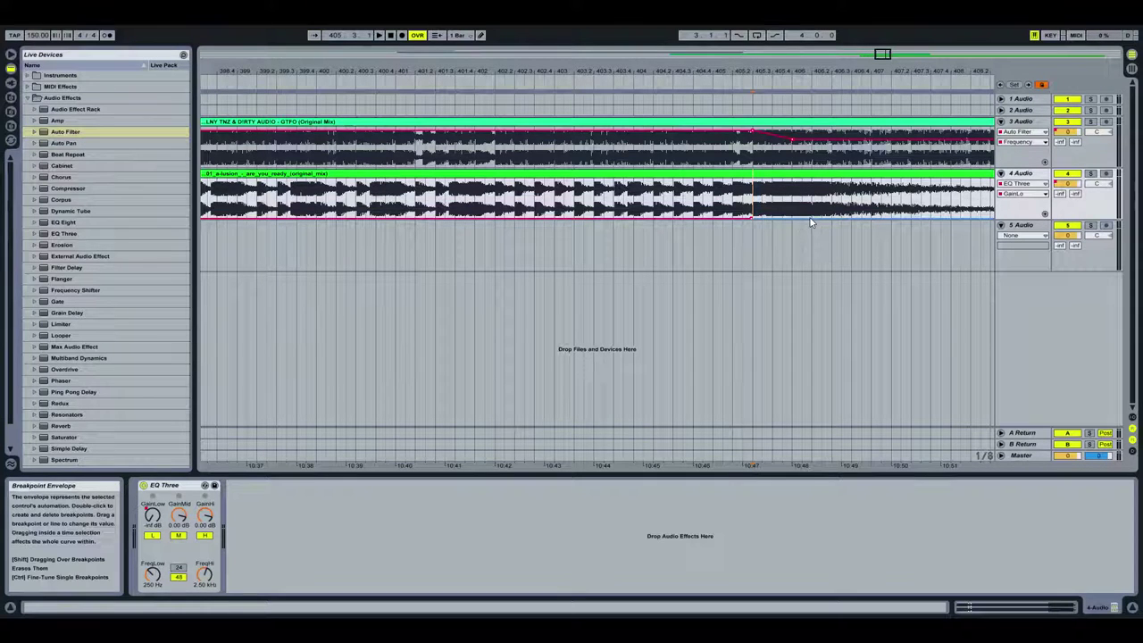
drag(812, 217, 791, 187)
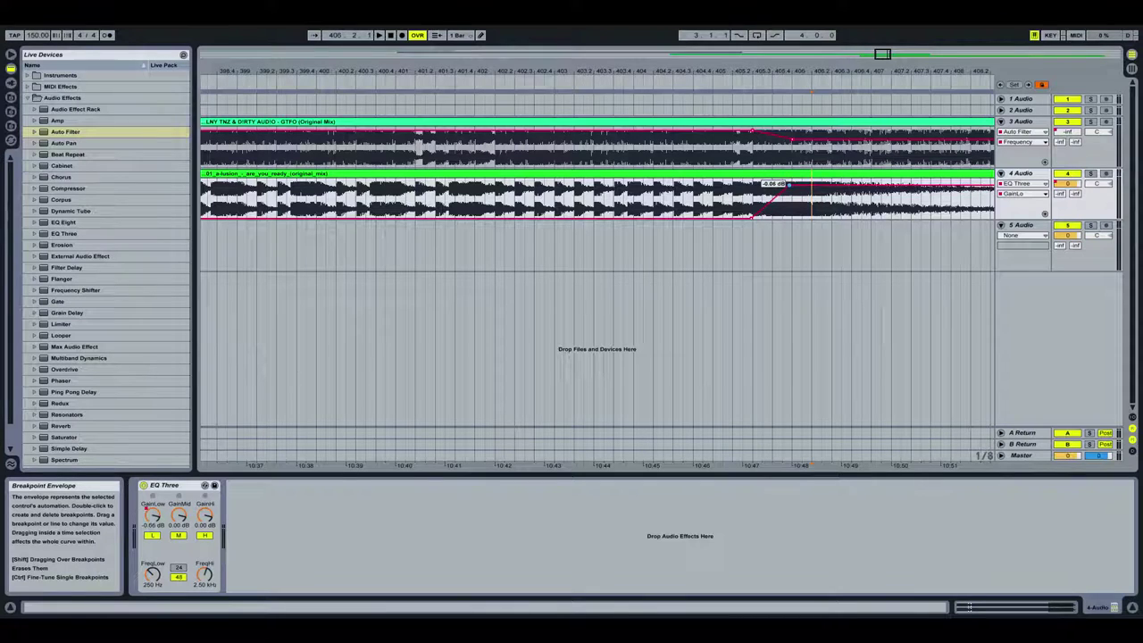
click(547, 85)
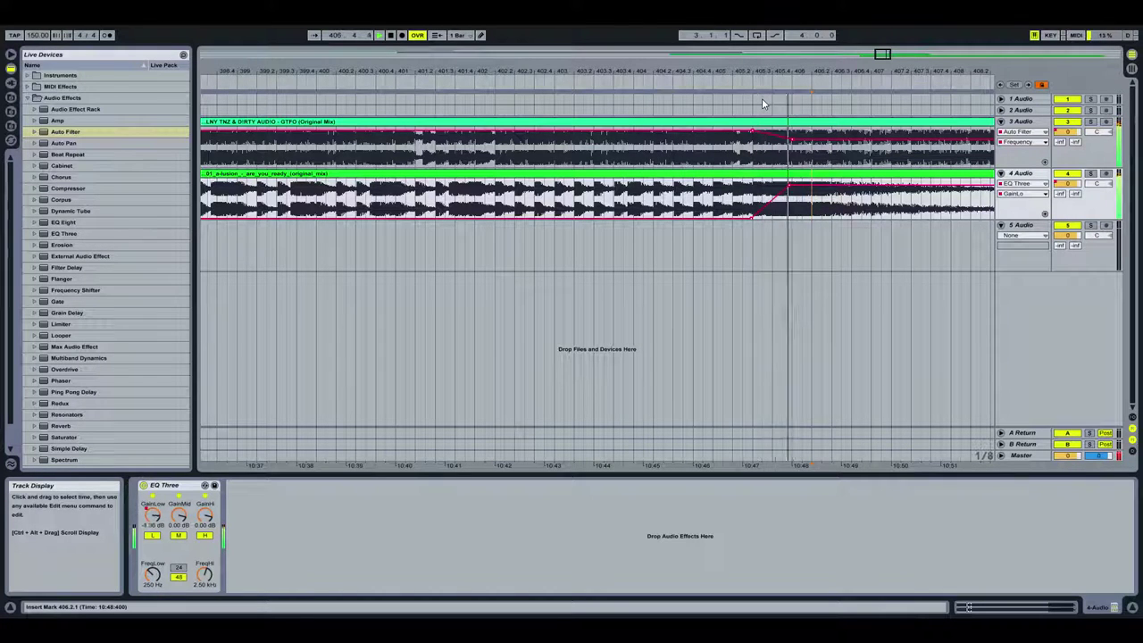
mouse_move(714, 71)
mouse_down()
mouse_move(714, 178)
mouse_move(714, 64)
mouse_up()
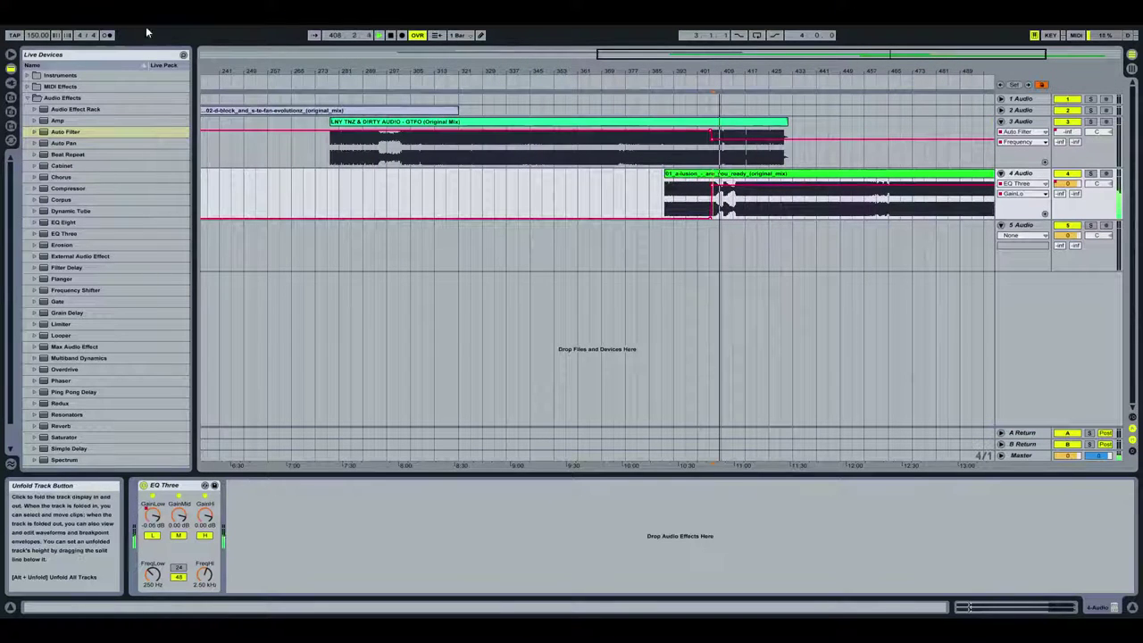
click(390, 35)
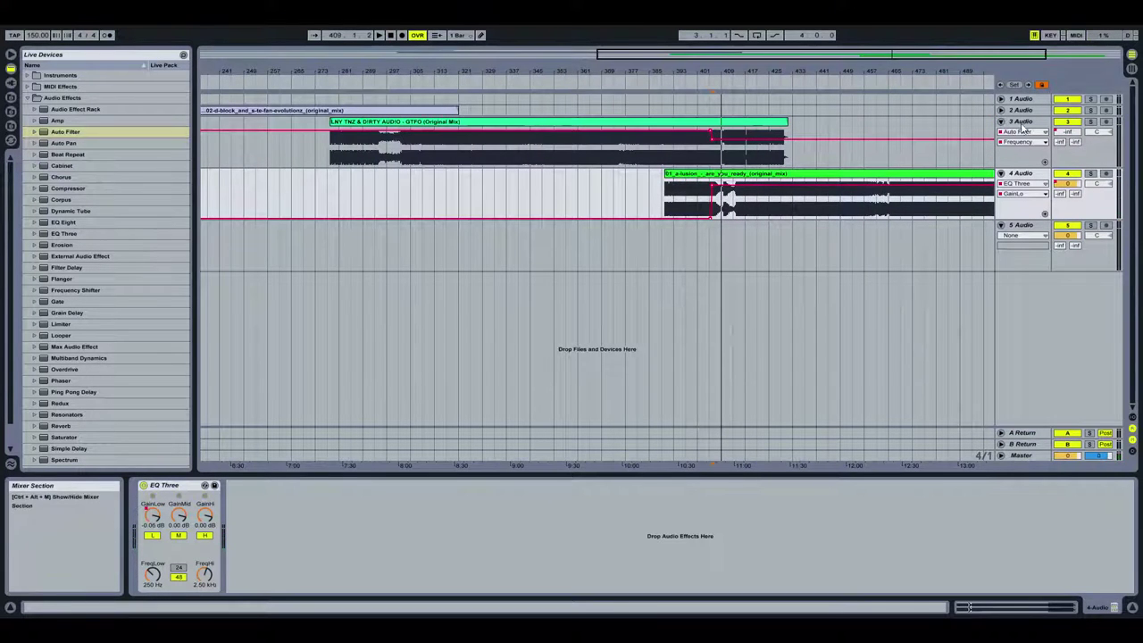
Fold the 3 Audio track and select the Are You Ready clip, with the whole arrangement in view
click(1000, 121)
drag(765, 56, 816, 56)
drag(966, 133, 1076, 160)
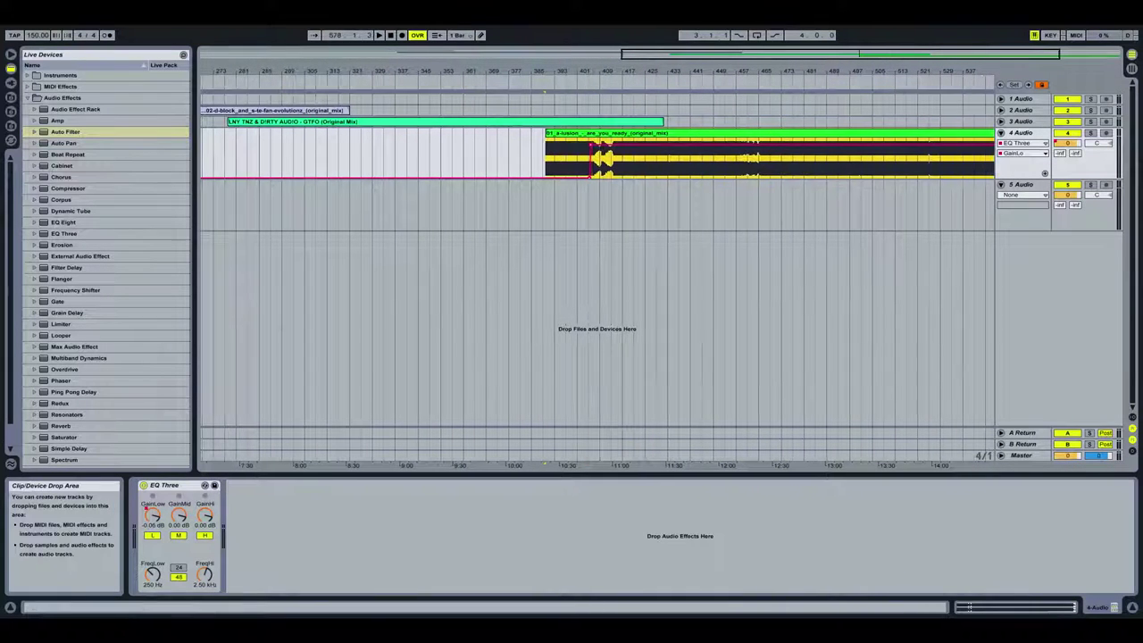
drag(904, 69, 911, 42)
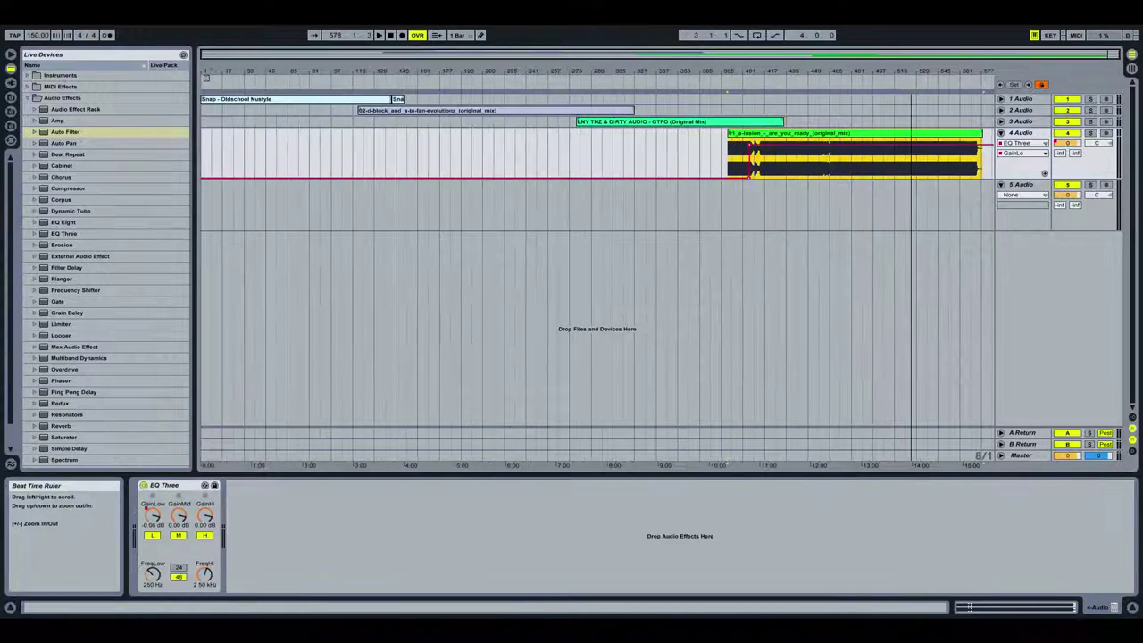